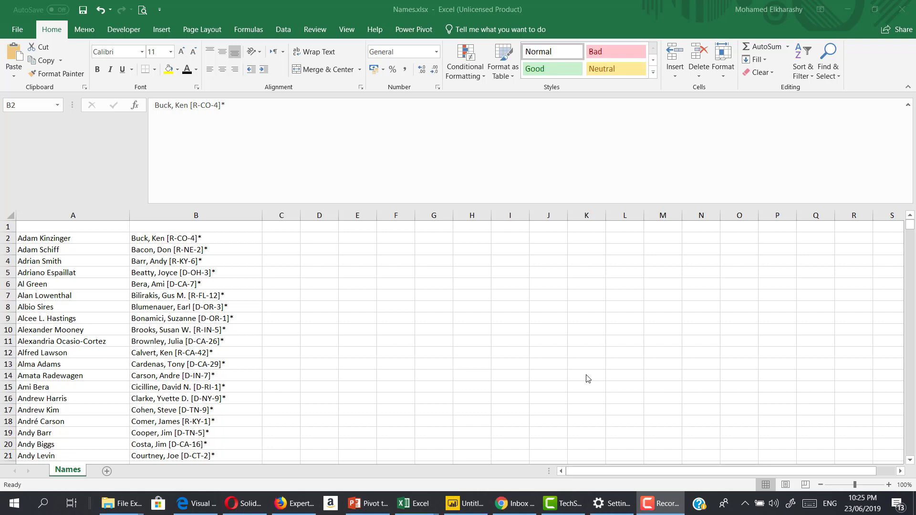
left_click(224, 213)
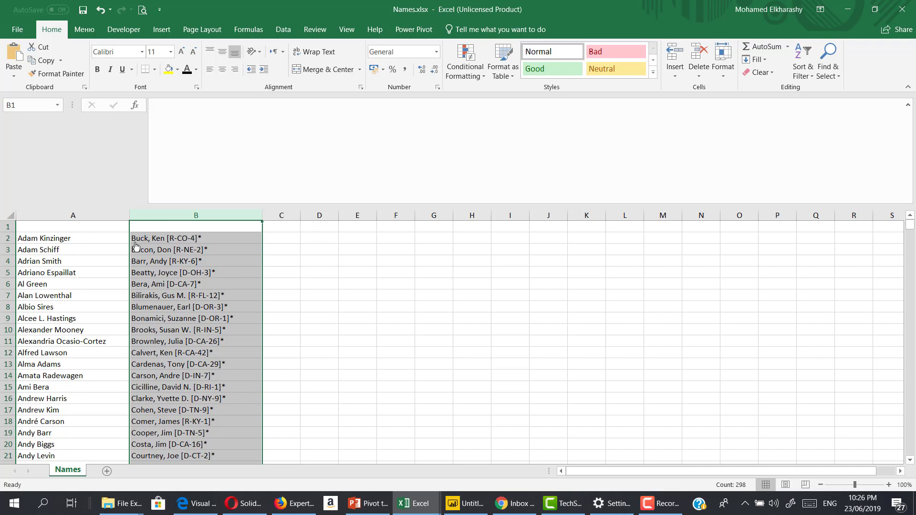
left_click(84, 238)
left_click(163, 209)
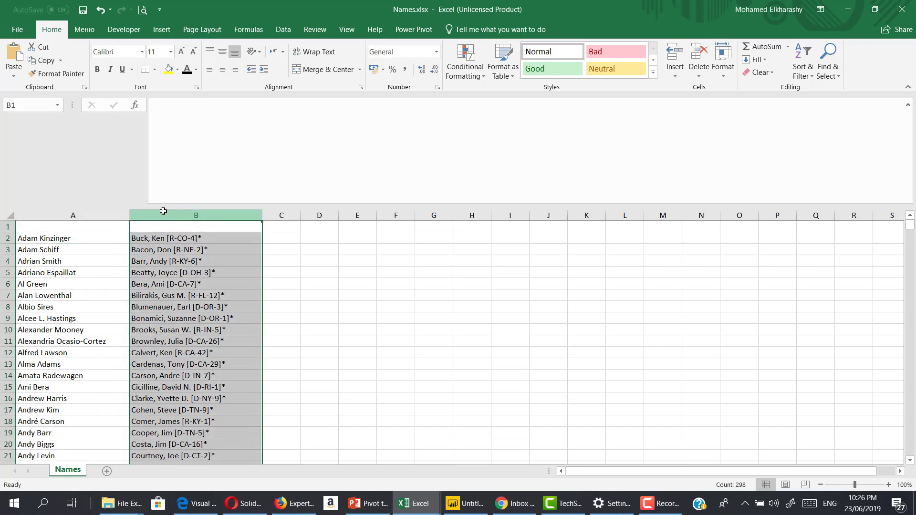
Enter =LEFT(B2,4) in C2 using the function arguments, and fill the formula down column C
left_click(275, 239)
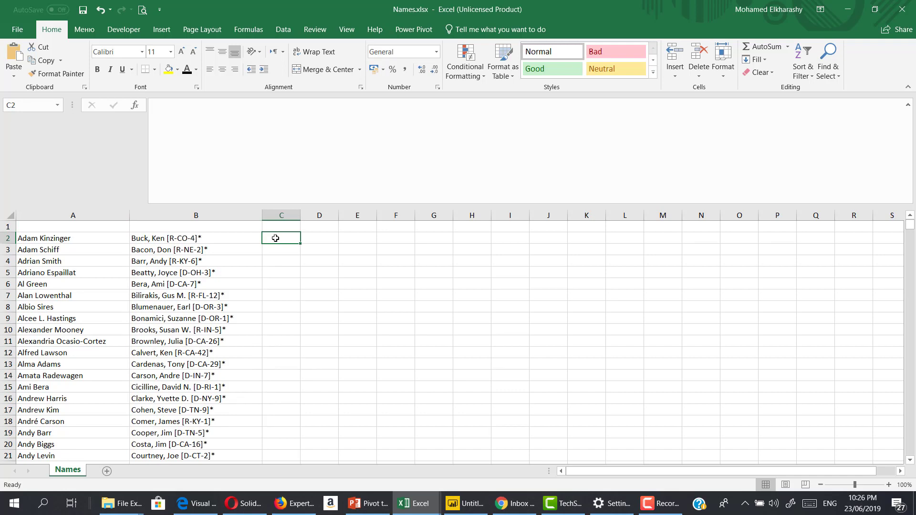
type("=")
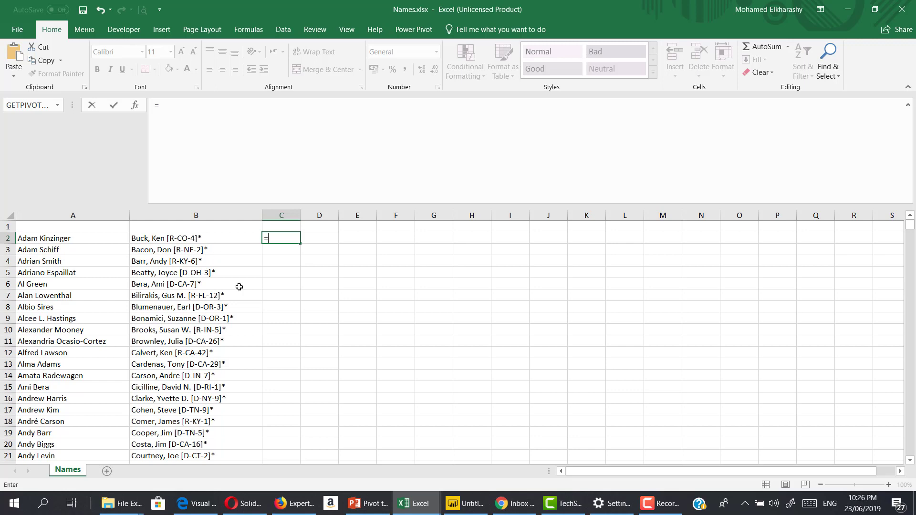
type("e")
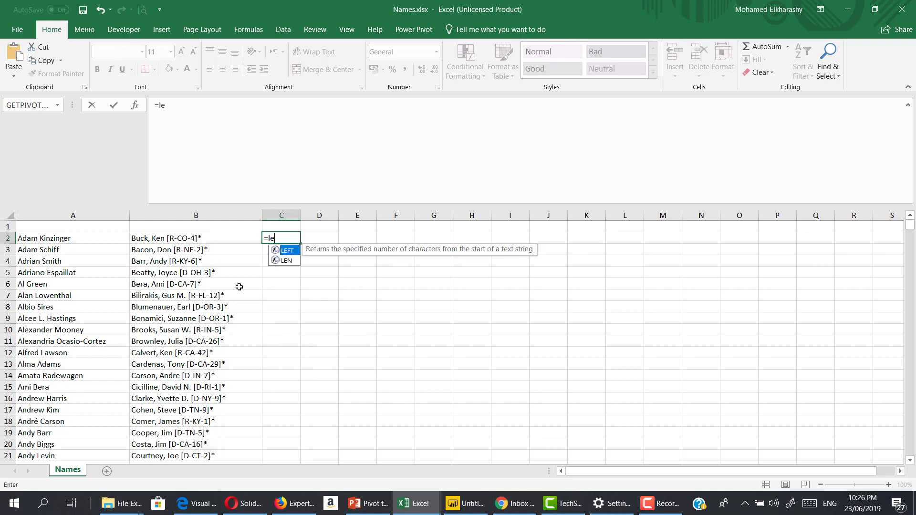
key("Tab")
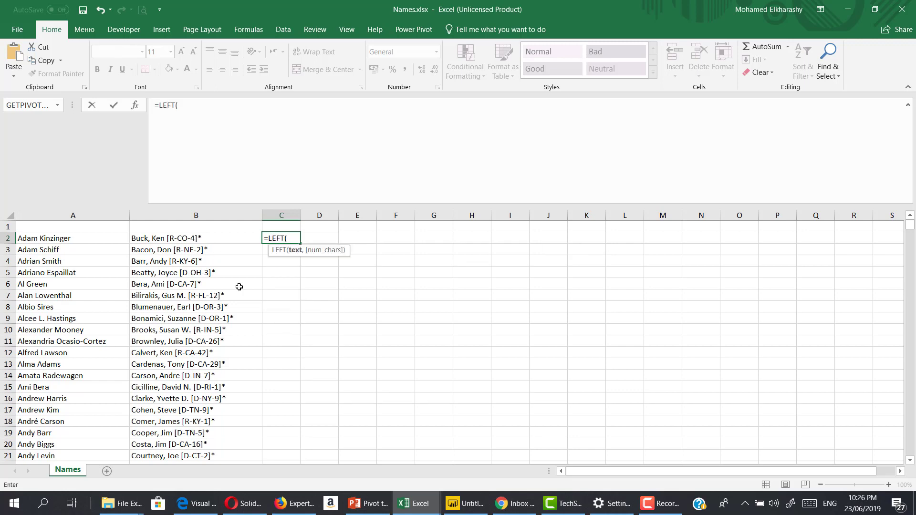
left_click(136, 105)
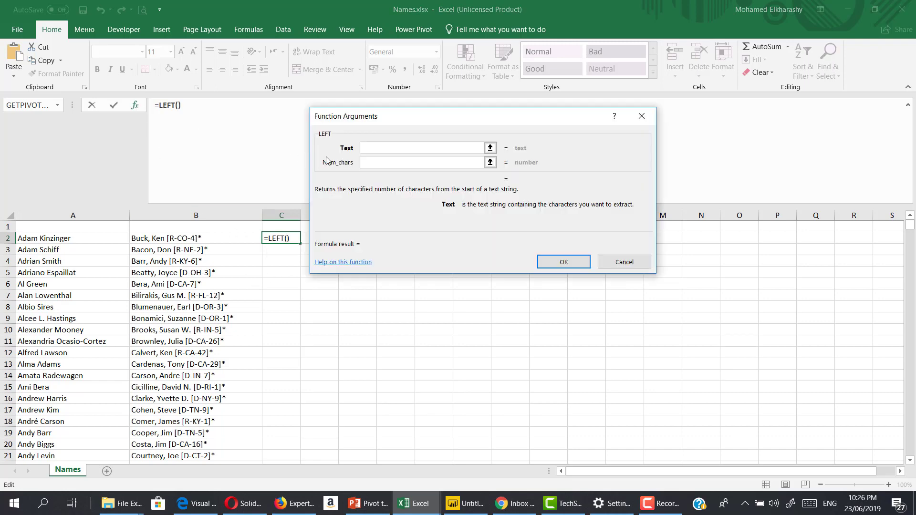
left_click(175, 238)
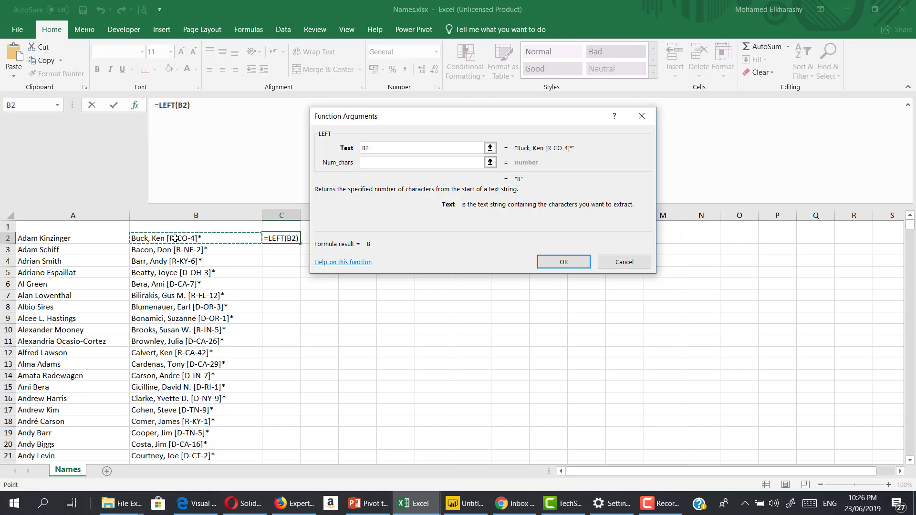
left_click(386, 165)
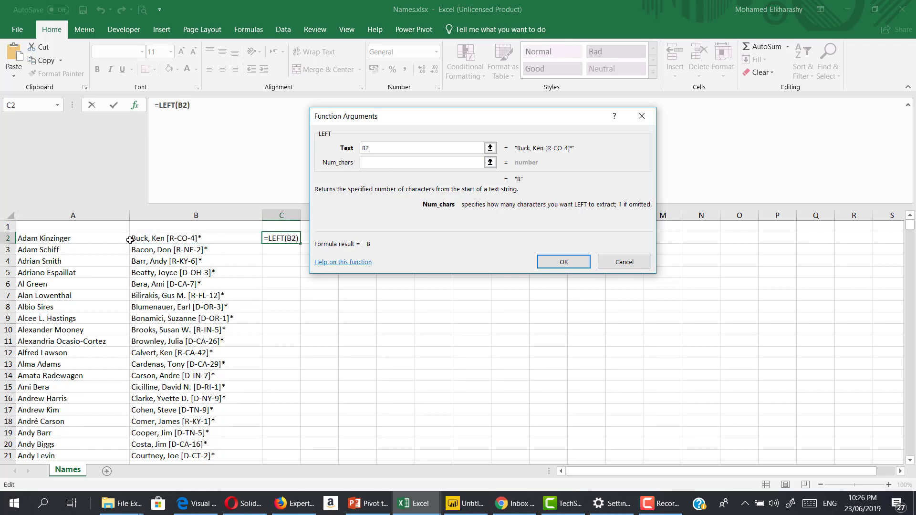
type("4")
key("Return")
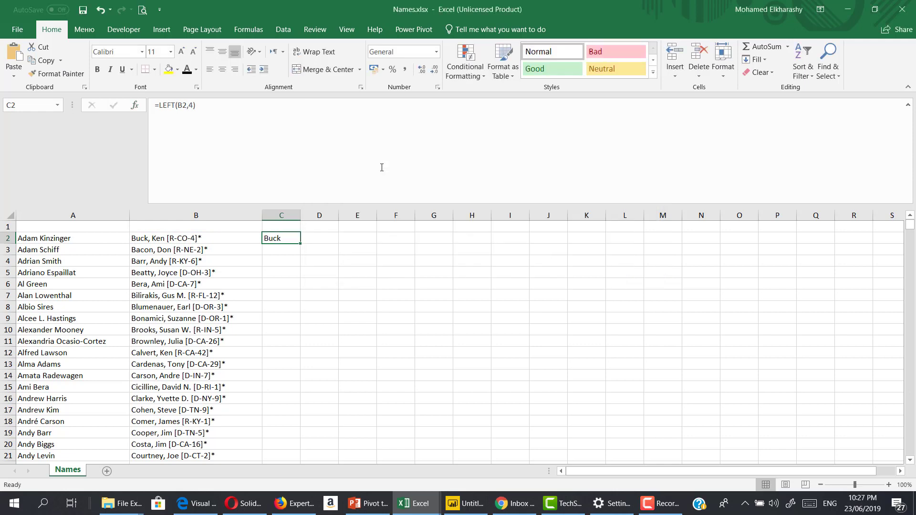
double_click(303, 245)
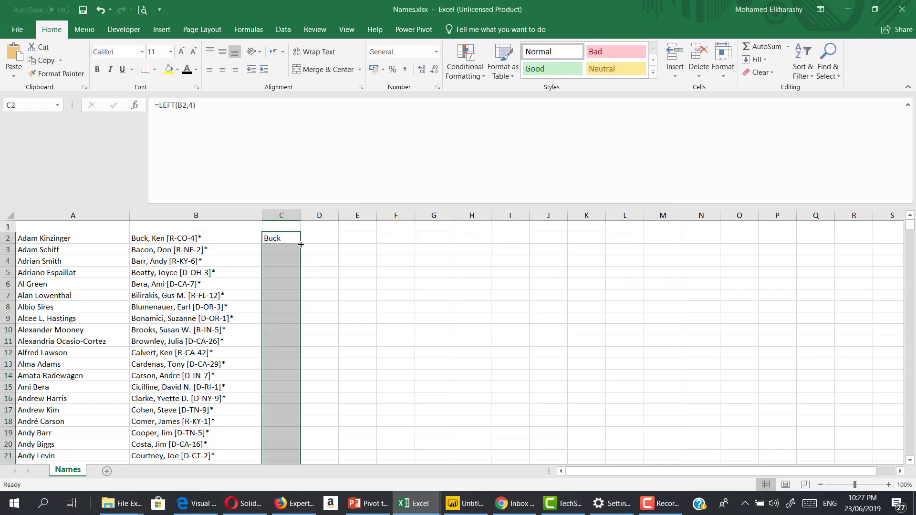
Widen column C and enter the header "Last Name" in C1
left_click_drag(300, 219, 326, 219)
left_click(313, 224)
type("Las")
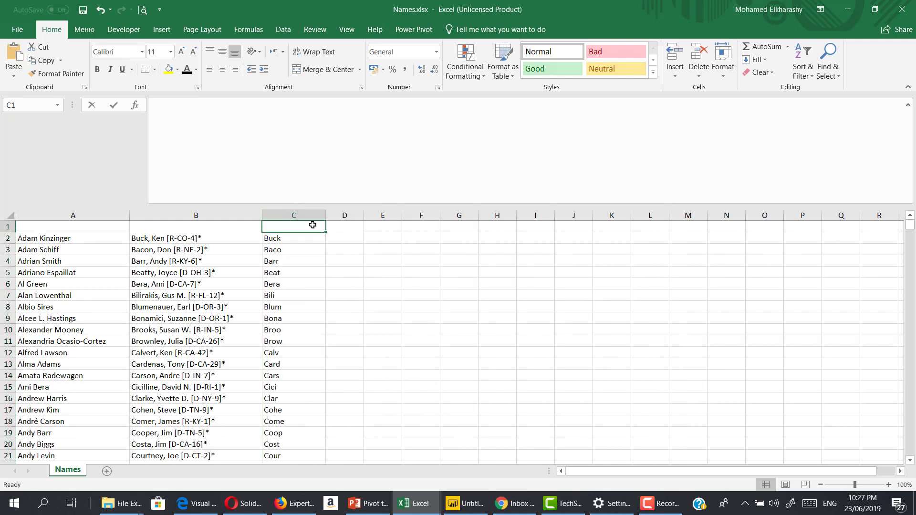
type("t ")
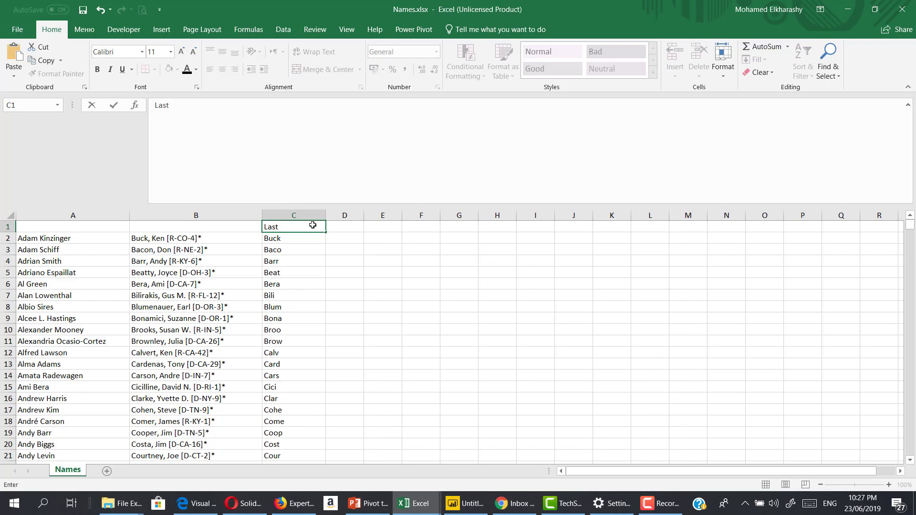
type("Name")
key("Return")
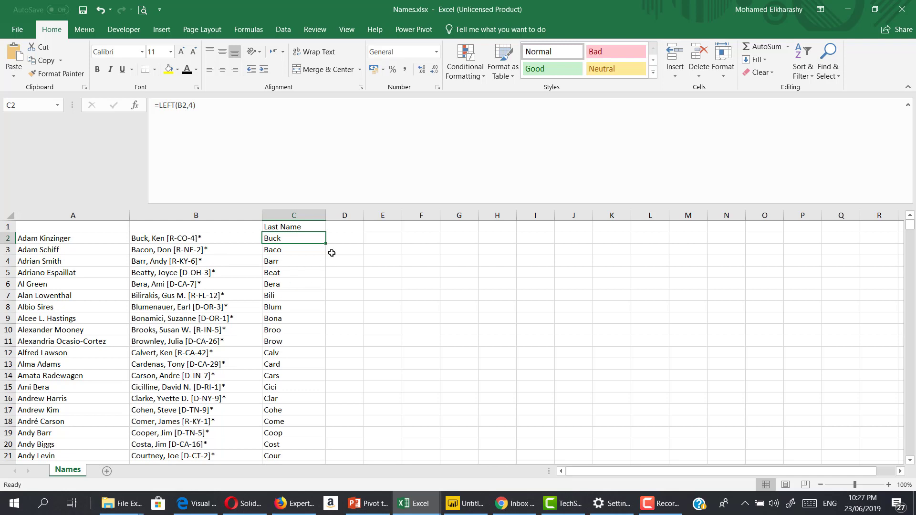
Build a FIND formula in D2 that locates "," within B2, starting at character 1
left_click(192, 105)
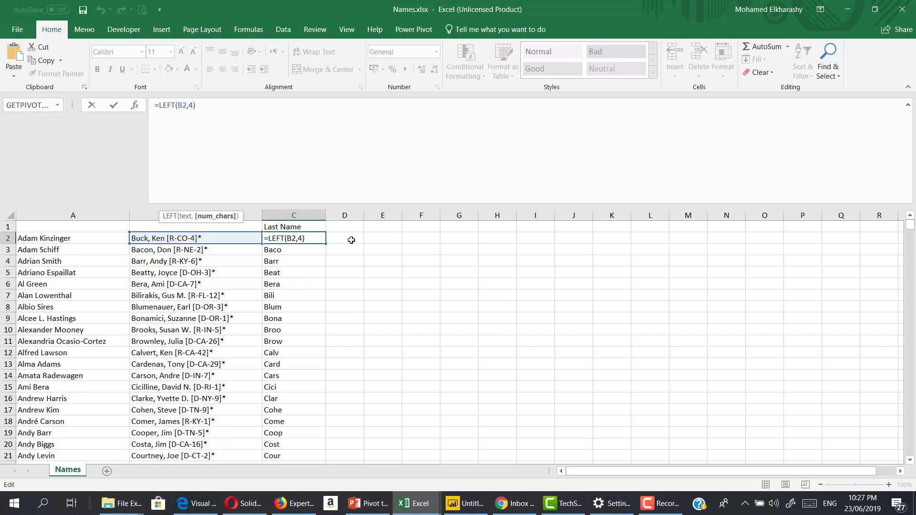
left_click(351, 240)
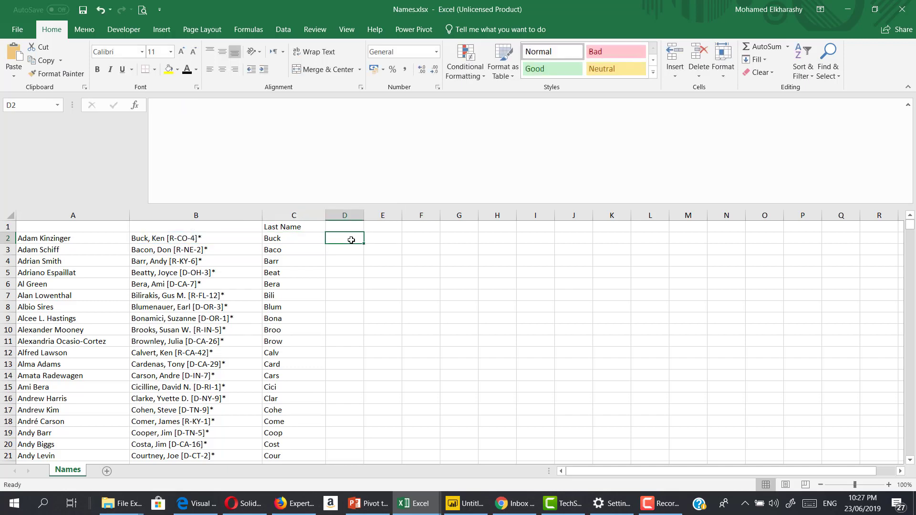
type("=find(")
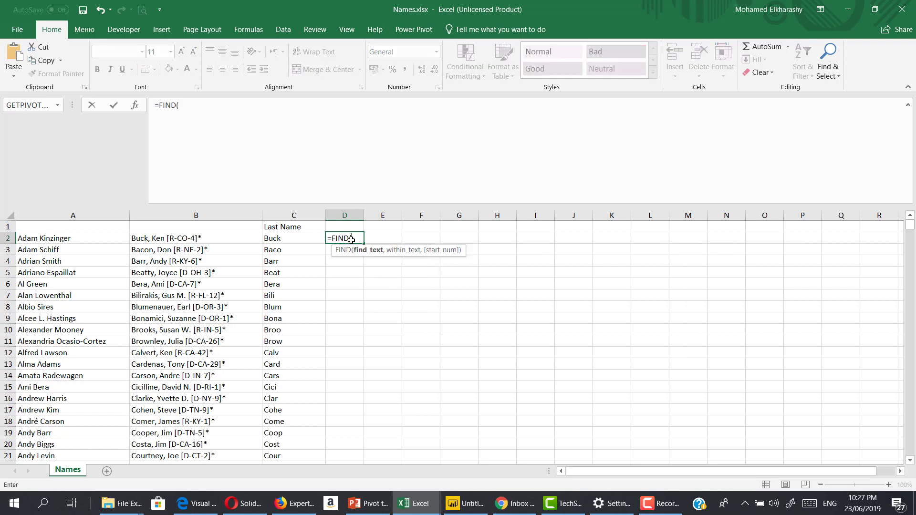
left_click(136, 107)
type("\"")
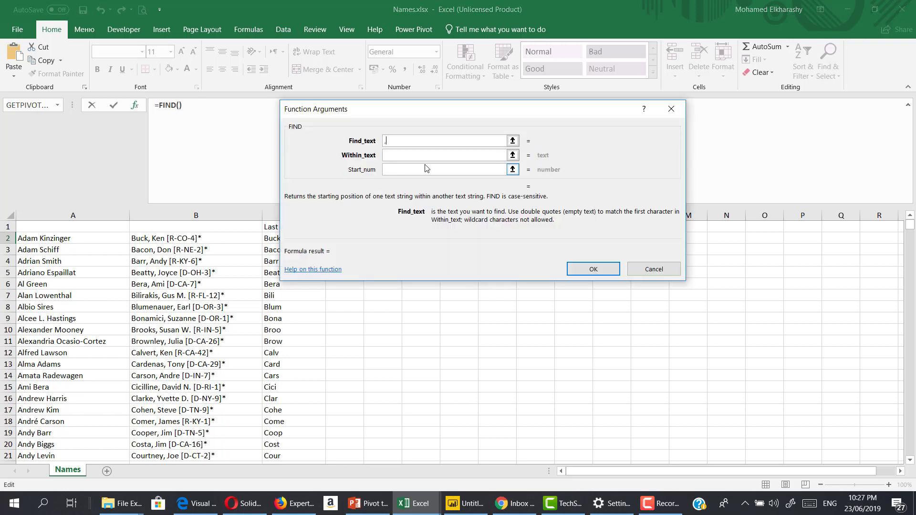
type(",\"")
left_click(422, 156)
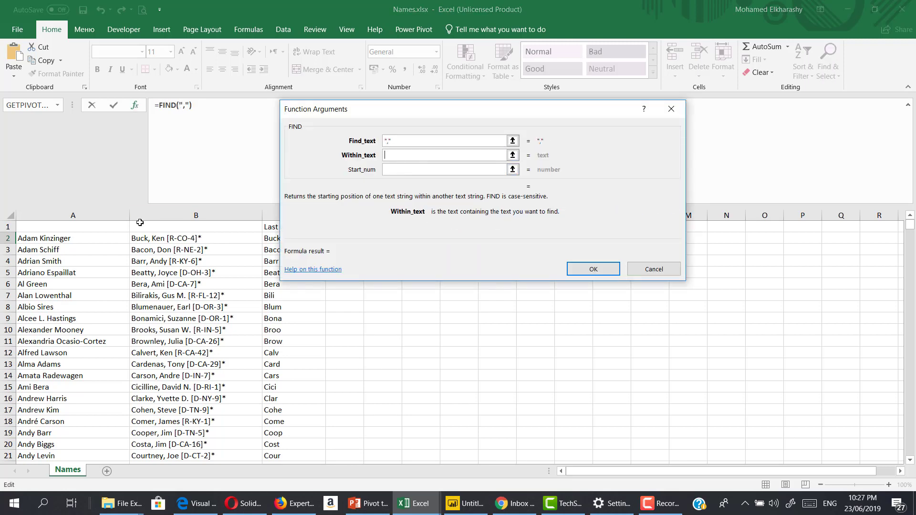
left_click(148, 239)
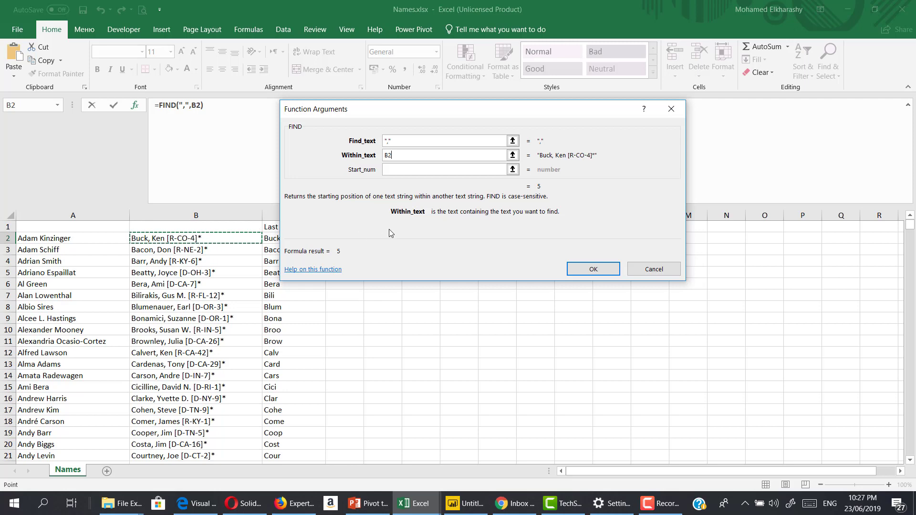
left_click(386, 171)
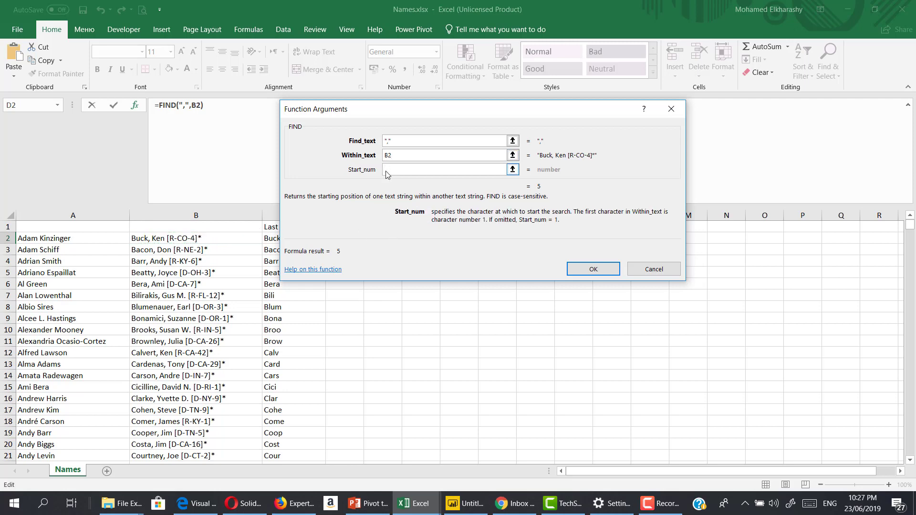
type("1")
left_click(583, 271)
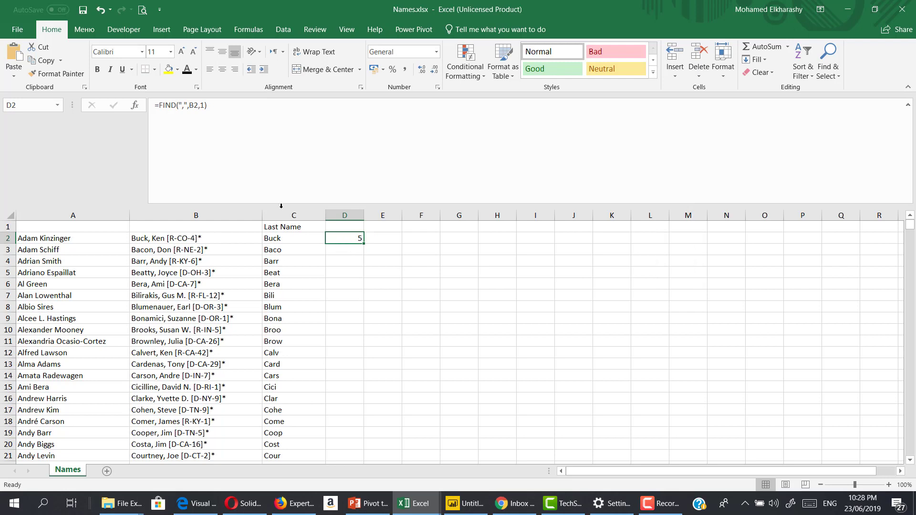
Subtract 1 from the result of the FIND formula in D2
left_click(247, 123)
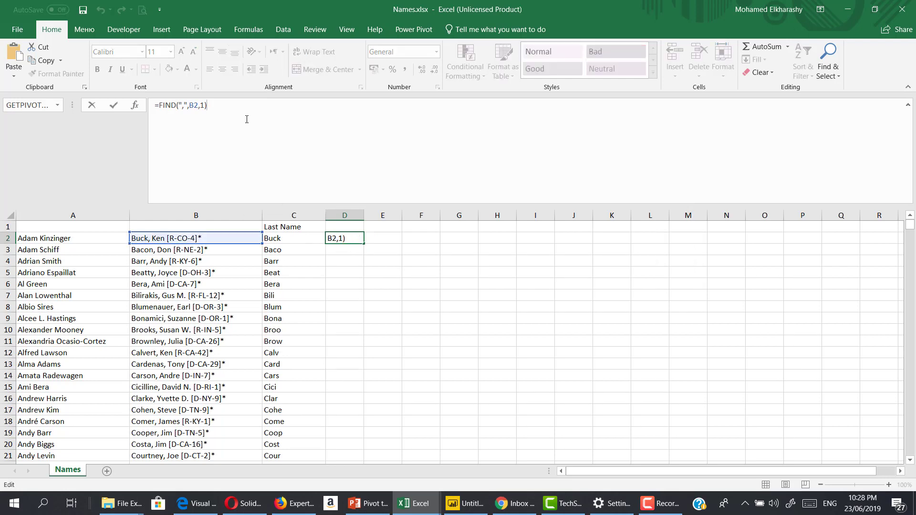
type("-1")
key("Return")
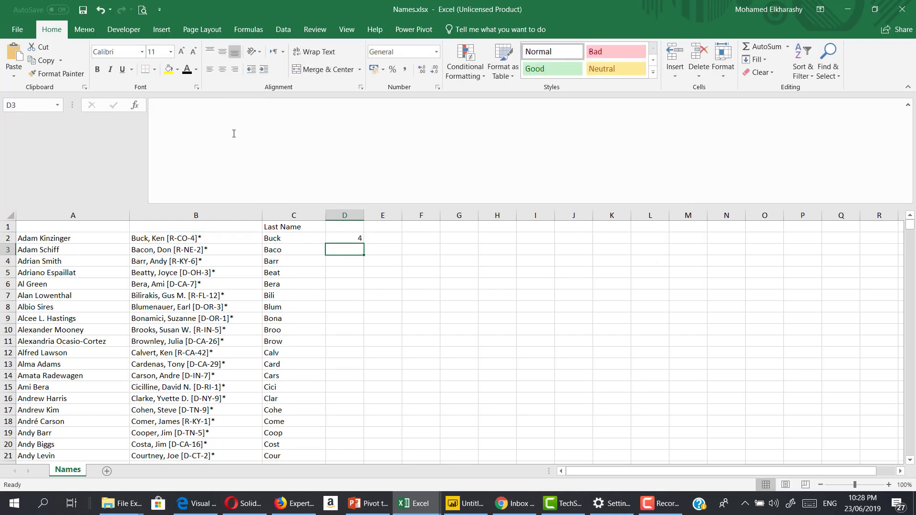
Copy the expression FIND(",",B2,1)-1 out of D2's formula, excluding the equals sign, and leave the cell's editing mode
left_click(355, 238)
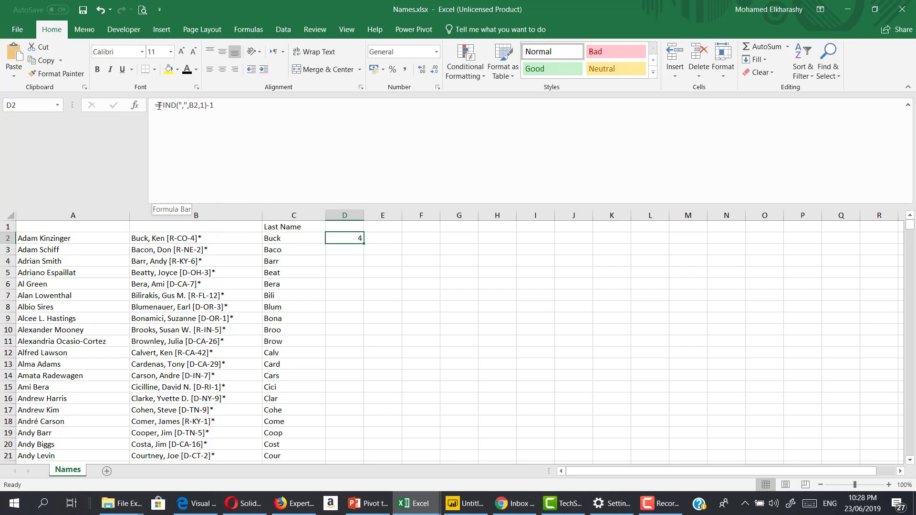
left_click_drag(159, 106, 242, 110)
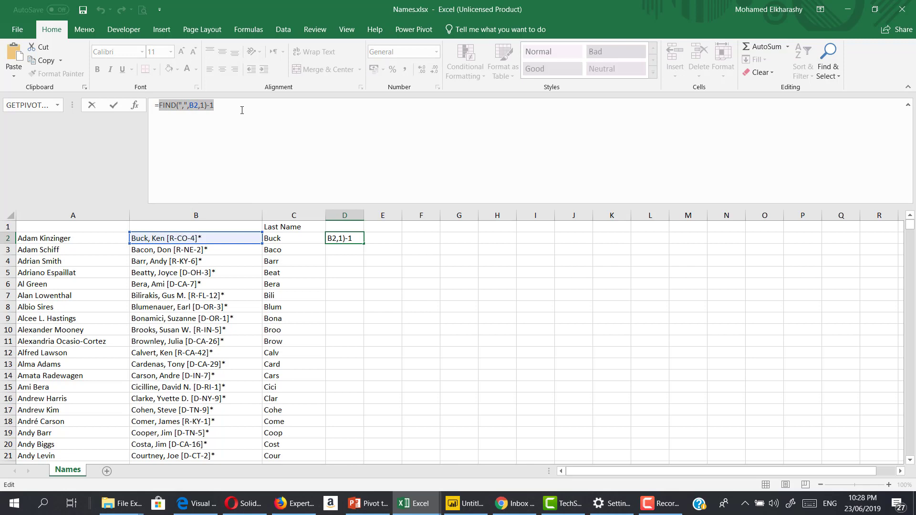
left_click(311, 238)
key("Escape")
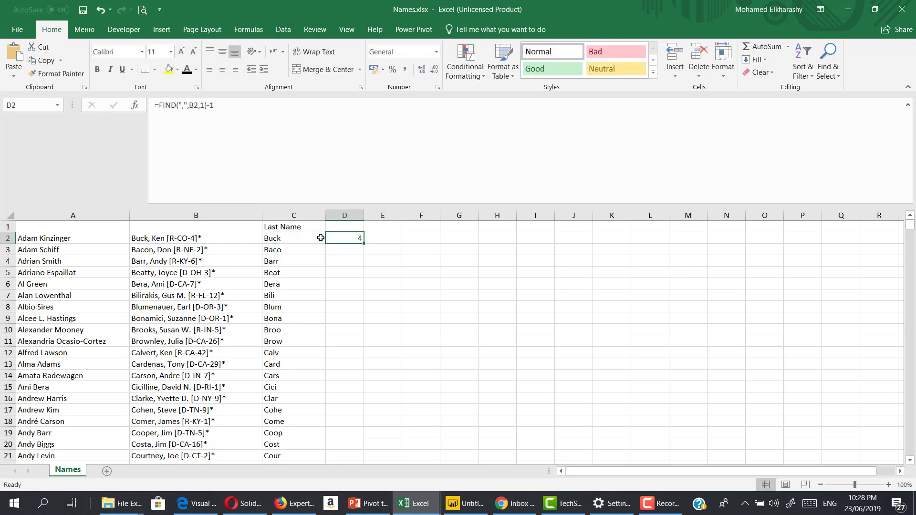
Replace the fixed character count in C2's LEFT formula with FIND(",",B2,1)-1 and fill it down the Last Name column
left_click(310, 238)
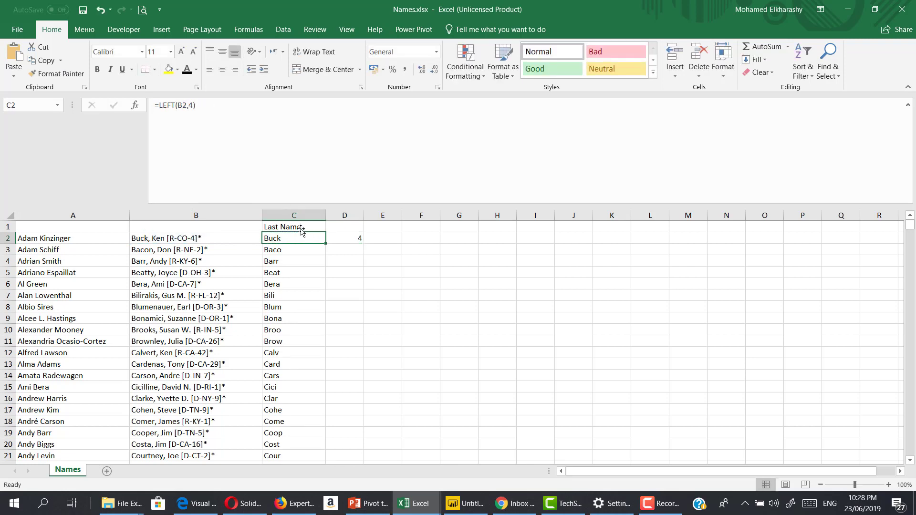
left_click(195, 105)
key("BackSpace")
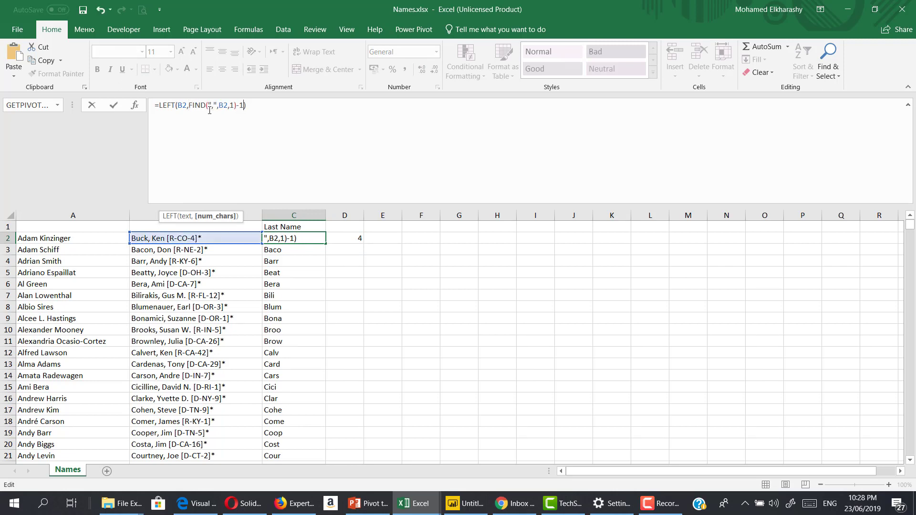
left_click(258, 109)
key("Return")
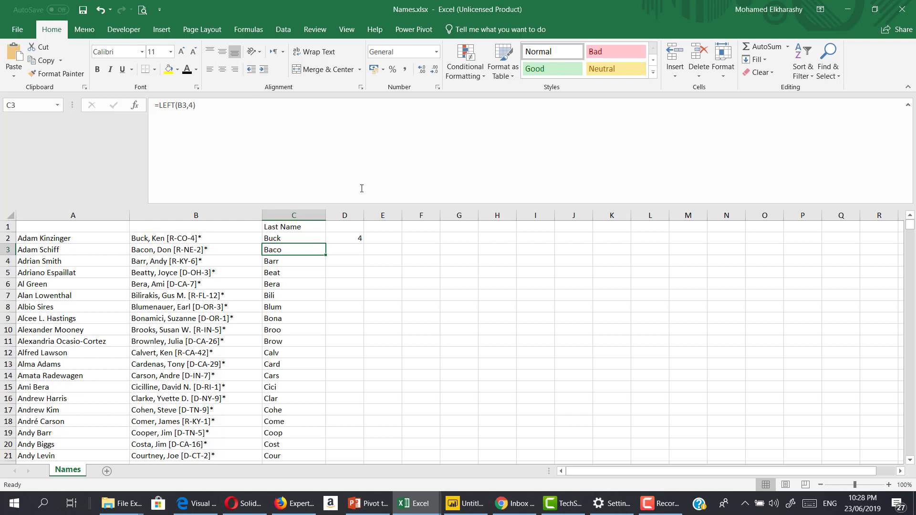
left_click(309, 239)
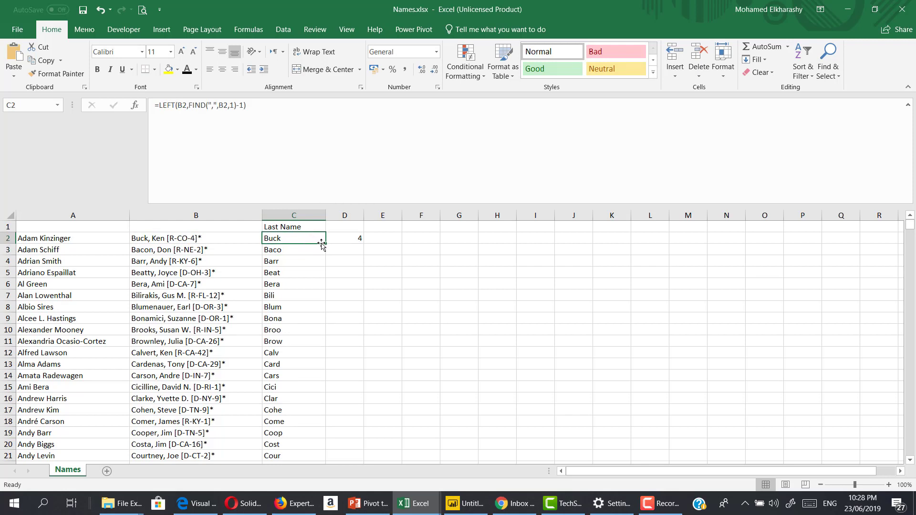
double_click(325, 243)
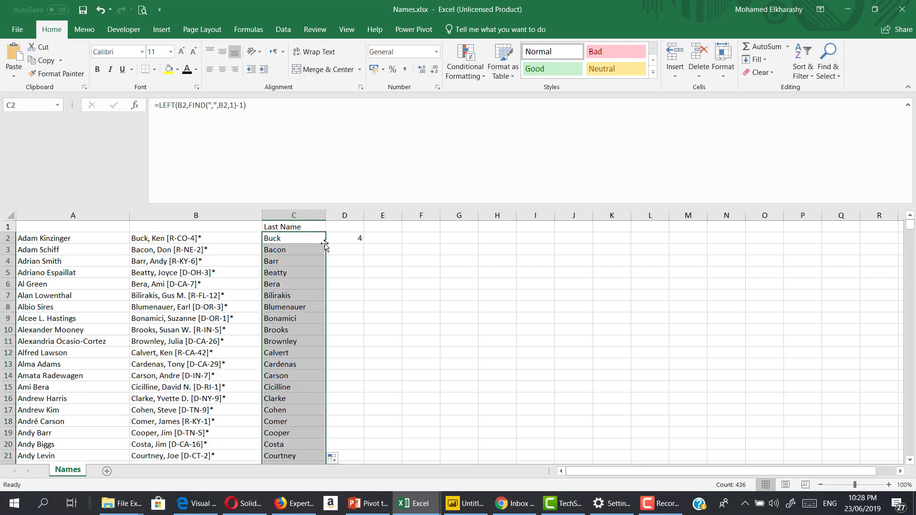
Enter the header "First Name" in D1
left_click(345, 228)
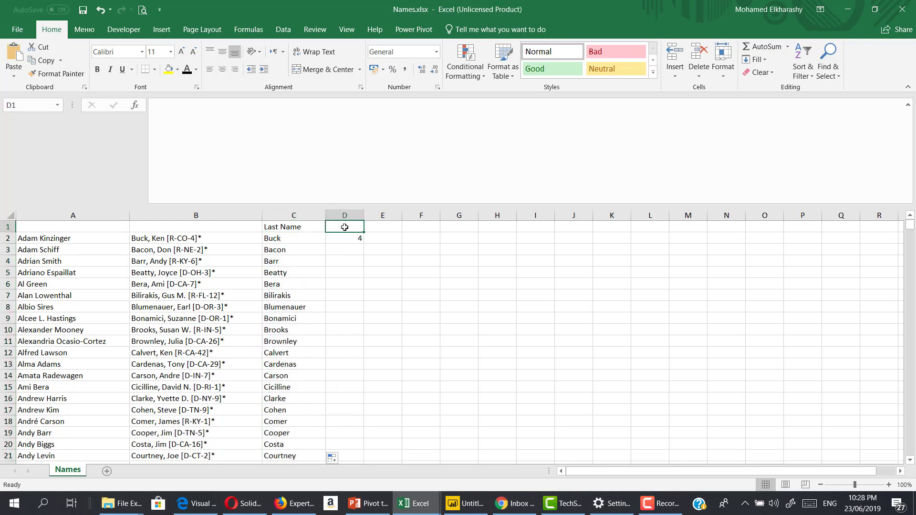
type("Fi")
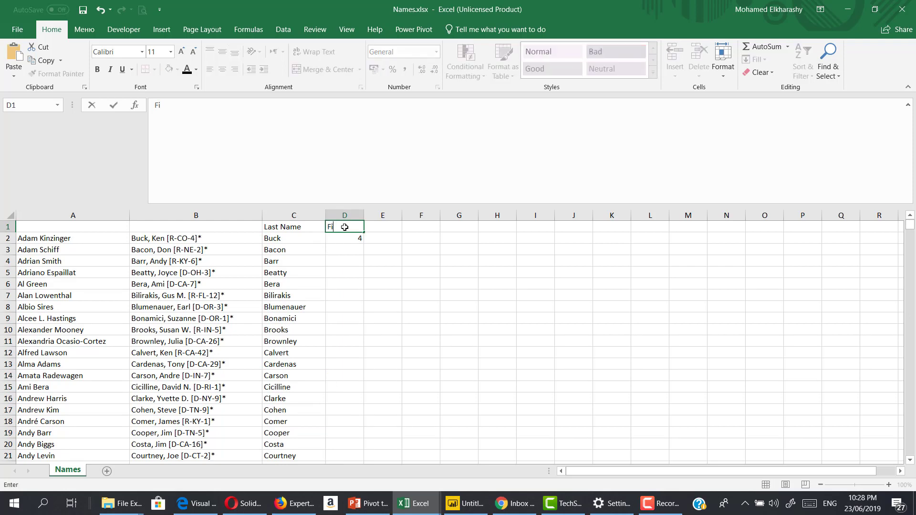
type("rst Name")
key("Return")
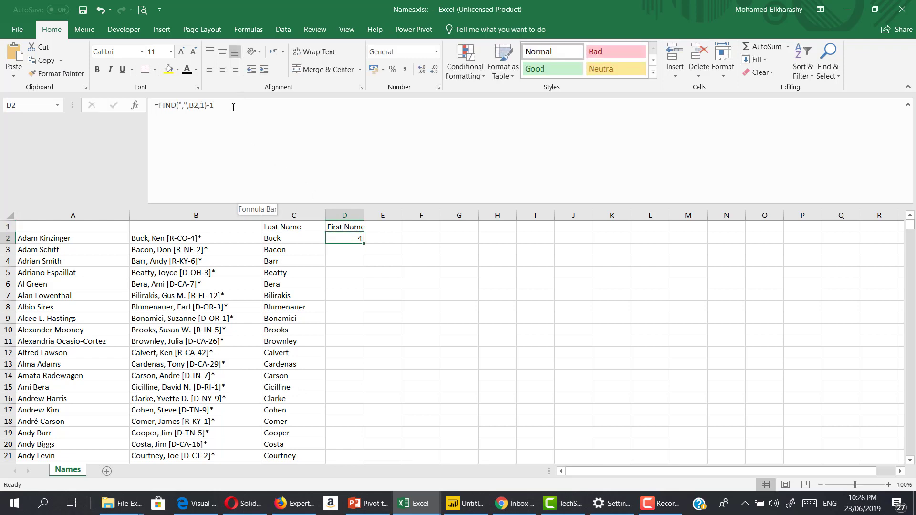
Move the contents of column D to column E, then move the "First Name" header back to D1
left_click(340, 212)
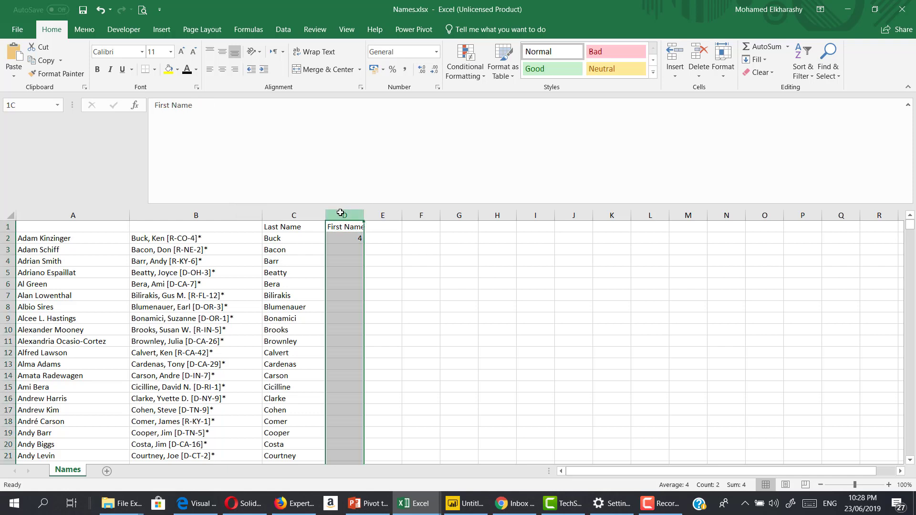
left_click_drag(341, 213, 421, 233)
left_click(420, 228)
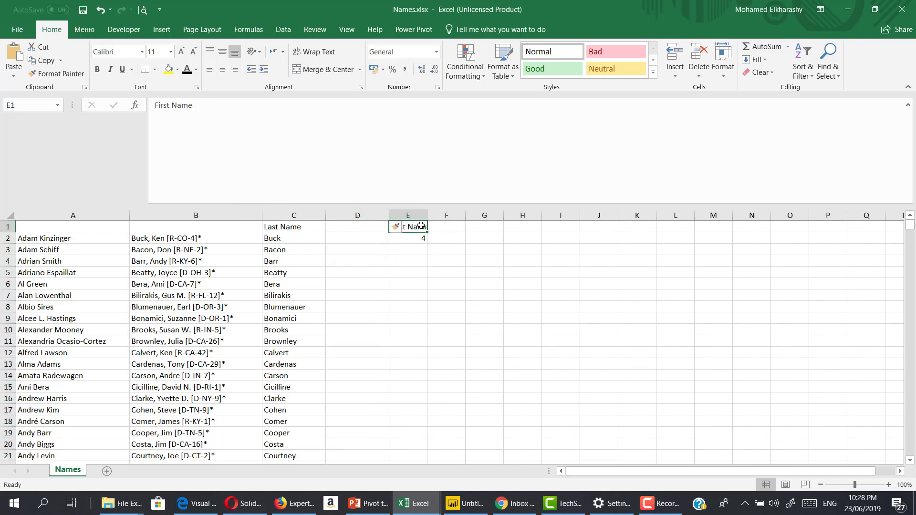
key("ctrl+c")
left_click(361, 228)
key("ctrl+v")
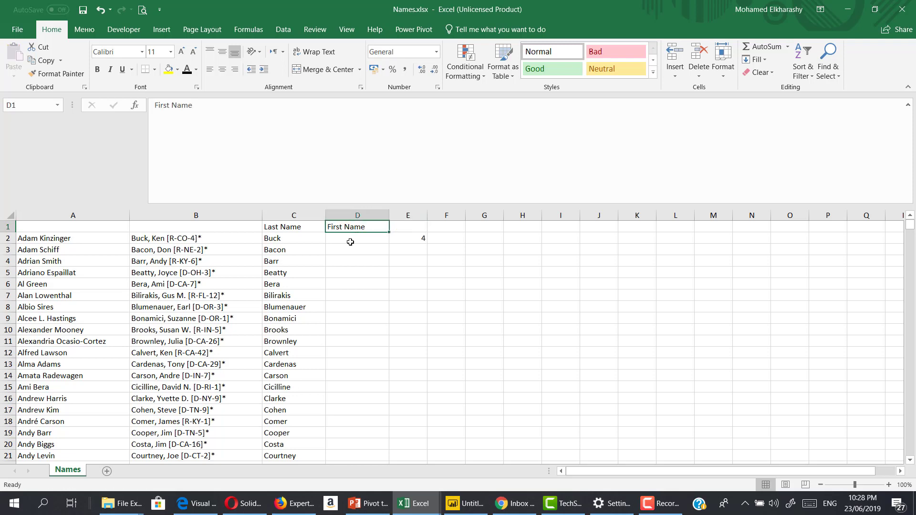
left_click(350, 242)
type("=mid")
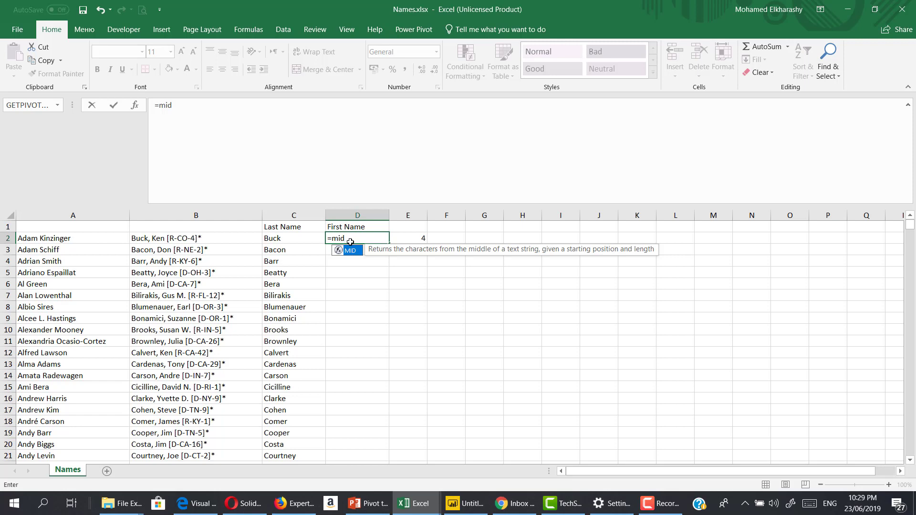
left_click(135, 106)
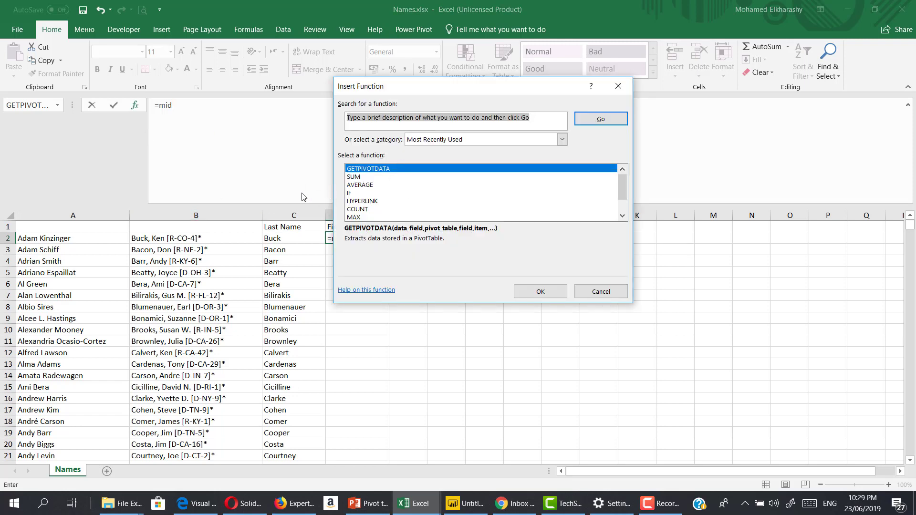
key("Escape")
Build the formula =MID(B2,7,3) in D2 and fill it down the First Name column
type("=")
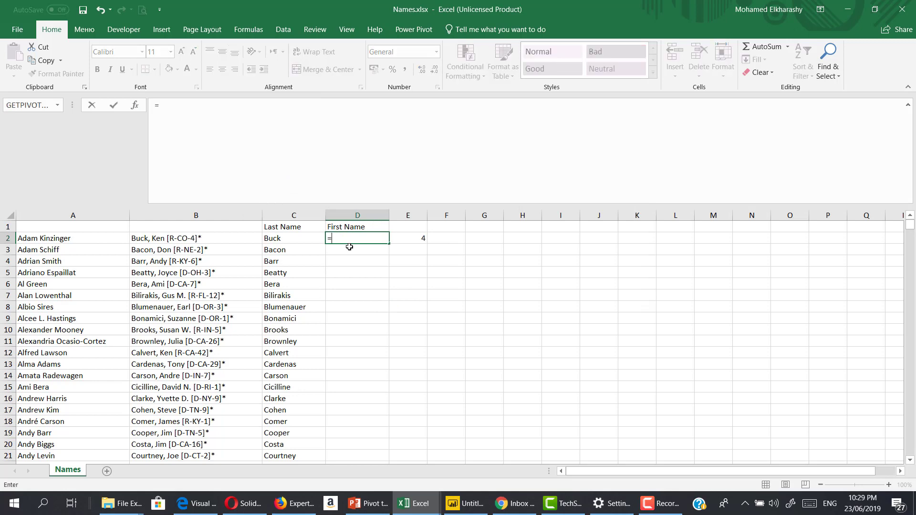
type("mid(")
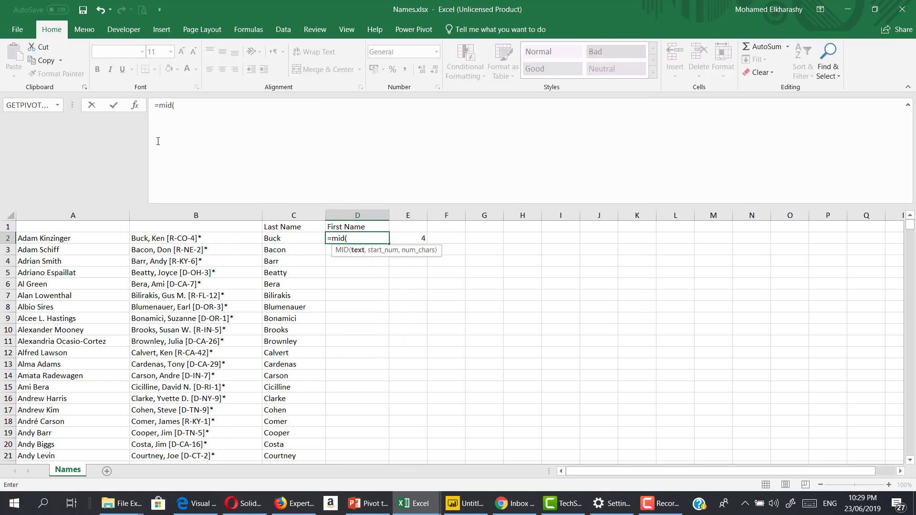
left_click(134, 105)
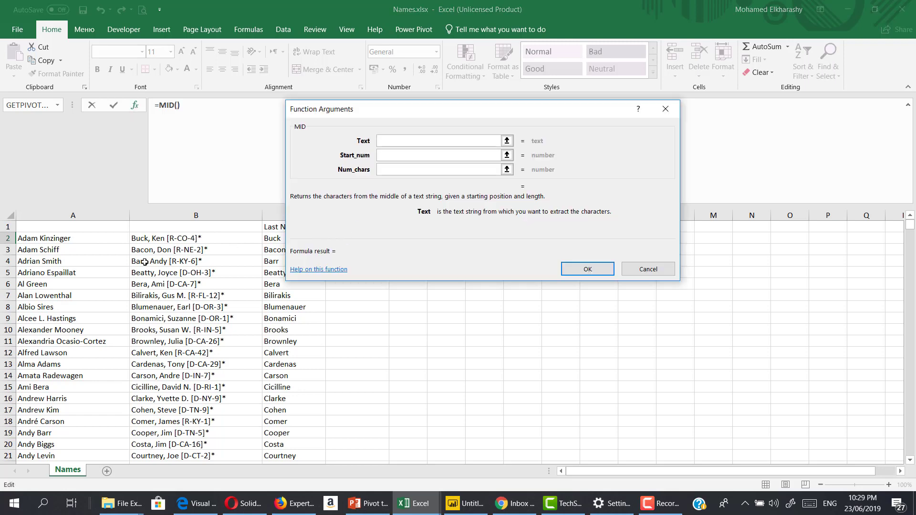
left_click(159, 239)
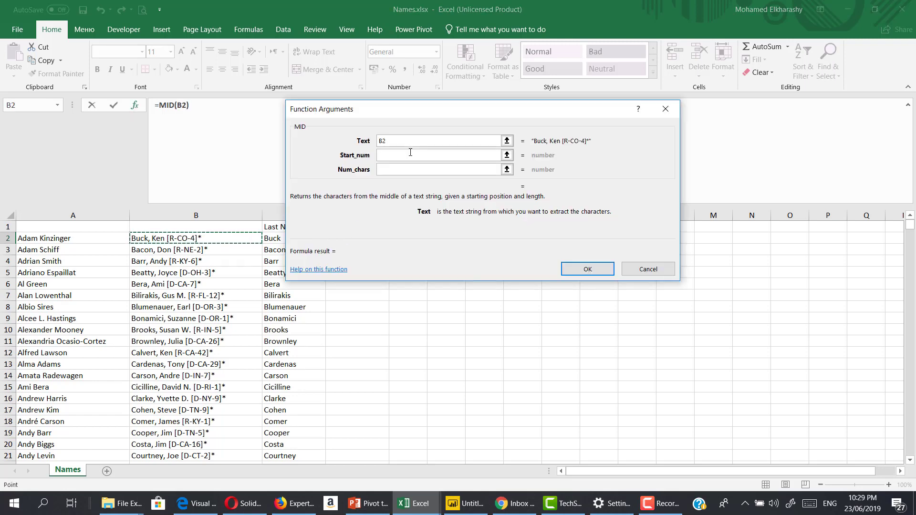
left_click(409, 155)
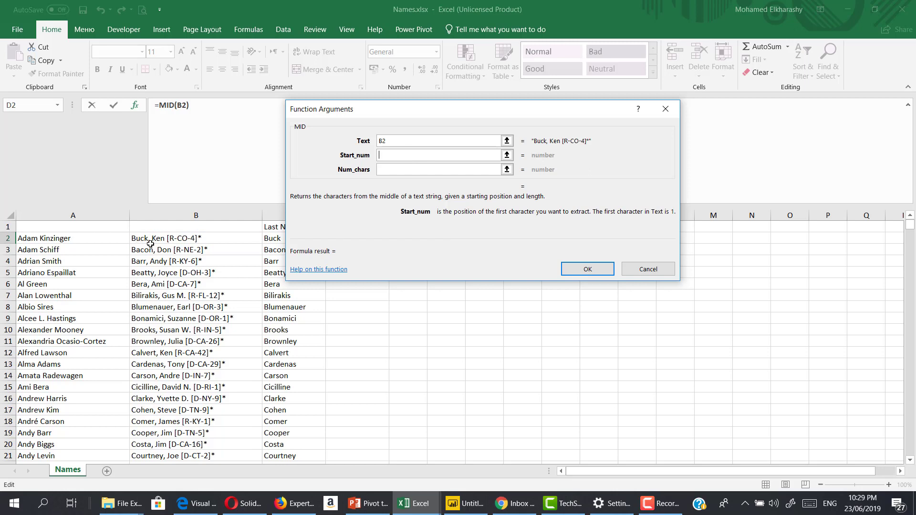
type("7")
left_click(390, 170)
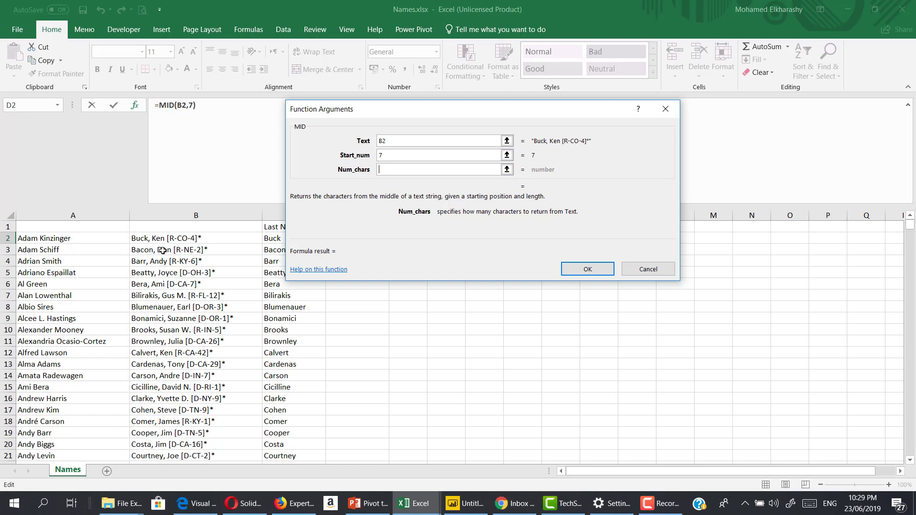
left_click(454, 166)
type("3")
key("Return")
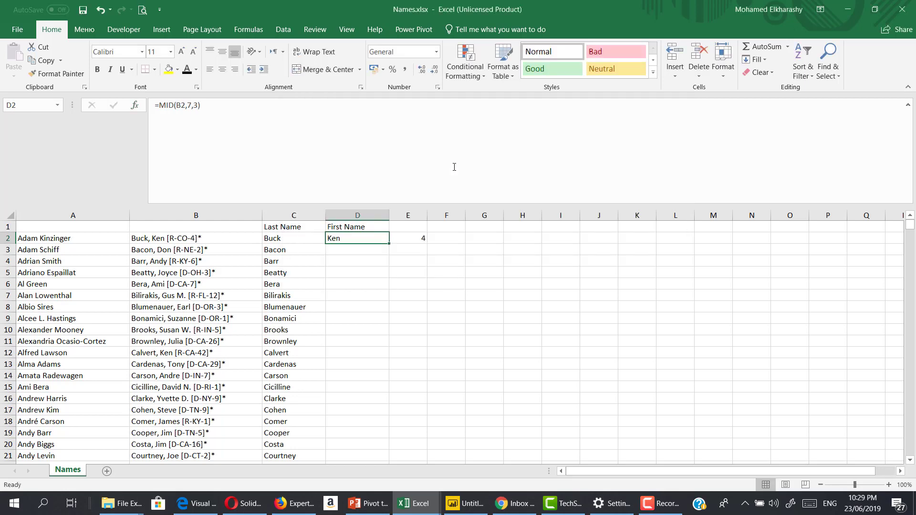
double_click(389, 243)
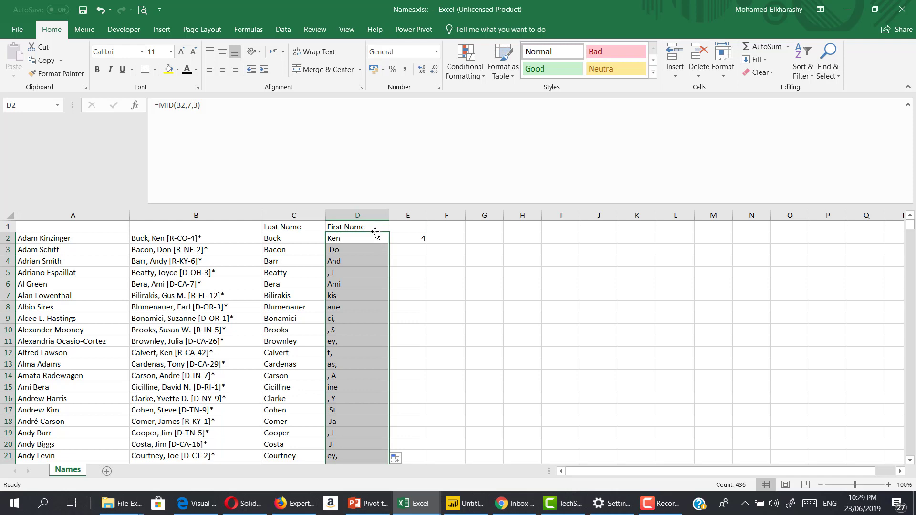
Review the arguments of D2's MID formula, focusing on the start position, and leave them as they are
left_click(371, 237)
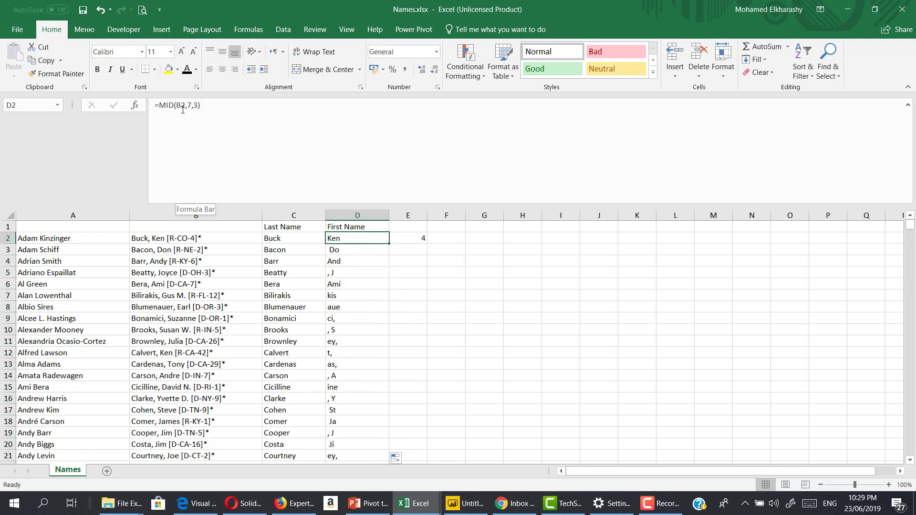
left_click(137, 105)
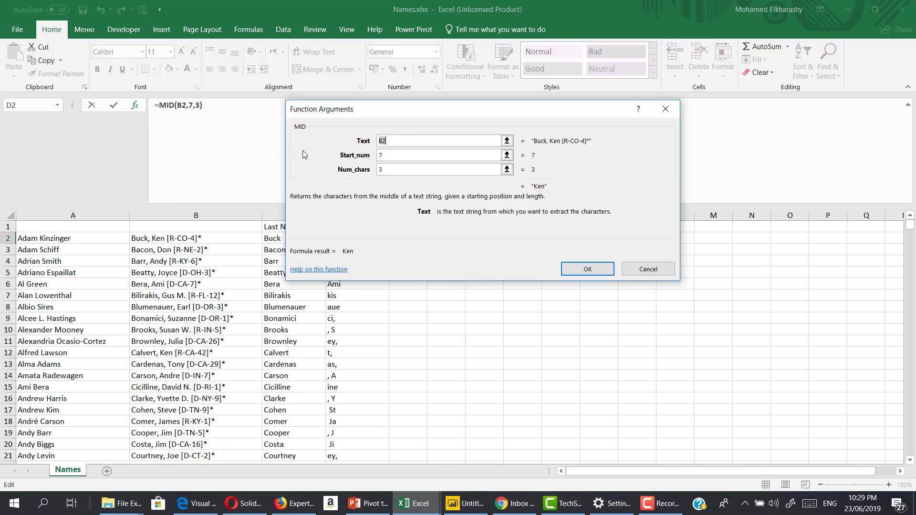
left_click(401, 156)
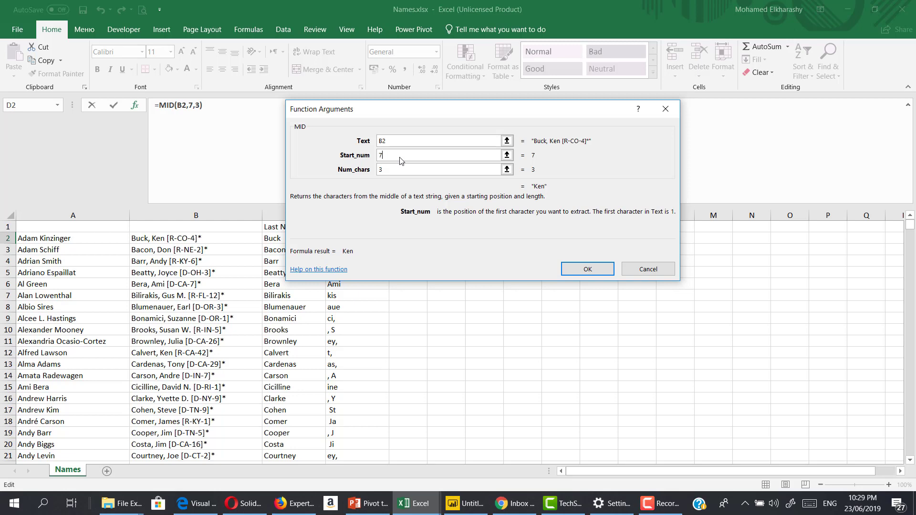
key("Return")
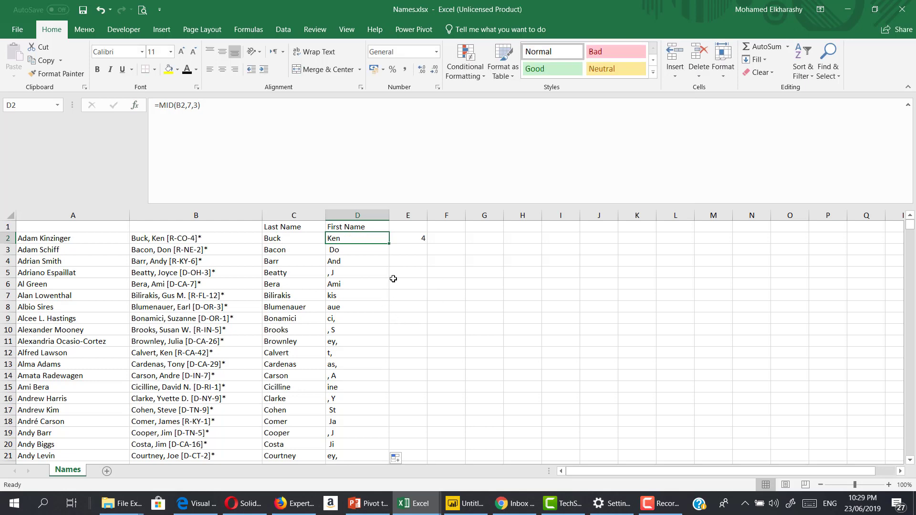
left_click(191, 107)
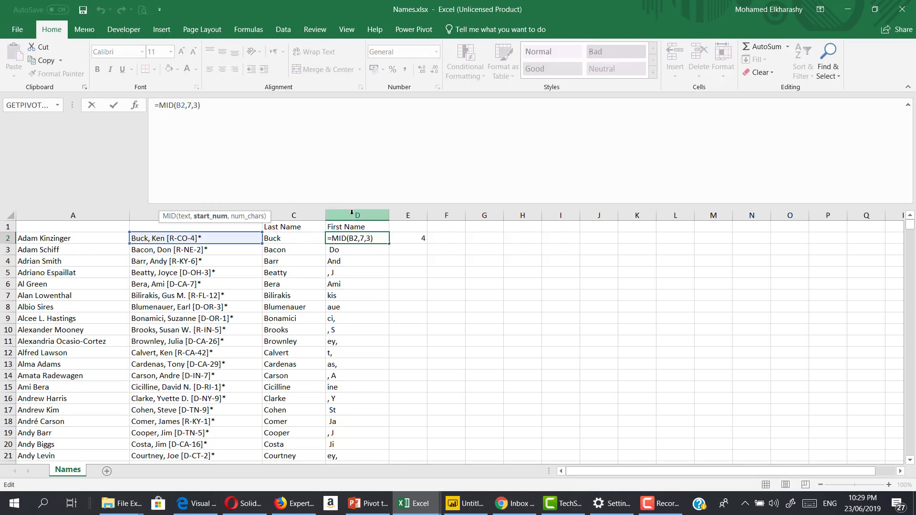
double_click(191, 107)
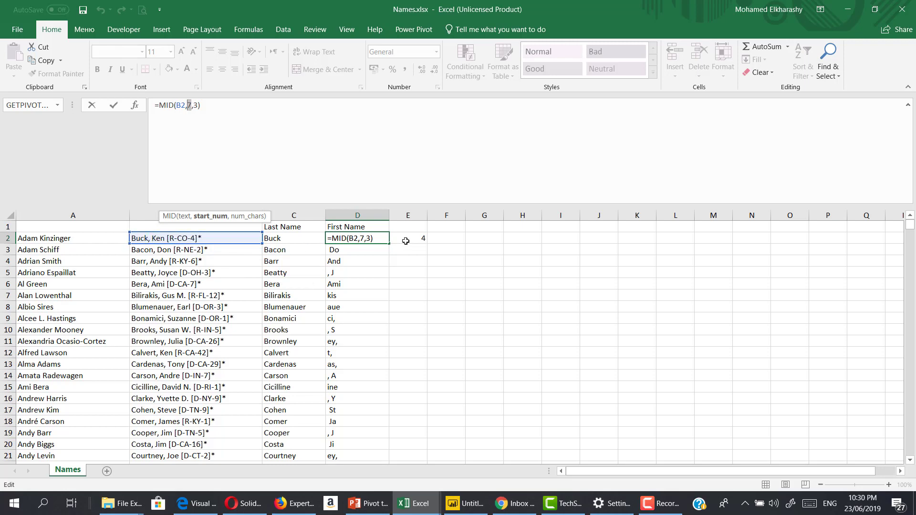
key("ctrl+Return")
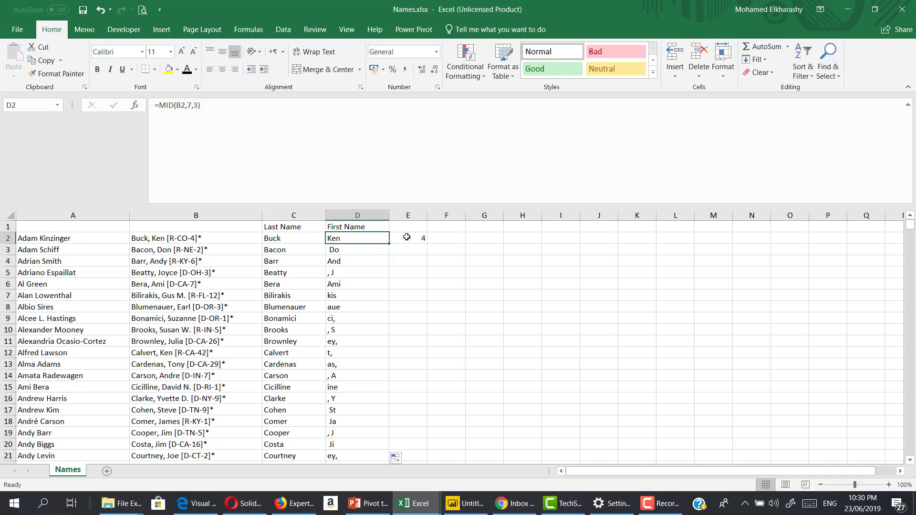
left_click(430, 235)
type("=")
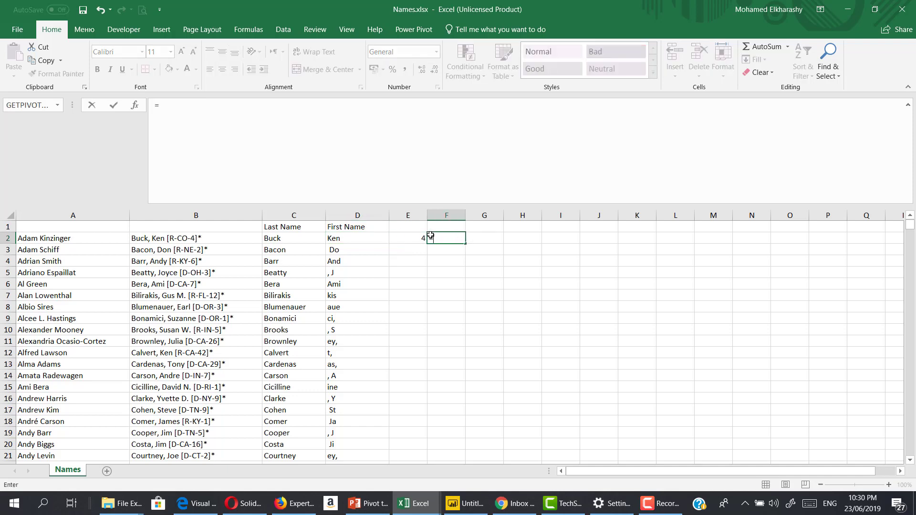
type("find")
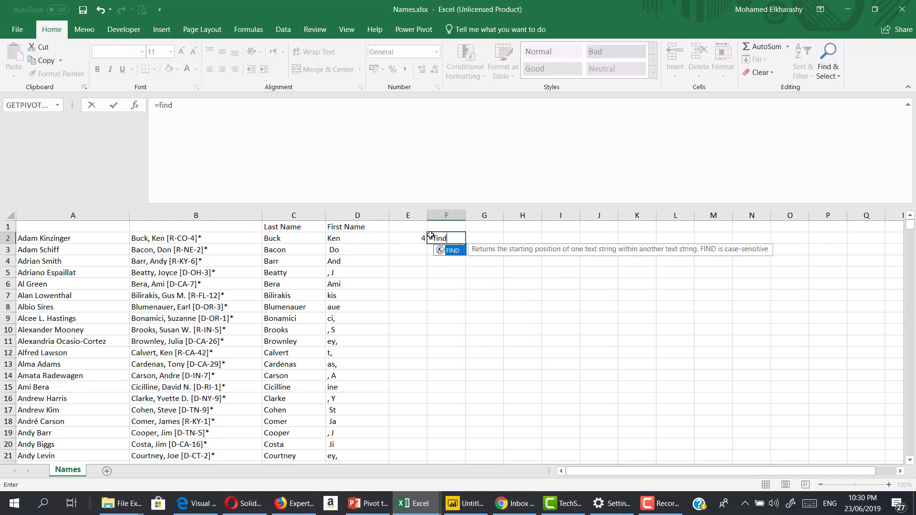
key("Tab")
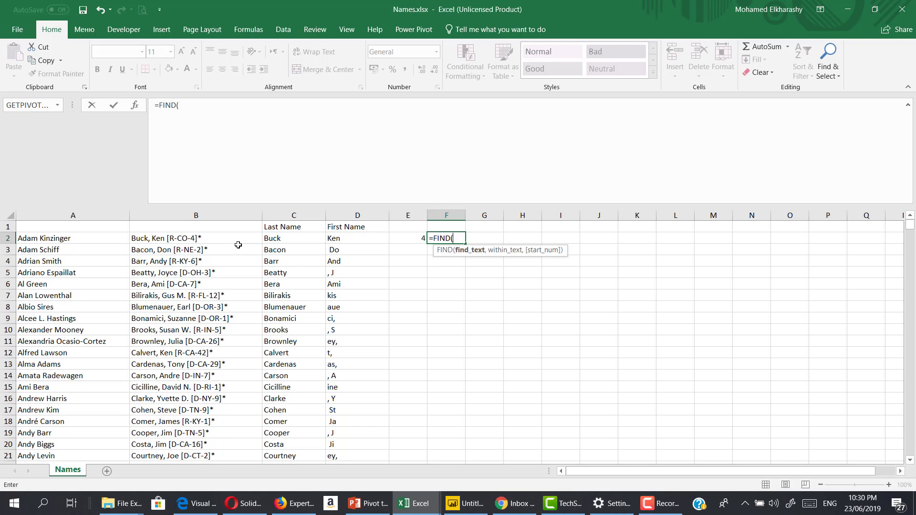
key("Escape")
Change E2's formula to add 1 to the FIND result instead of subtracting 1
left_click(420, 238)
left_click(226, 108)
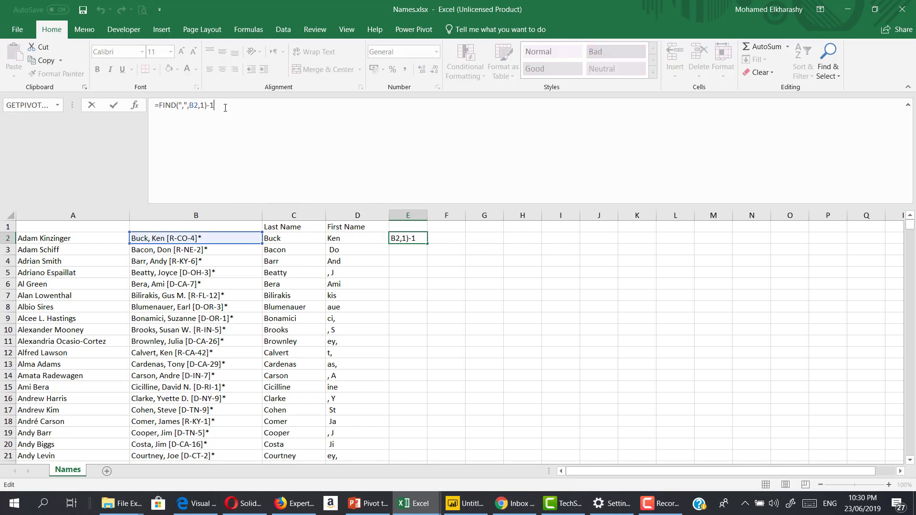
key("BackSpace")
key("BackSpace")
type("+1")
key("Return")
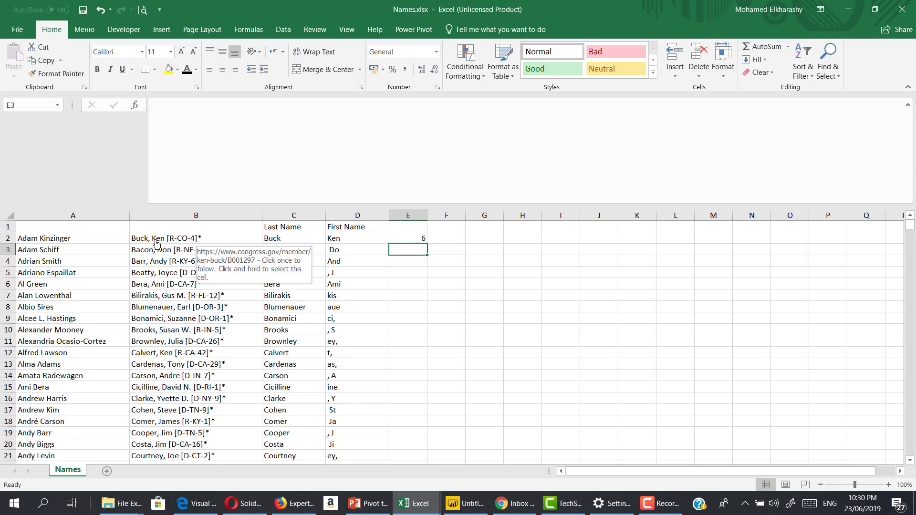
Set the number added to the FIND result in E2 to 2
left_click(413, 240)
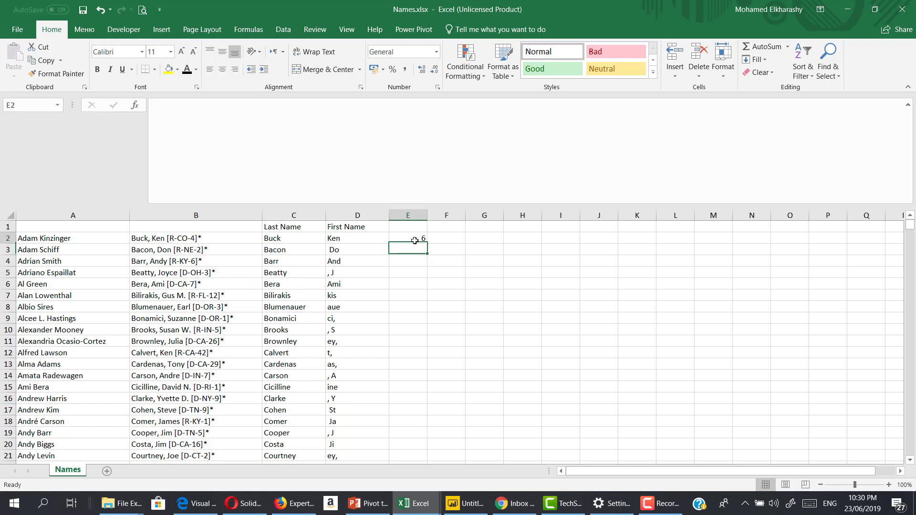
left_click(239, 104)
key("BackSpace")
type("2,1)+")
key("Return")
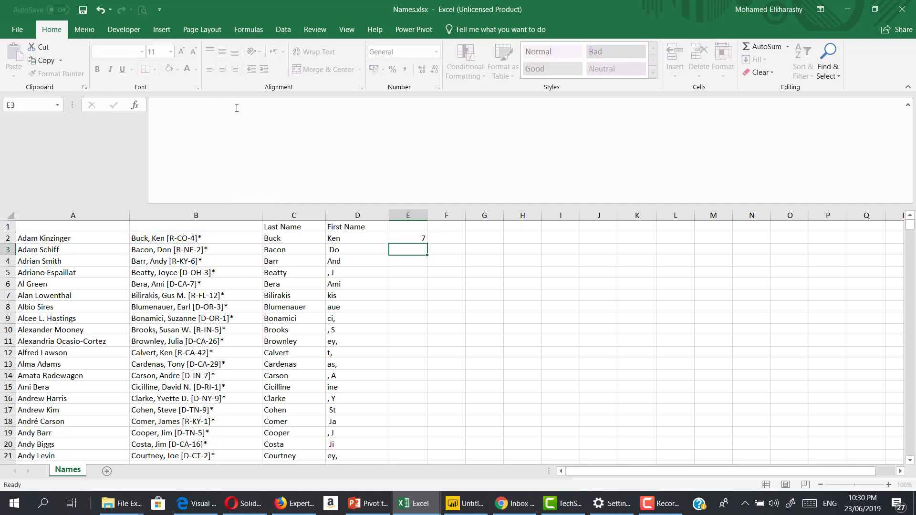
Copy the expression FIND(",",B2,1)+2 out of E2's formula, excluding the equals sign, and leave the cell's editing mode
left_click(390, 236)
left_click_drag(249, 127, 166, 118)
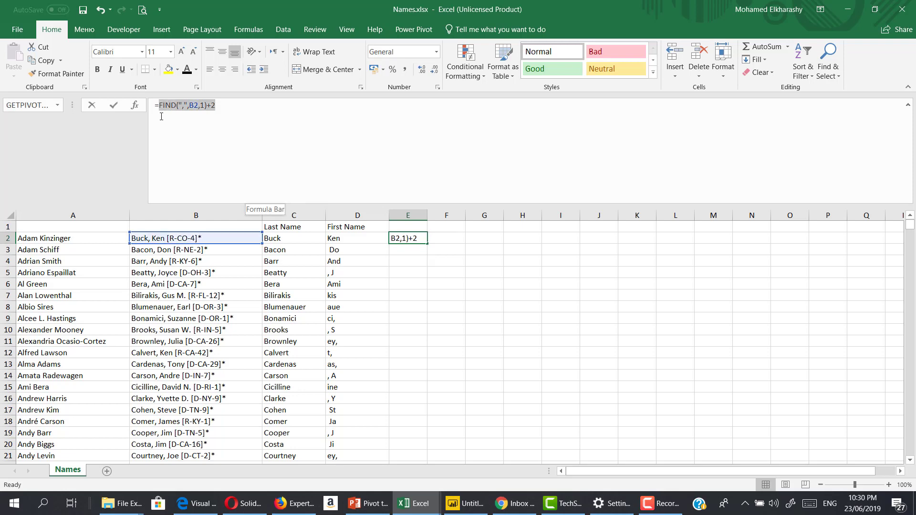
key("Escape")
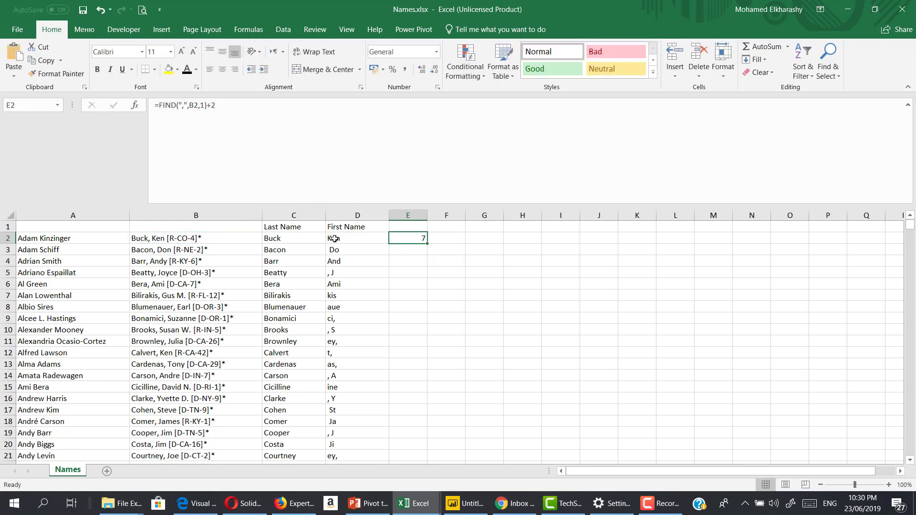
Replace the fixed start position in D2's MID formula with FIND(",",B2,1)+2 and fill it down the First Name column
left_click(334, 238)
double_click(191, 105)
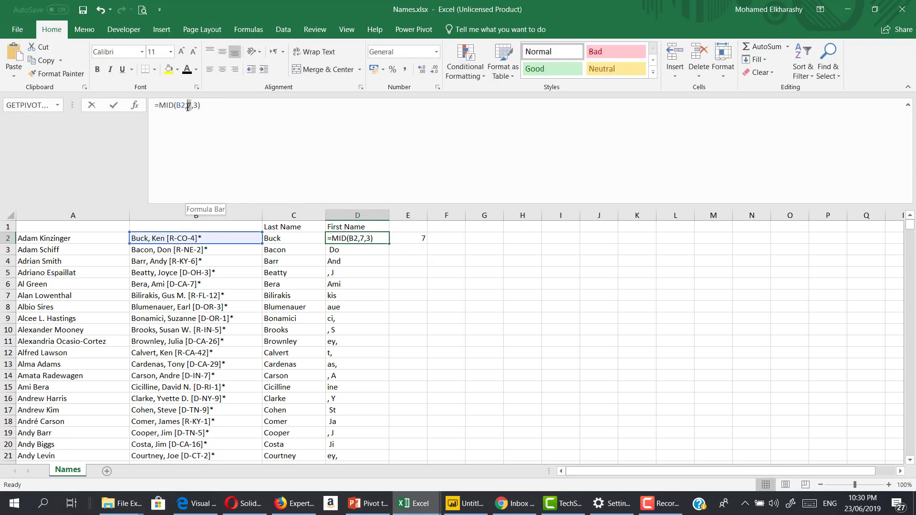
type("FIND(\",\",B2,1)+2")
key("Return")
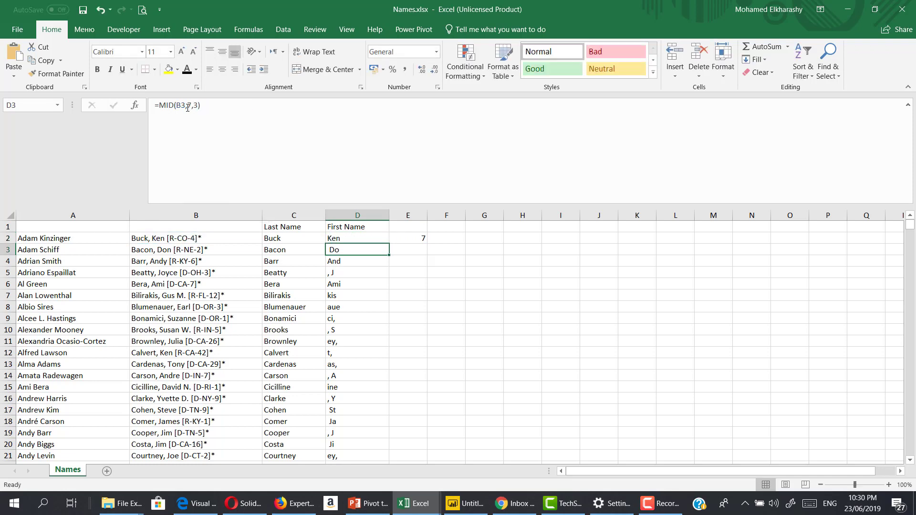
left_click(383, 239)
double_click(389, 243)
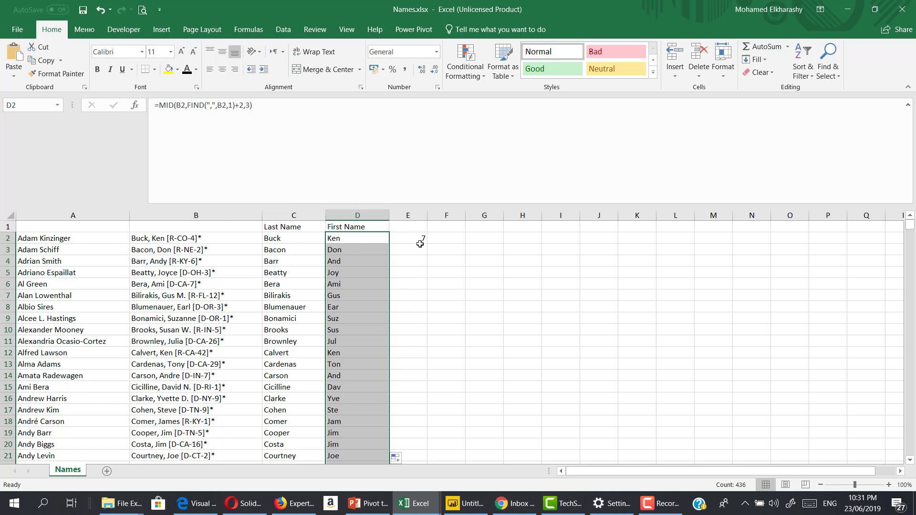
left_click(371, 236)
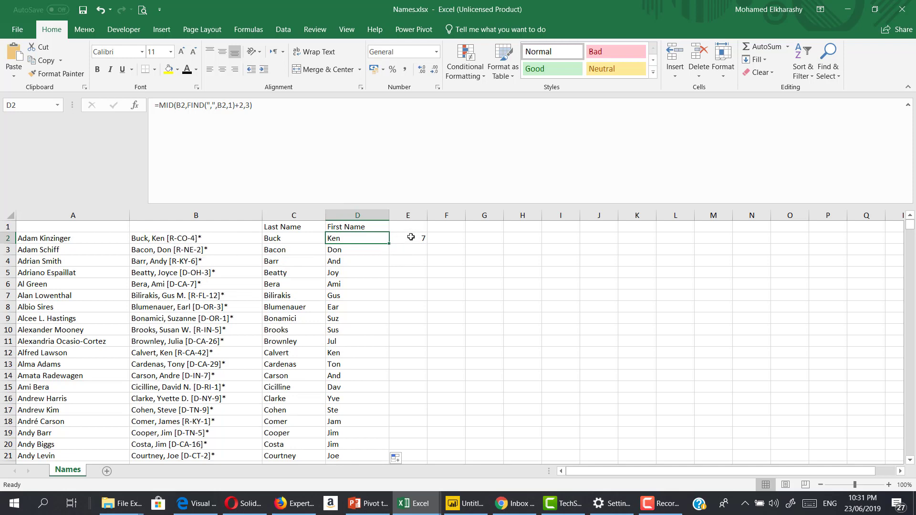
Copy the entire formula =FIND(",",B2,1)+2 from E2, including the equals sign, and leave the cell's editing mode
left_click(455, 240)
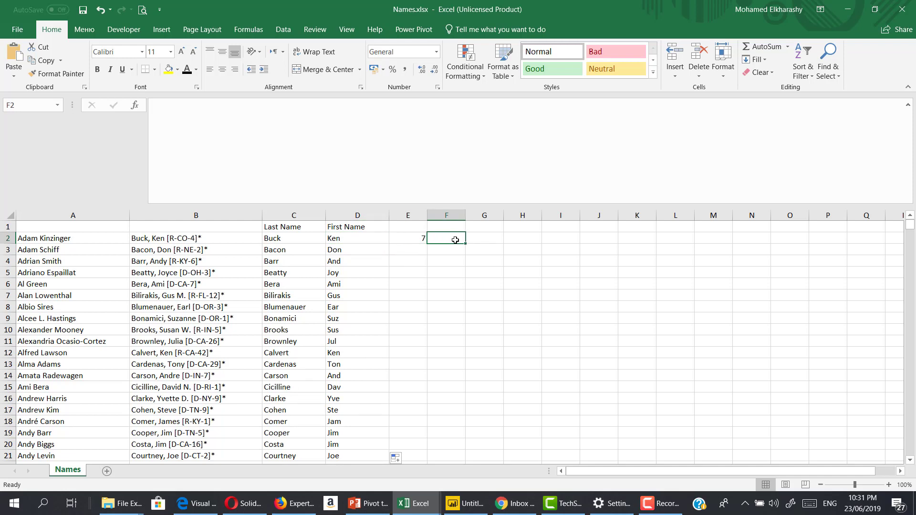
key("Left")
left_click_drag(165, 127, 157, 126)
key("ctrl+c")
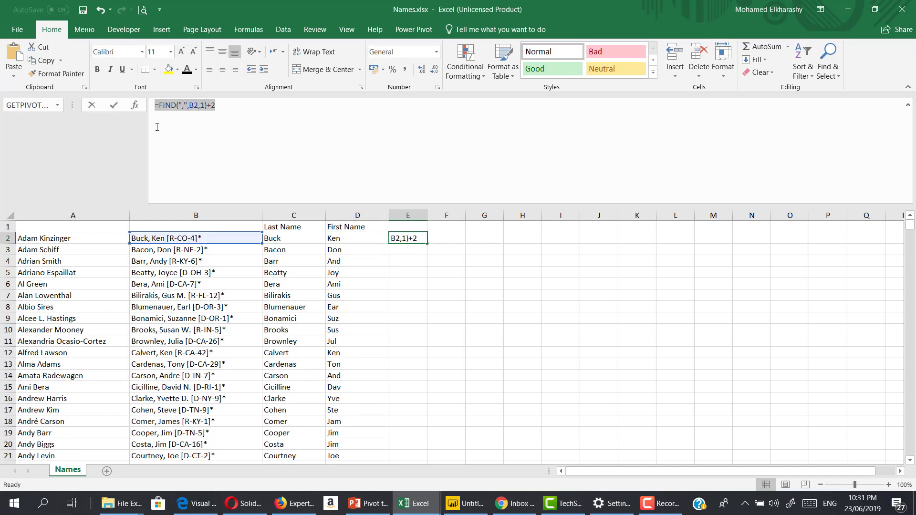
key("Escape")
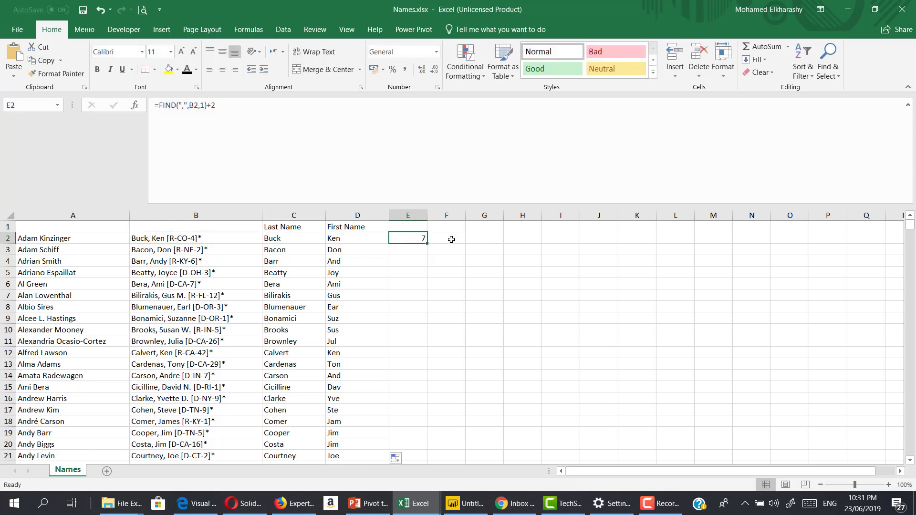
Paste the copied formula into F2 and change its search character from a comma to "["
left_click(452, 240)
left_click(189, 137)
key("ctrl+v")
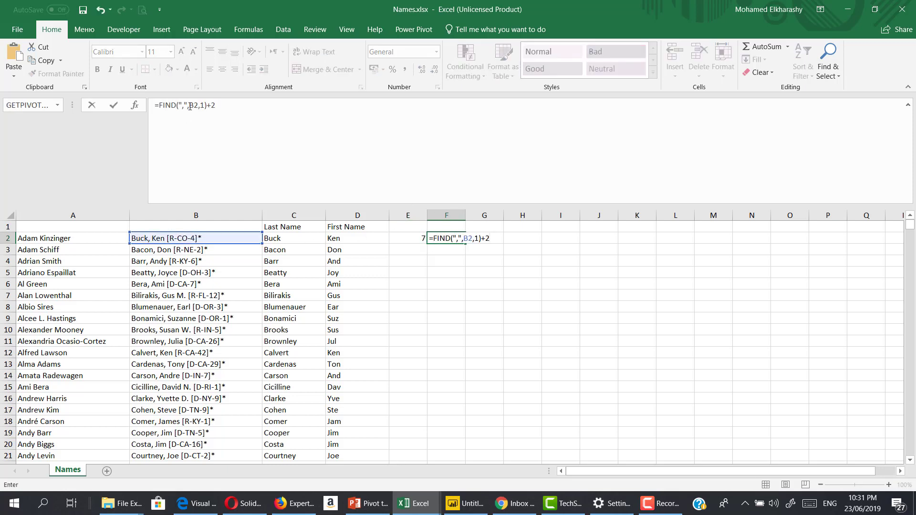
left_click(185, 106)
key("BackSpace")
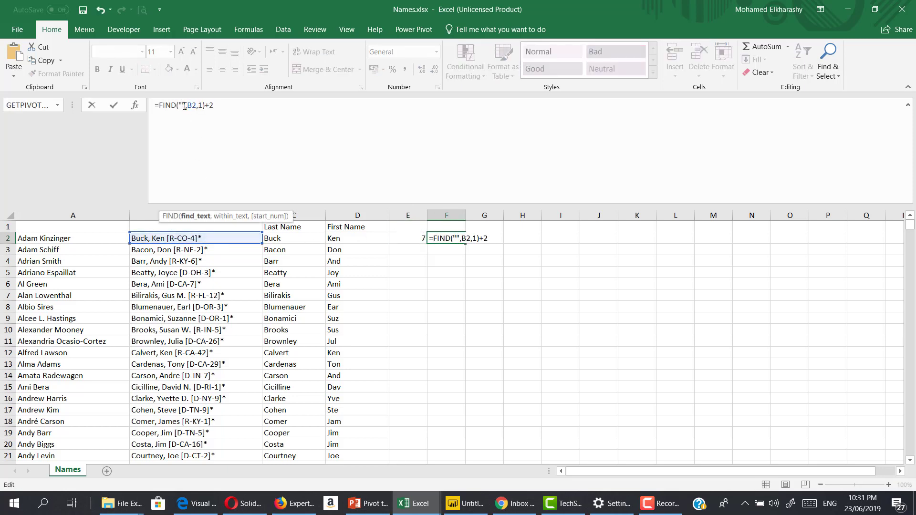
type("[")
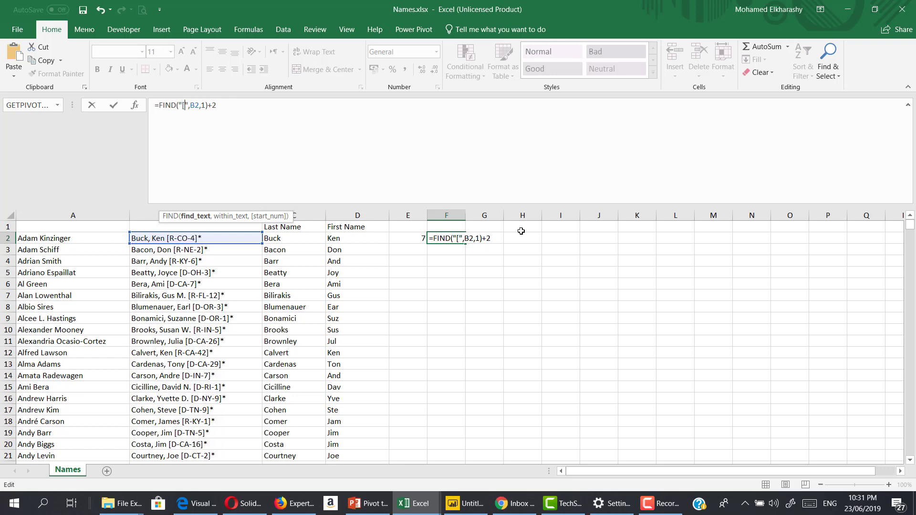
key("Return")
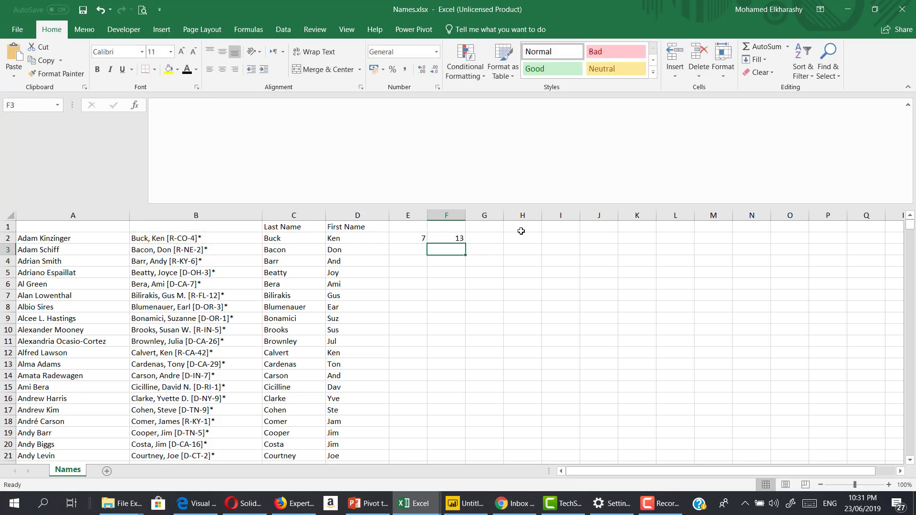
left_click(451, 236)
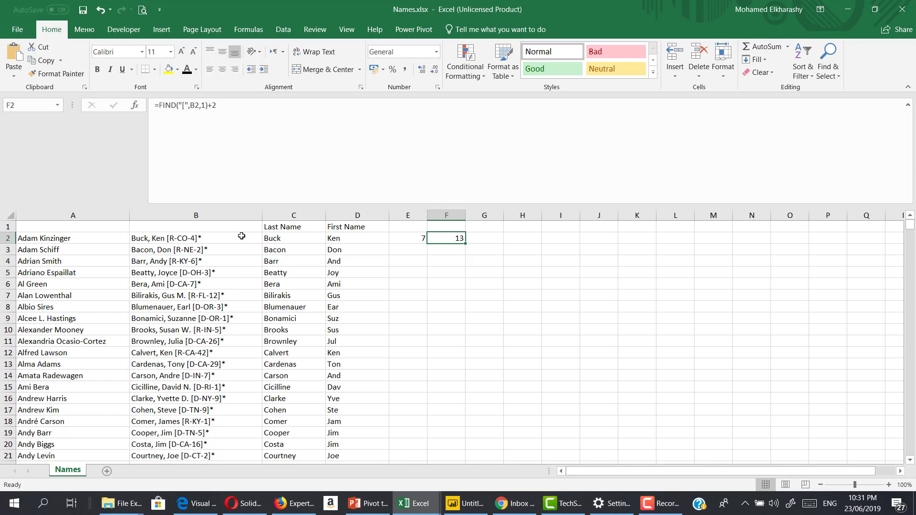
left_click(353, 237)
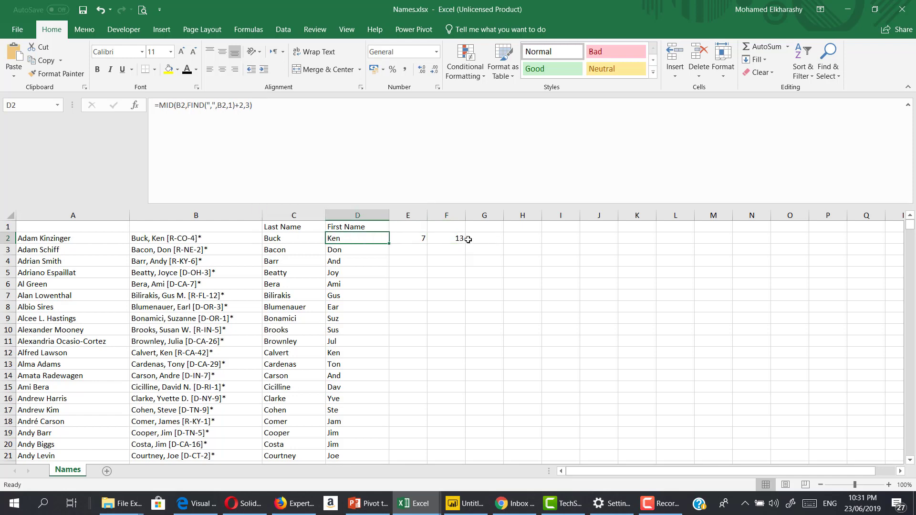
left_click(488, 236)
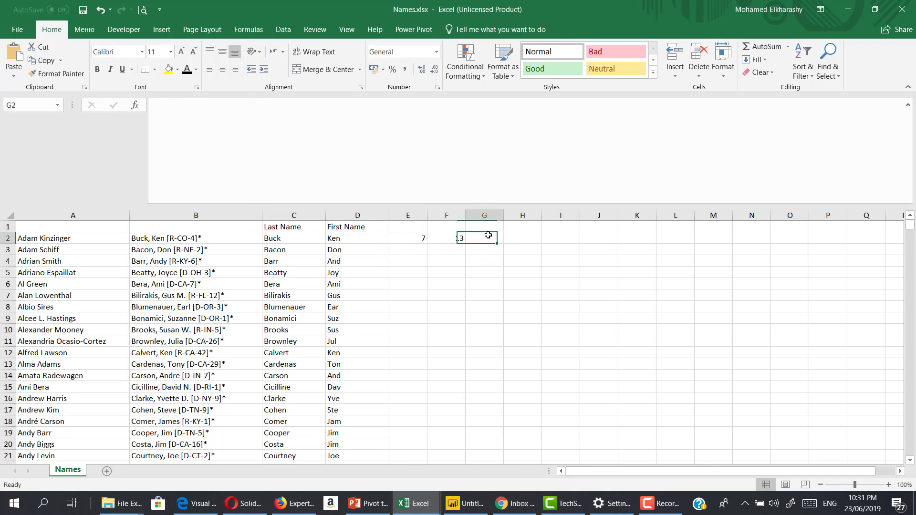
left_click(341, 242)
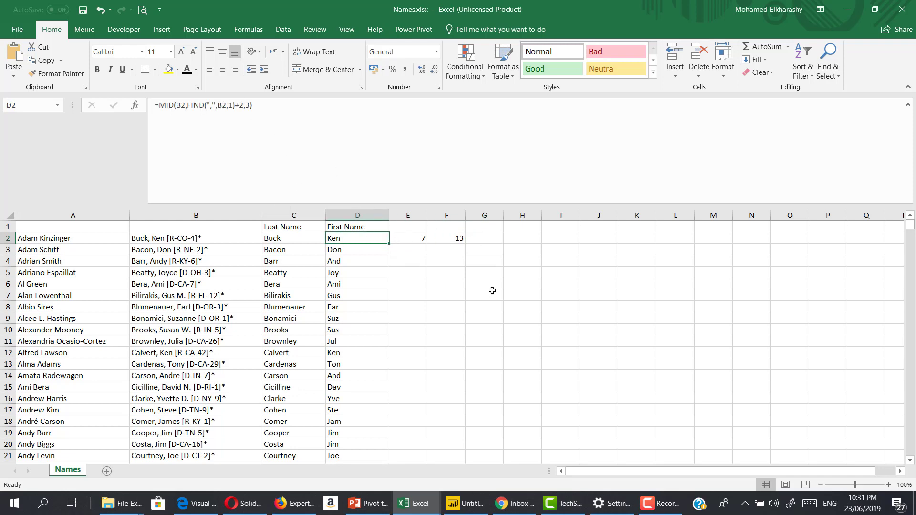
Enter the formula =F2-E2-3 in G2 to calculate the length of the first name
left_click(492, 242)
type("=")
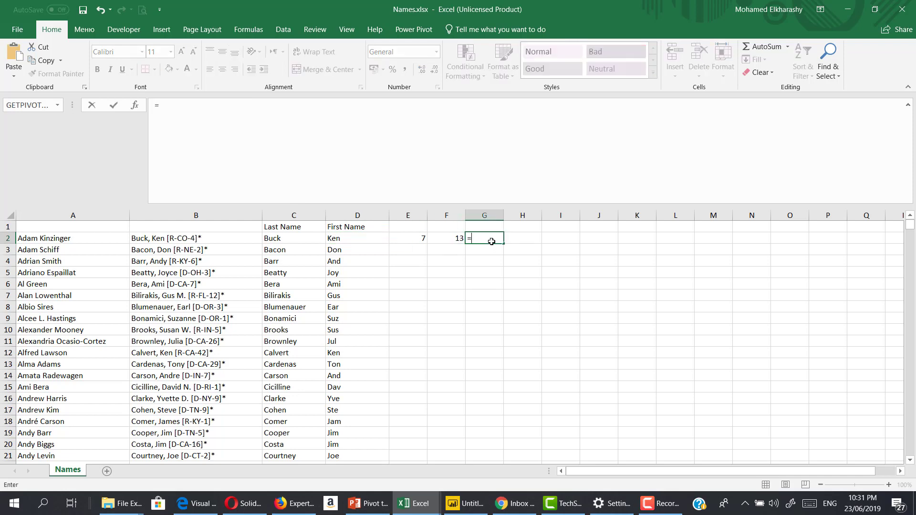
left_click(437, 234)
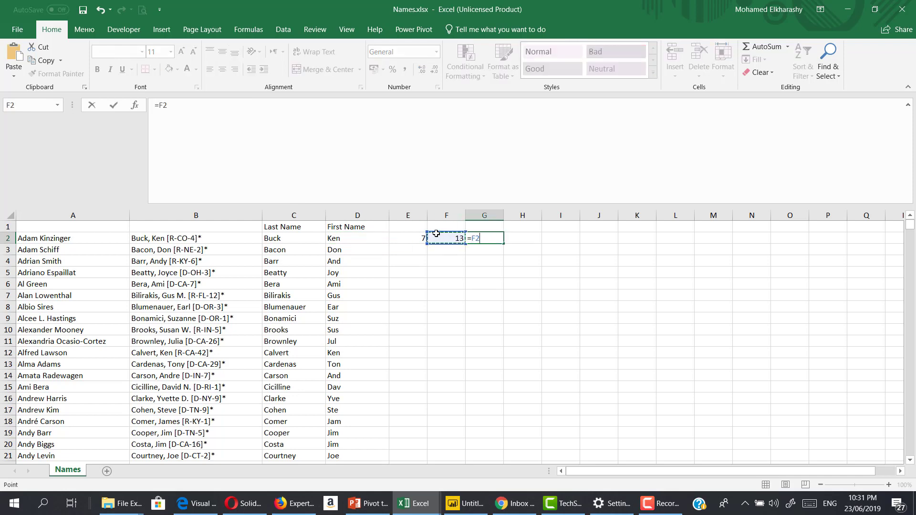
type("-")
key("Left")
key("Left")
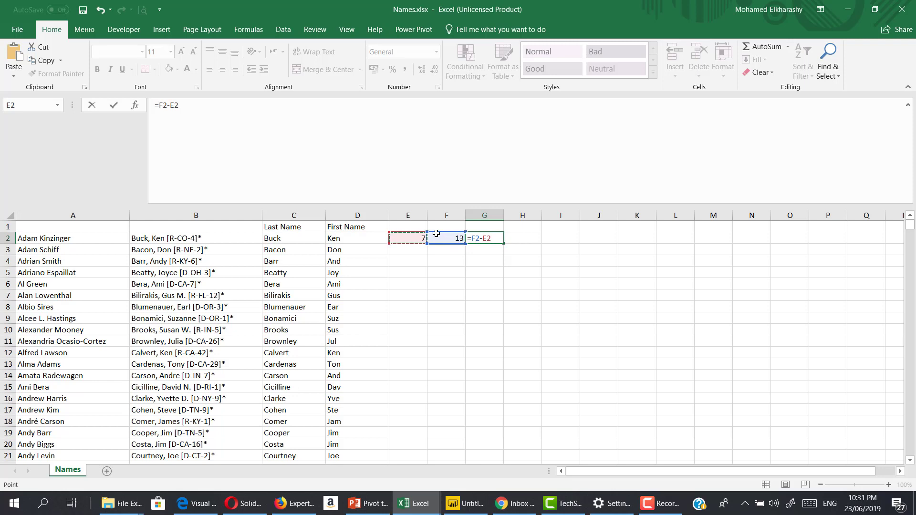
type("-3")
key("Return")
left_click(490, 237)
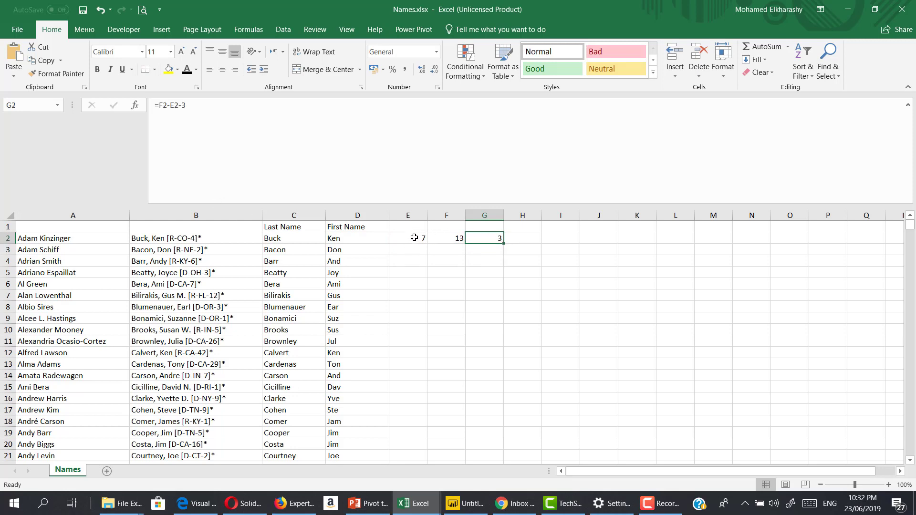
Replace the F2 reference in G2's formula with the expression FIND("[",B2,1)+2 copied from F2
left_click(440, 237)
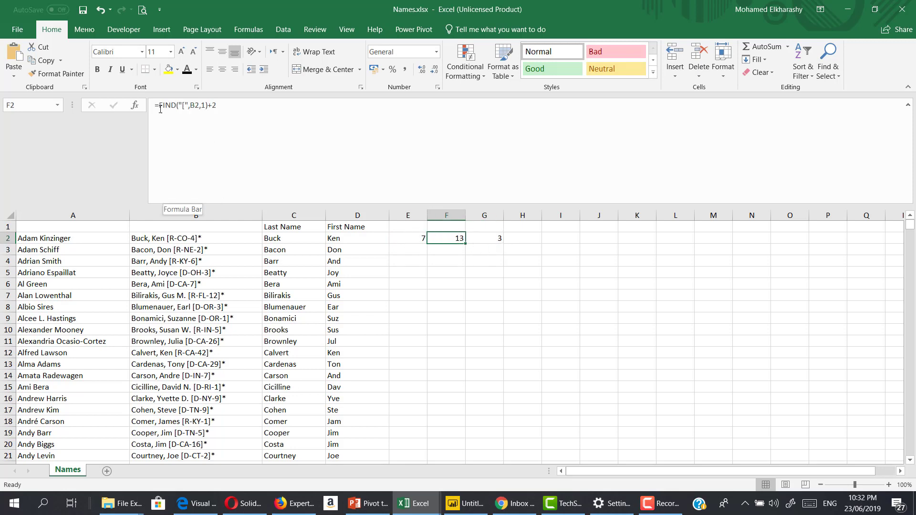
left_click_drag(159, 105, 219, 110)
key("ctrl+c")
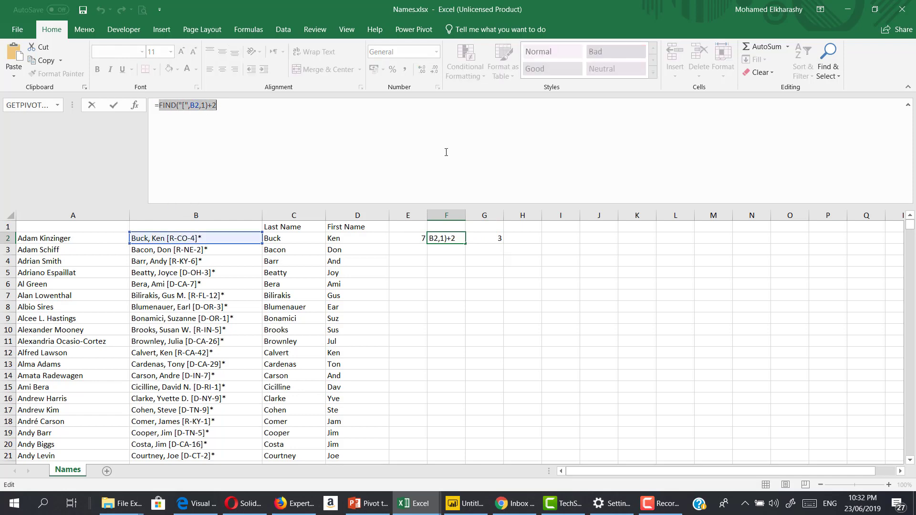
key("Escape")
left_click(477, 237)
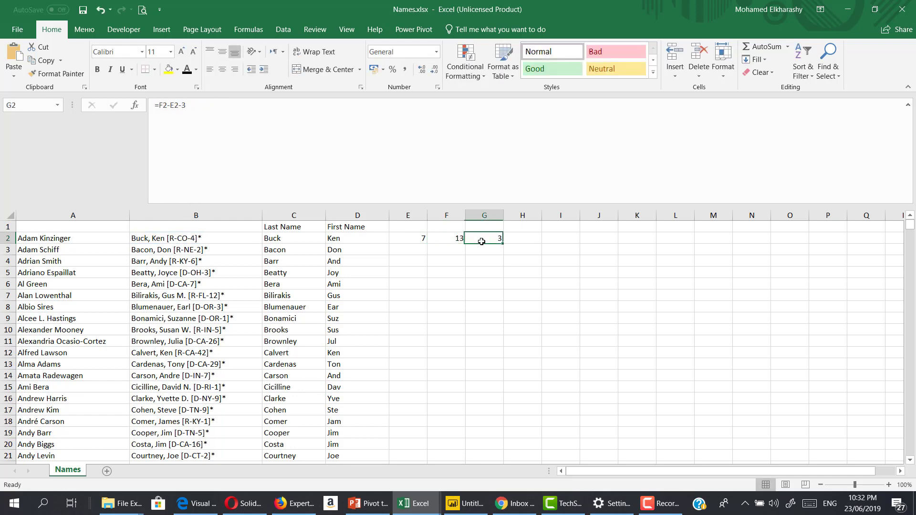
double_click(163, 105)
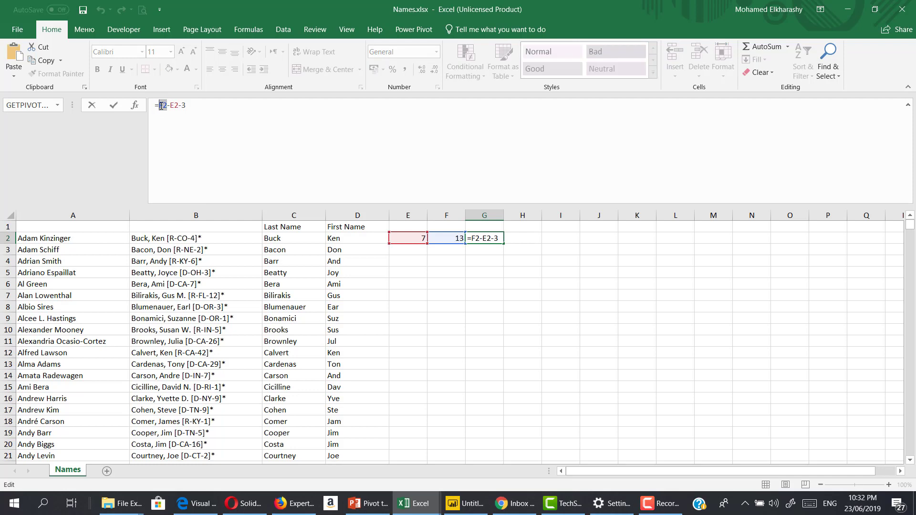
key("ctrl+v")
key("Return")
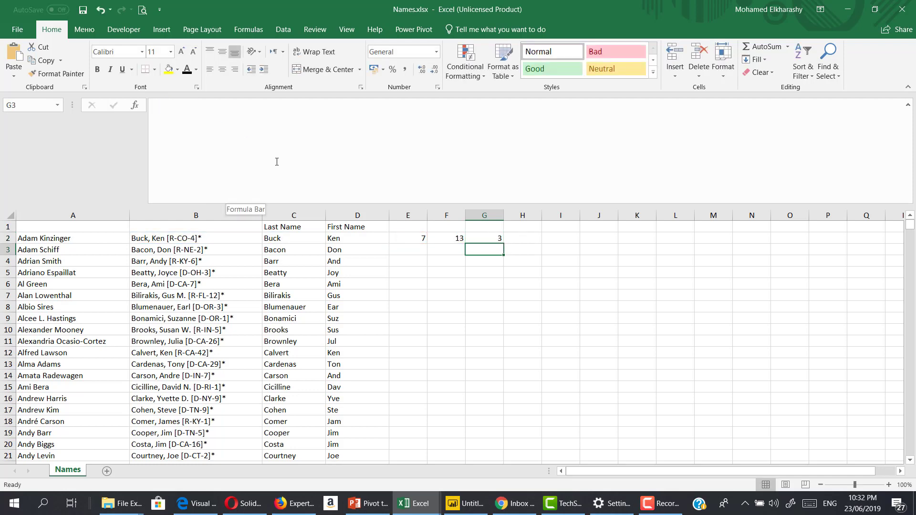
Try replacing the E2 reference in G2's formula with FIND(",",B2,1)+2 copied from E2, without parentheses
left_click(401, 239)
left_click_drag(215, 105, 161, 107)
key("ctrl+c")
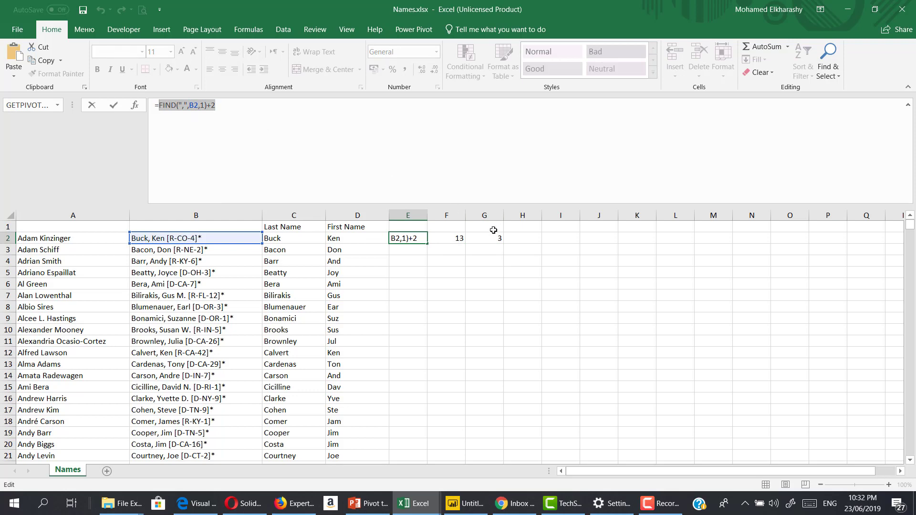
left_click(490, 238)
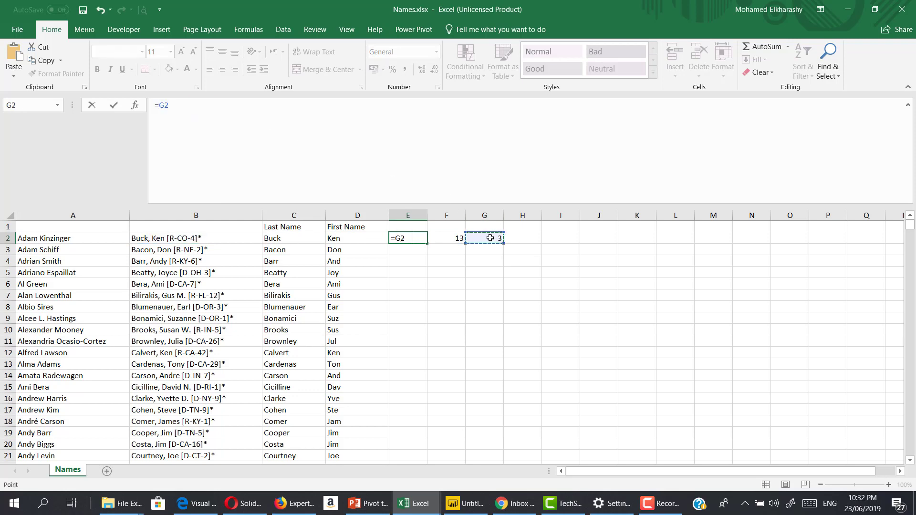
key("Escape")
left_click(480, 235)
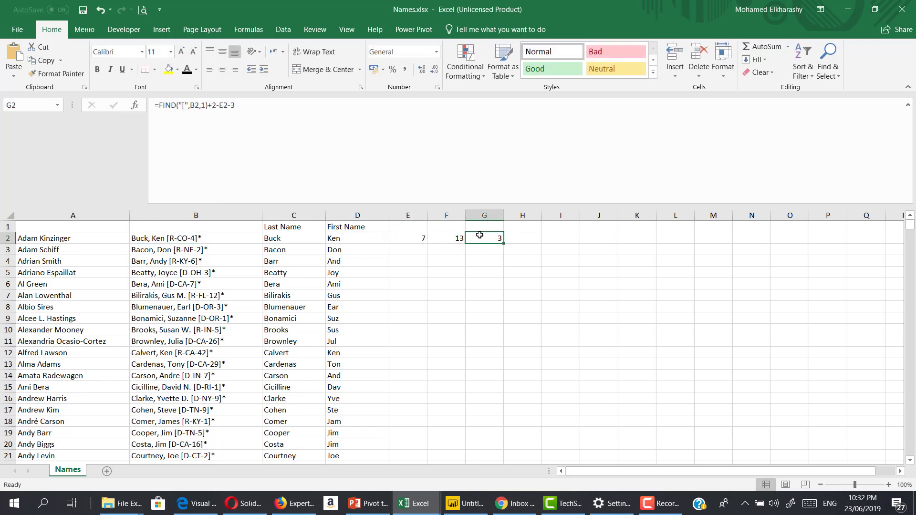
left_click(225, 106)
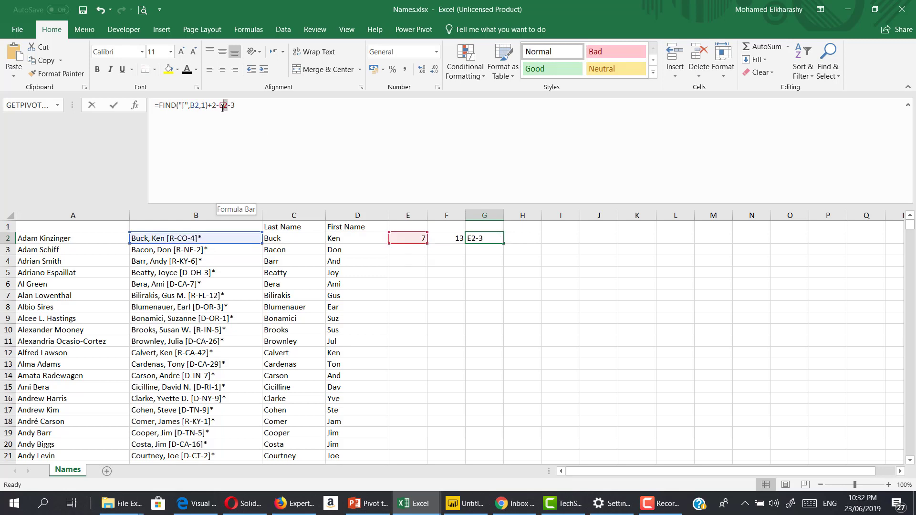
key("ctrl+v")
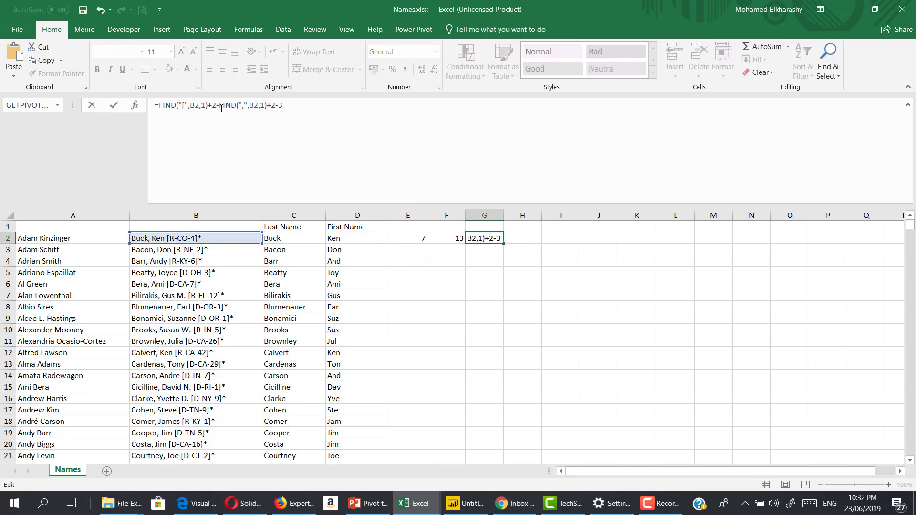
key("Return")
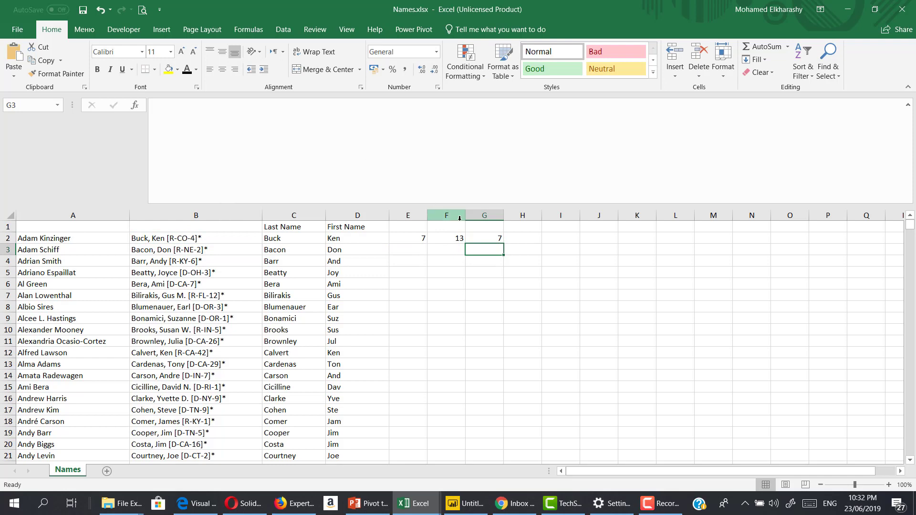
Review G2's formula and undo the last replacement of its E2 reference
left_click(475, 237)
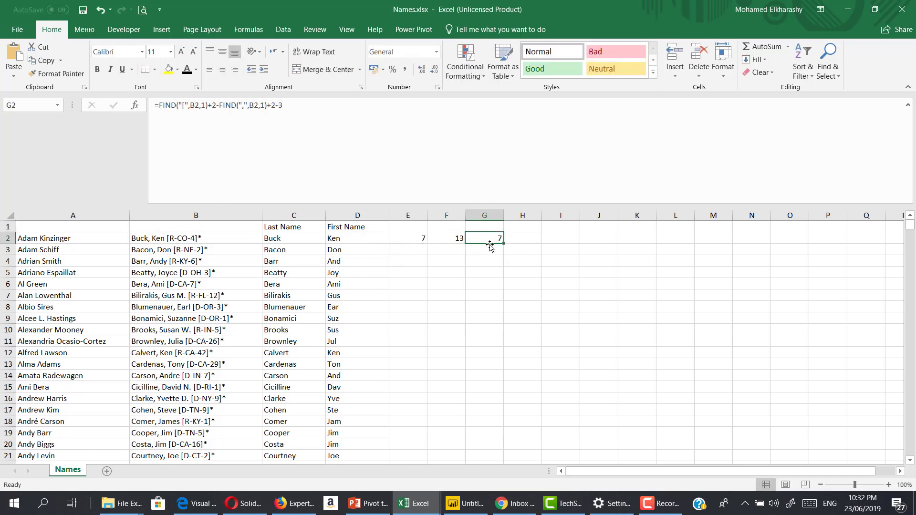
left_click(276, 104)
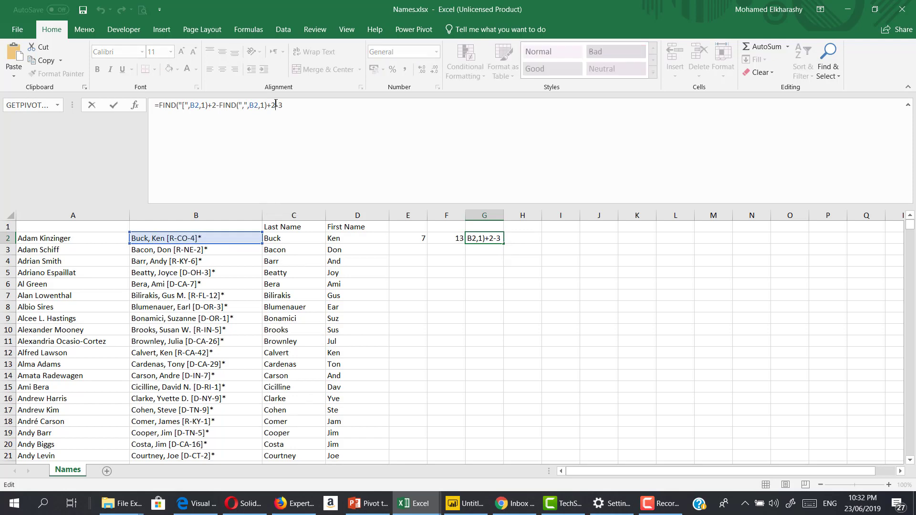
key("Escape")
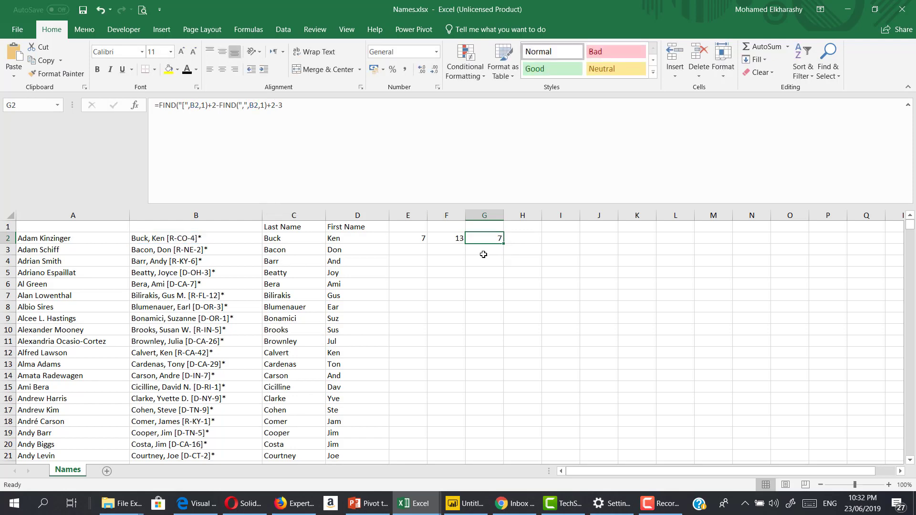
key("ctrl+z")
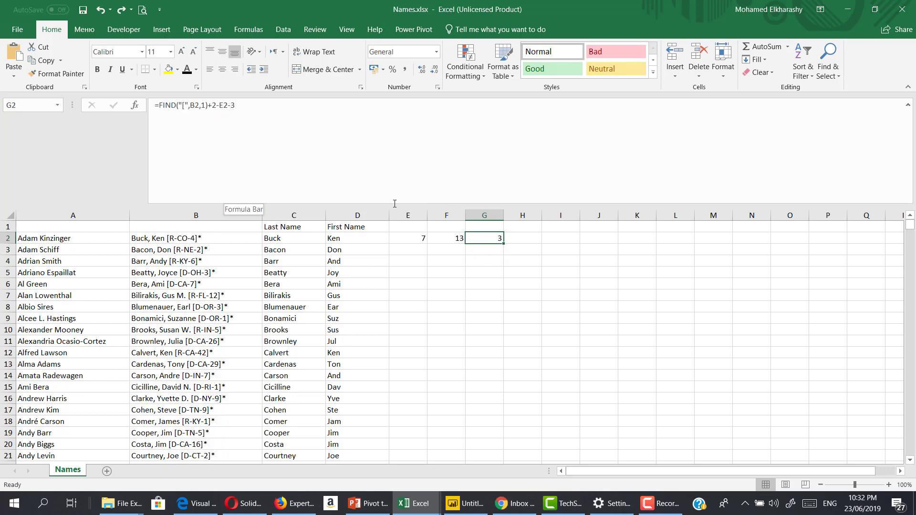
Copy FIND(",",B2,1)+2 from E2 and substitute it, enclosed in parentheses, for the E2 reference in G2's formula
left_click(398, 233)
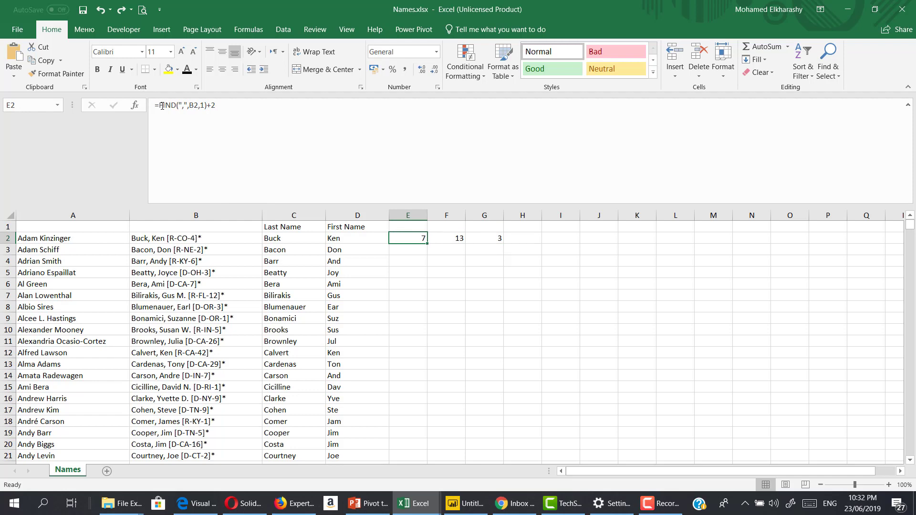
left_click_drag(162, 105, 275, 117)
key("ctrl+c")
key("Escape")
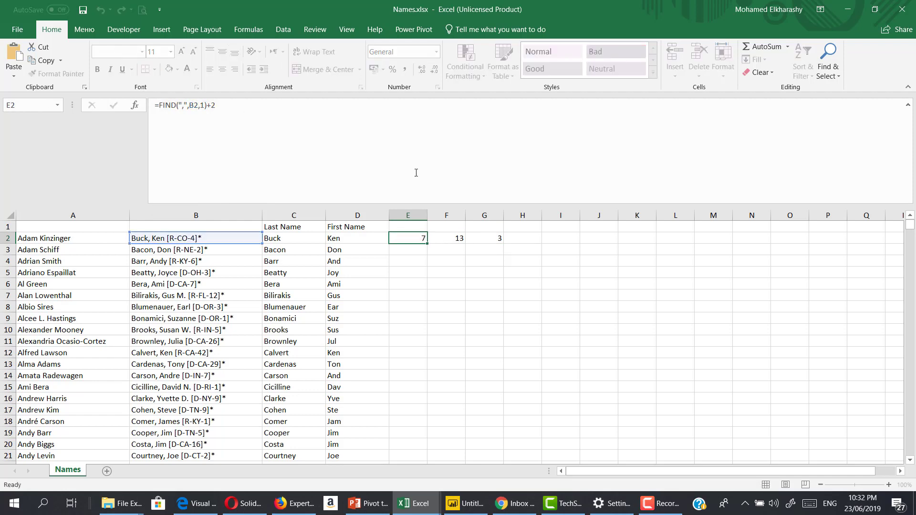
left_click(482, 239)
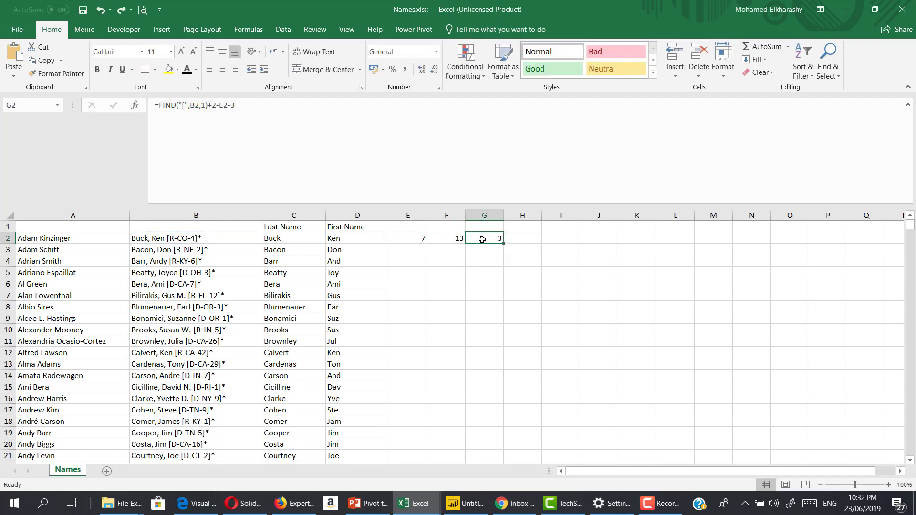
left_click(224, 106)
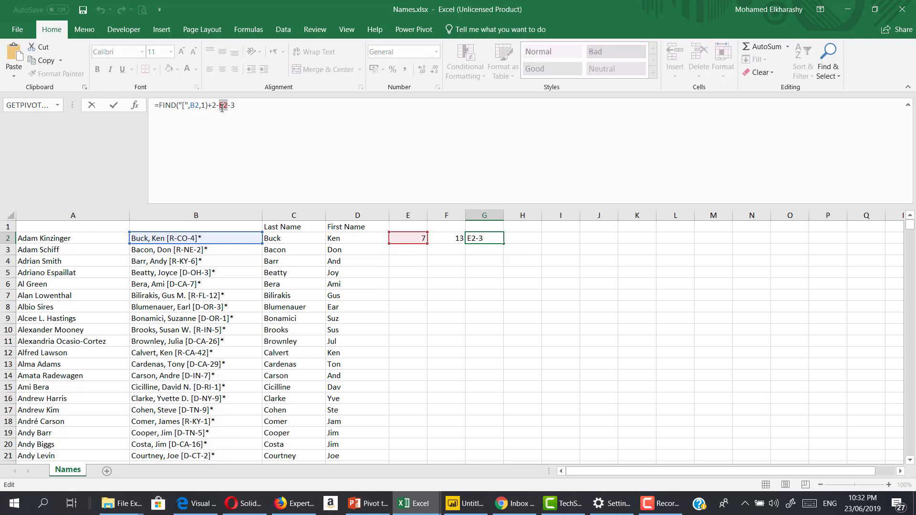
type("(")
key("ctrl+v")
type(")")
key("Return")
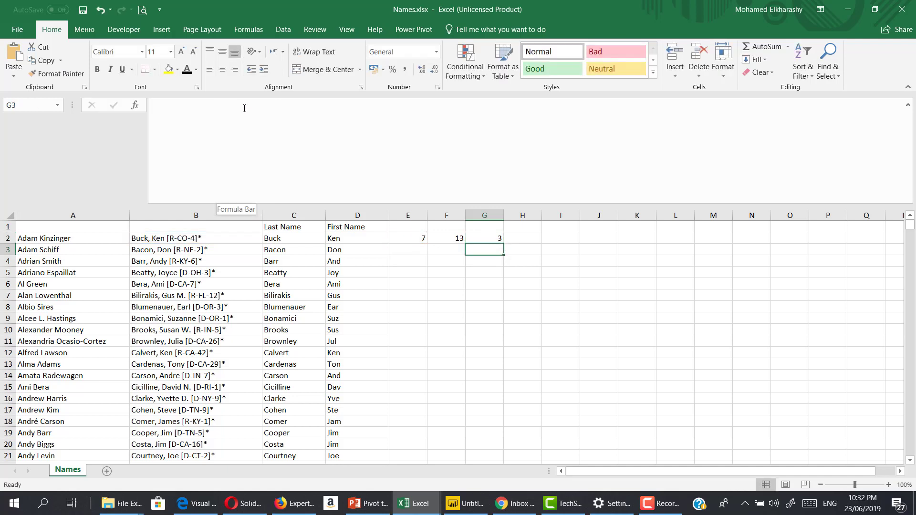
Copy G2's length expression FIND("[",B2,1)+2-(FIND(",",B2,1)+2)-3 and substitute it for the fixed 3 in D2's MID formula
left_click(494, 239)
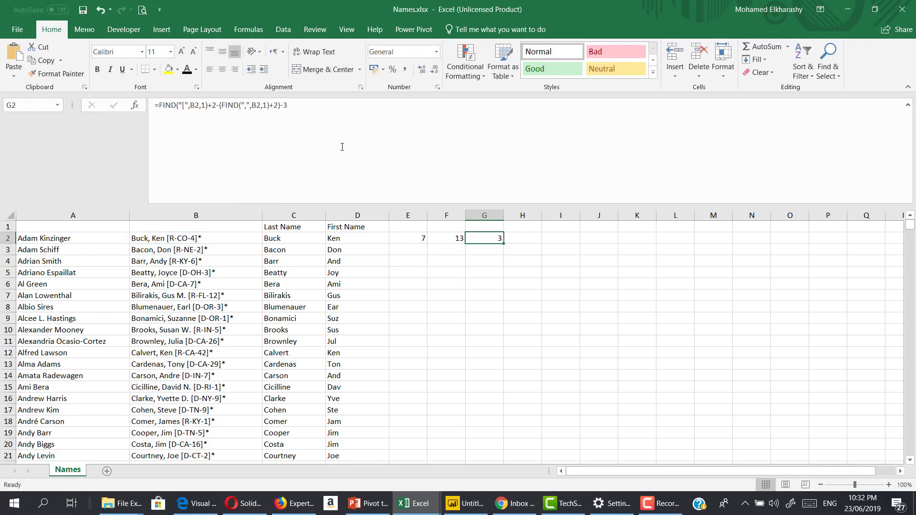
left_click_drag(158, 105, 368, 100)
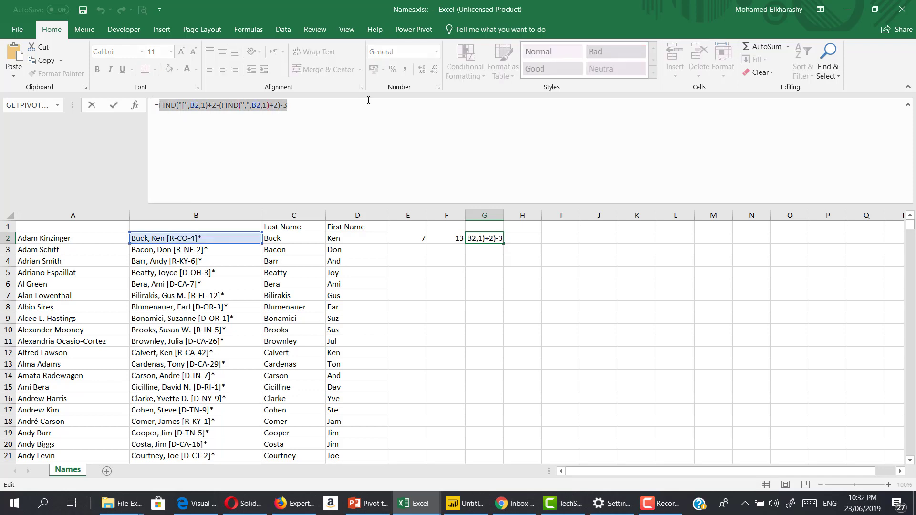
key("Escape")
left_click(367, 237)
key("Up")
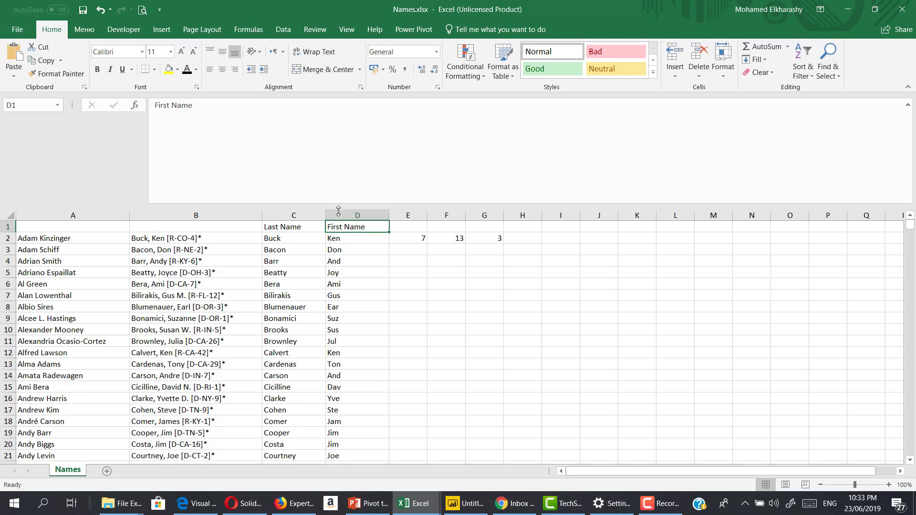
key("Down")
left_click(247, 106)
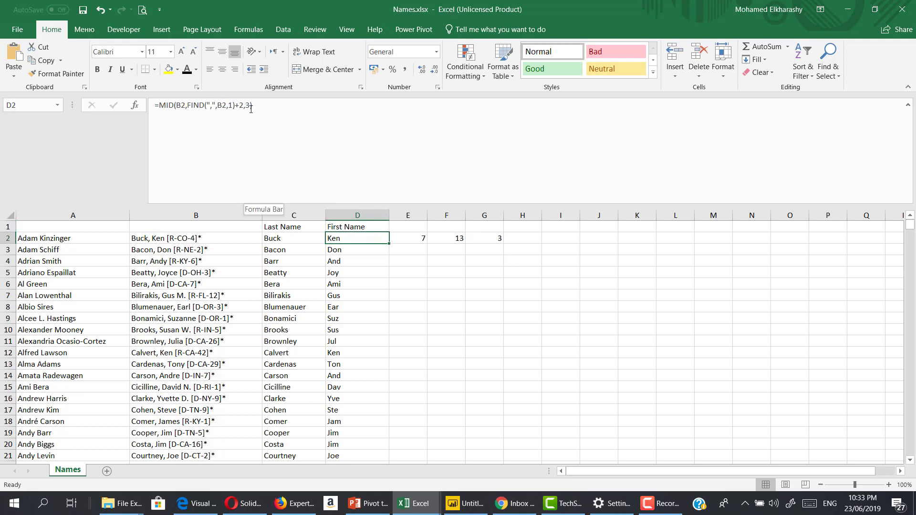
double_click(247, 106)
key("ctrl+v")
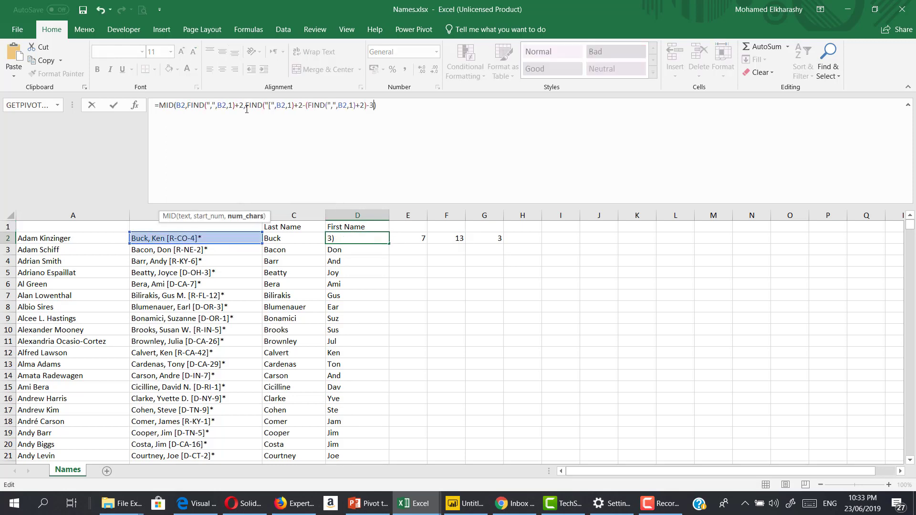
key("Return")
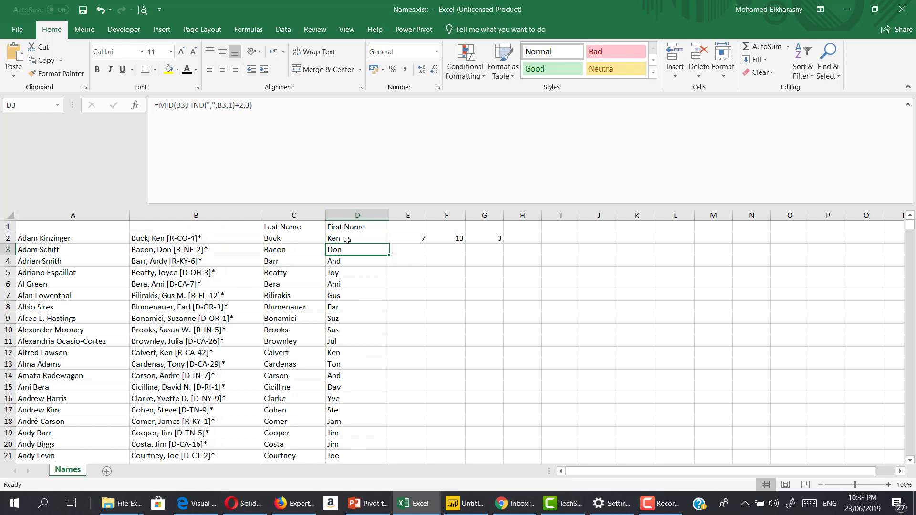
Fill D2's revised MID formula down the whole First Name column
left_click(379, 238)
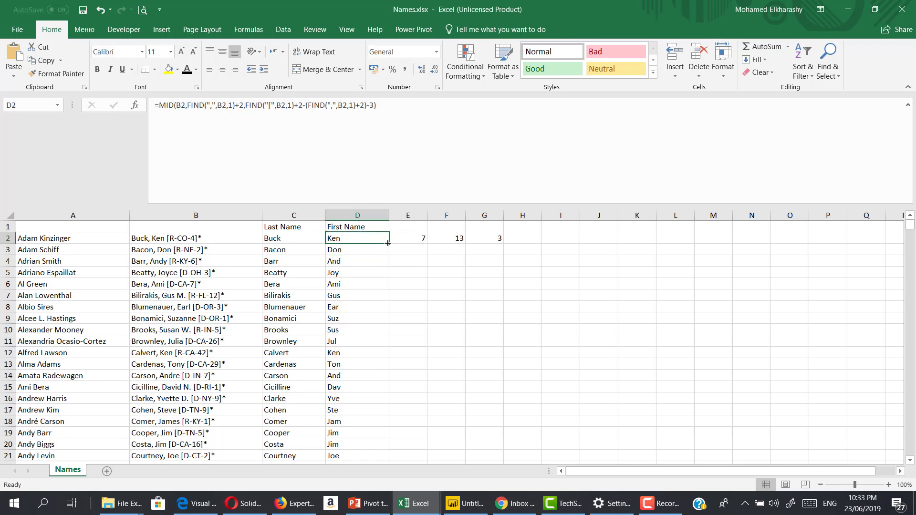
double_click(388, 243)
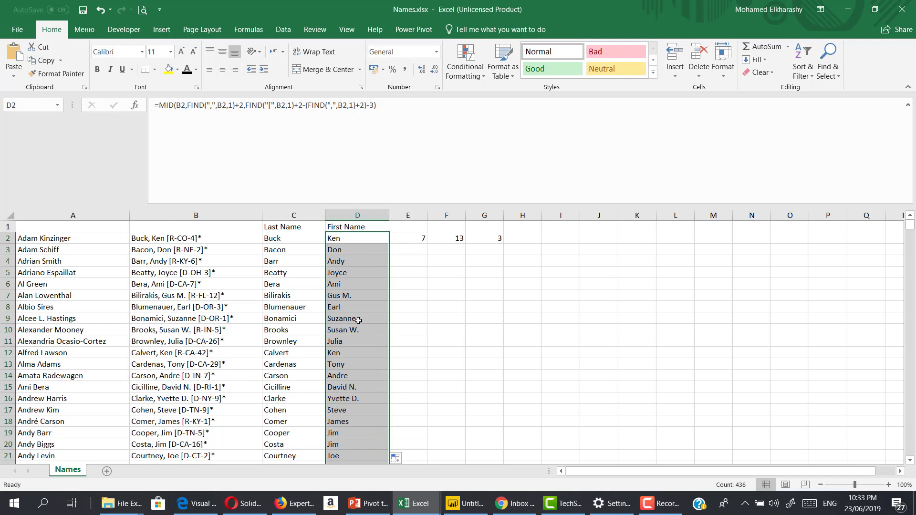
left_click(354, 297)
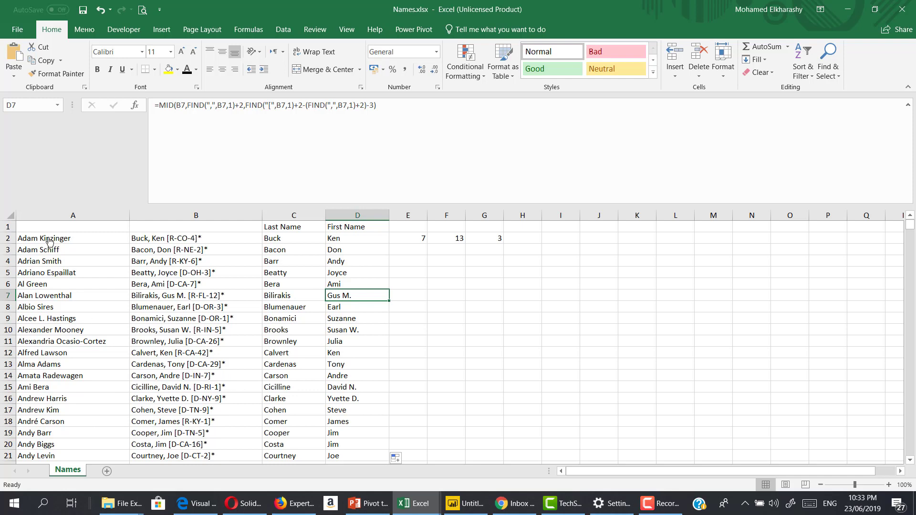
Search column A for "cici", then close the search
left_click(54, 215)
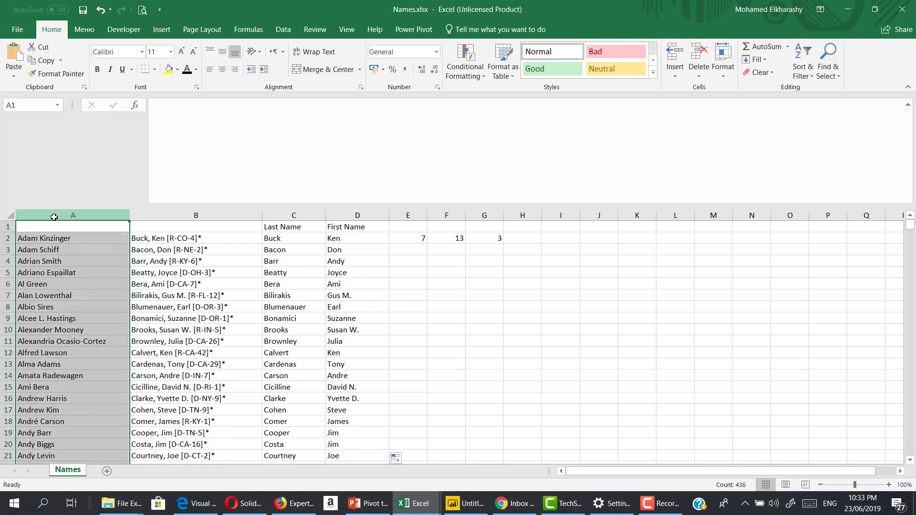
key("ctrl+f")
type("ceci")
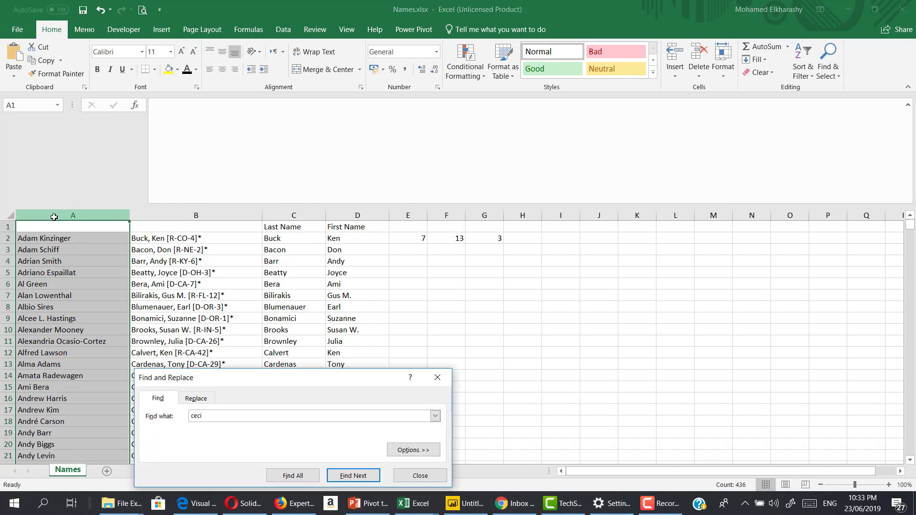
key("Return")
key("Return")
key("Return")
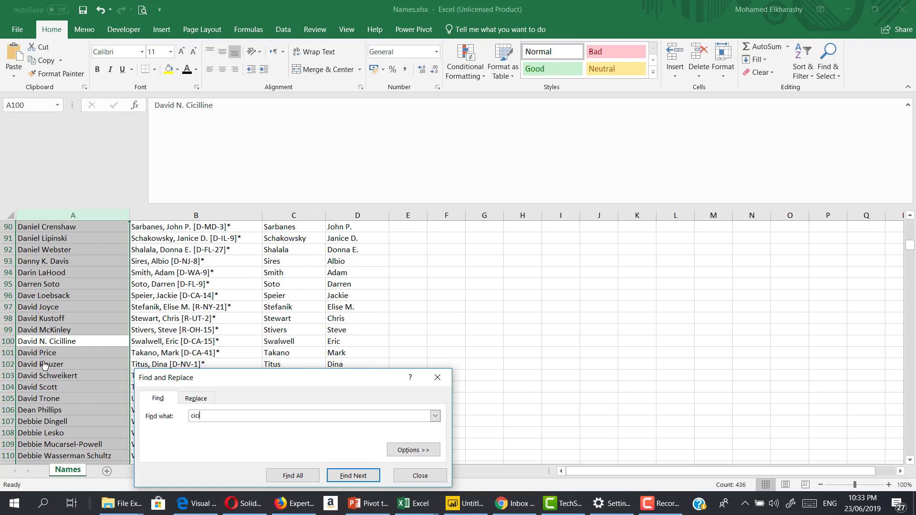
left_click(407, 476)
Clear the helper formulas by emptying columns E through L
left_click(403, 252)
key("Up")
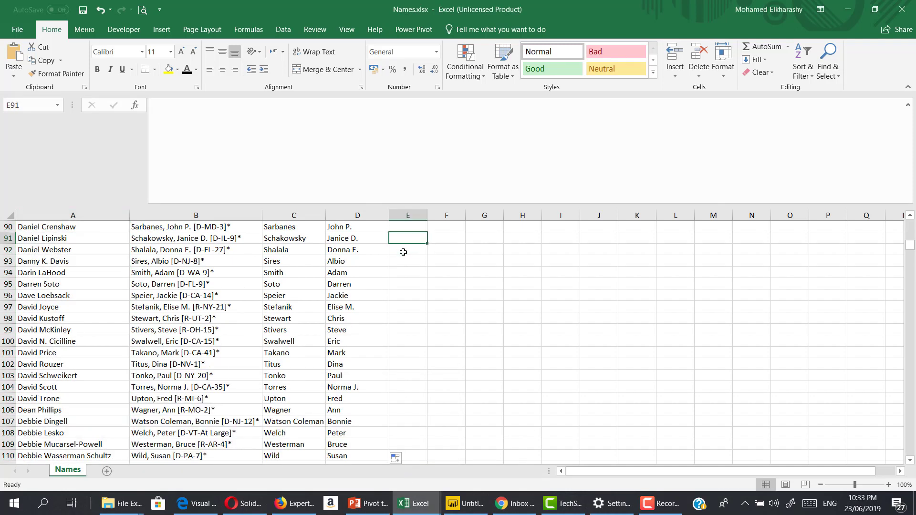
key("Up")
key("Up")
key("Up")
key("Up")
key("Up")
key("Up")
key("Up")
key("Up")
key("Up")
key("Up")
key("Up")
key("Up")
key("Up")
key("Up")
key("Up")
key("Up")
key("Up")
key("Up")
key("Up")
key("Up")
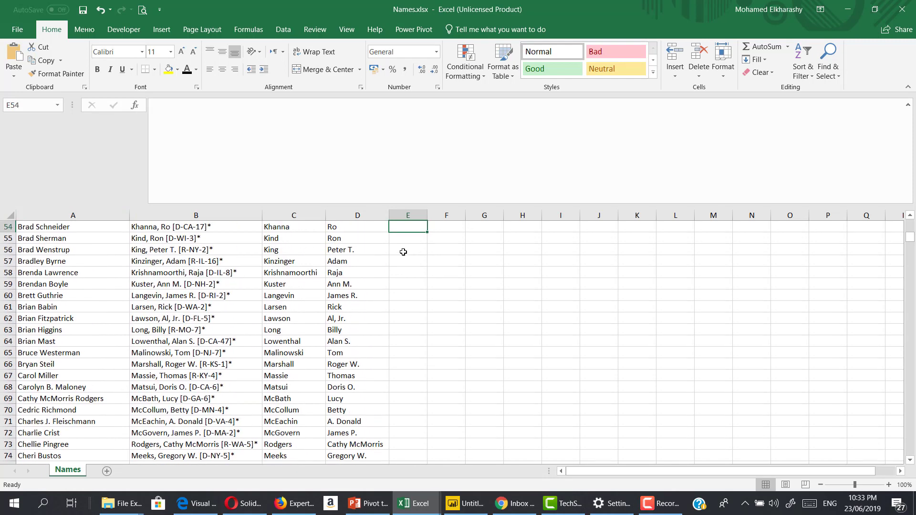
key("Up")
key("Up")
key("Up")
key("Up")
key("Up")
key("Up")
key("Up")
key("Up")
key("Up")
key("Up")
key("Up")
key("Up")
key("Up")
key("Up")
key("Up")
key("Up")
key("Up")
key("Up")
key("Up")
key("Up")
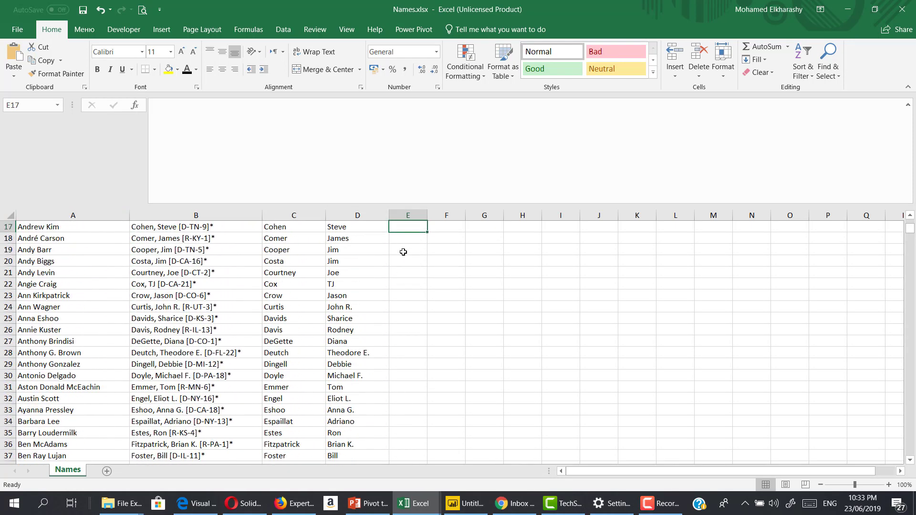
key("Up")
key("Up")
key("Up")
key("Up")
key("Up")
key("Up")
key("Up")
key("Up")
key("Up")
key("Up")
key("Up")
key("Up")
key("Up")
key("Up")
key("Up")
key("Up")
left_click(403, 234)
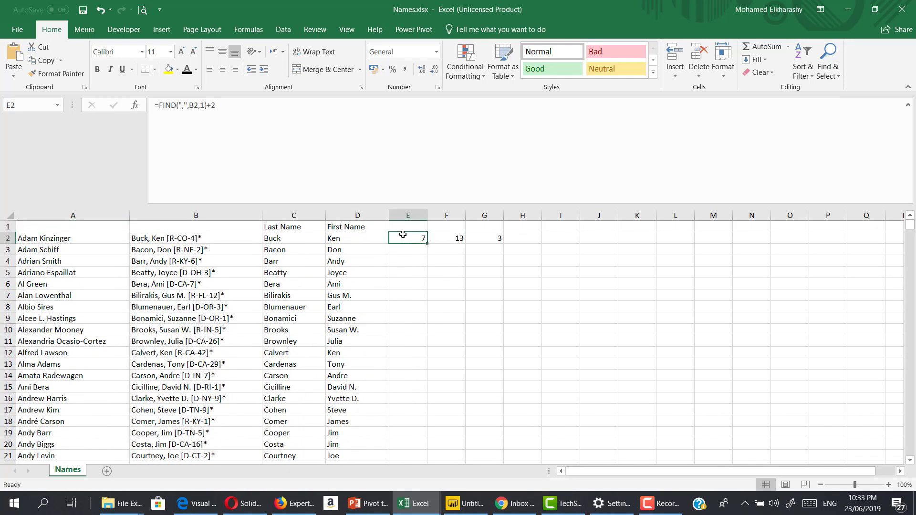
left_click_drag(408, 215, 687, 228)
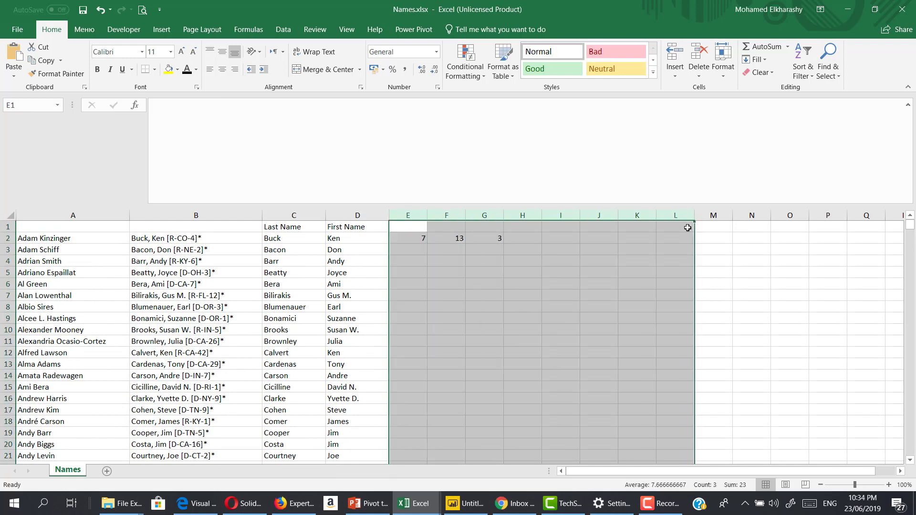
Enter =CONCATENATE(D2," ",C2) in E2 to join the first and last names with a space
left_click(406, 236)
type("=conc")
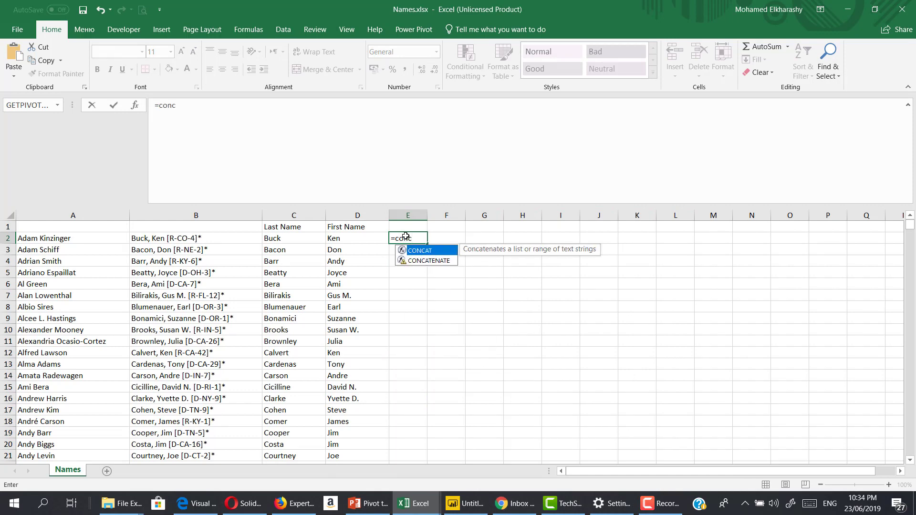
key("Down")
key("Tab")
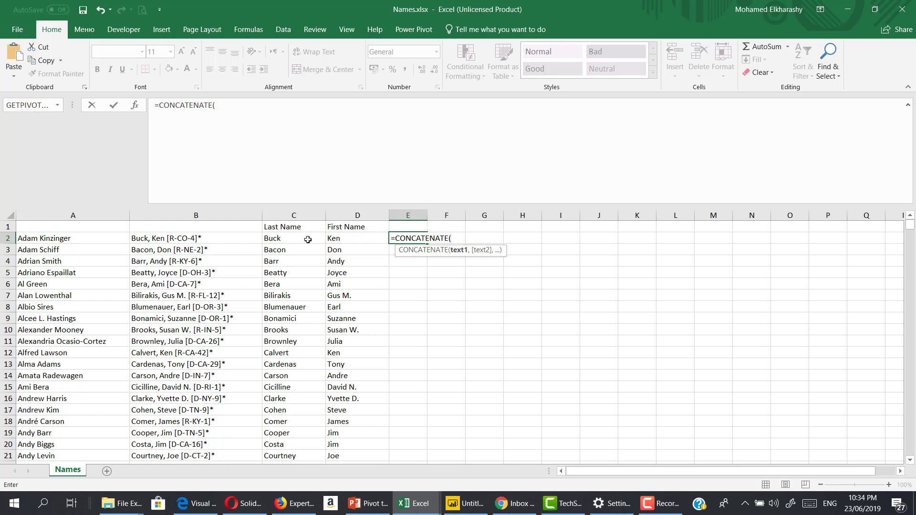
left_click(343, 238)
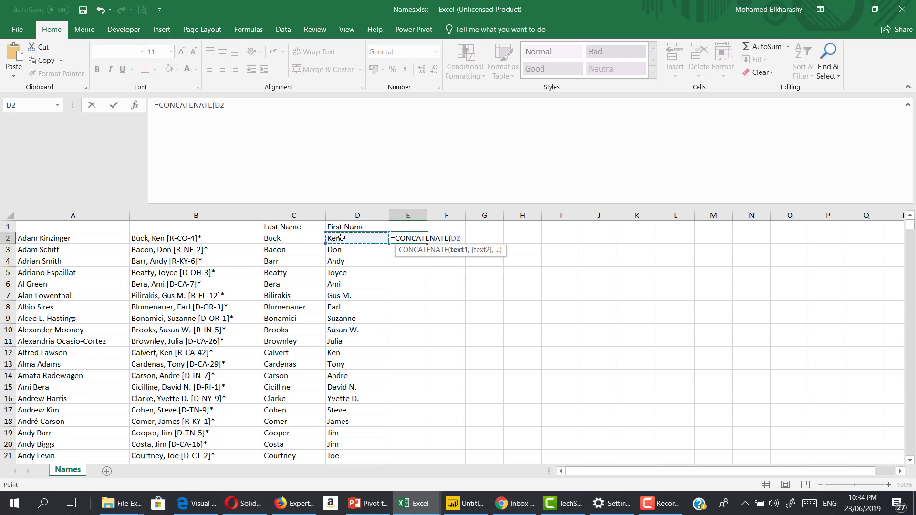
type(",")
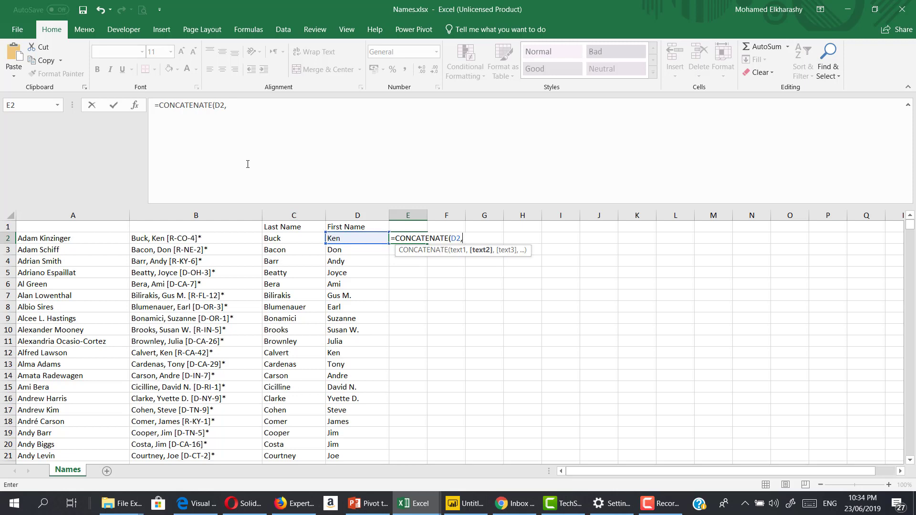
type("\" \",")
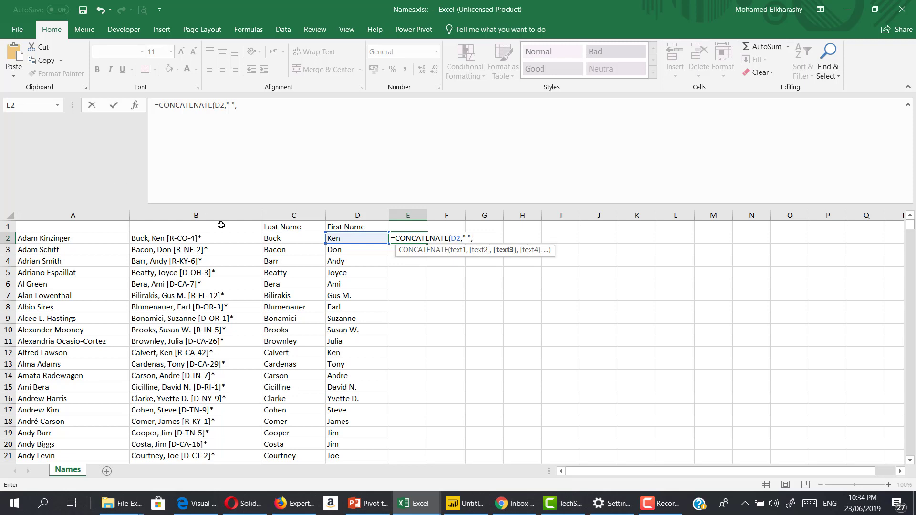
left_click(268, 237)
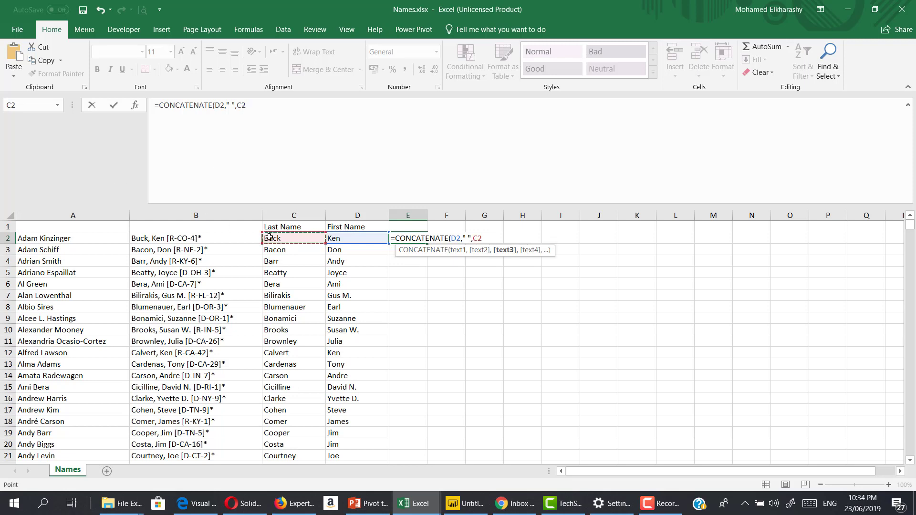
key("Return")
Fill E2's CONCATENATE formula down column E and autofit the column's width
left_click(412, 237)
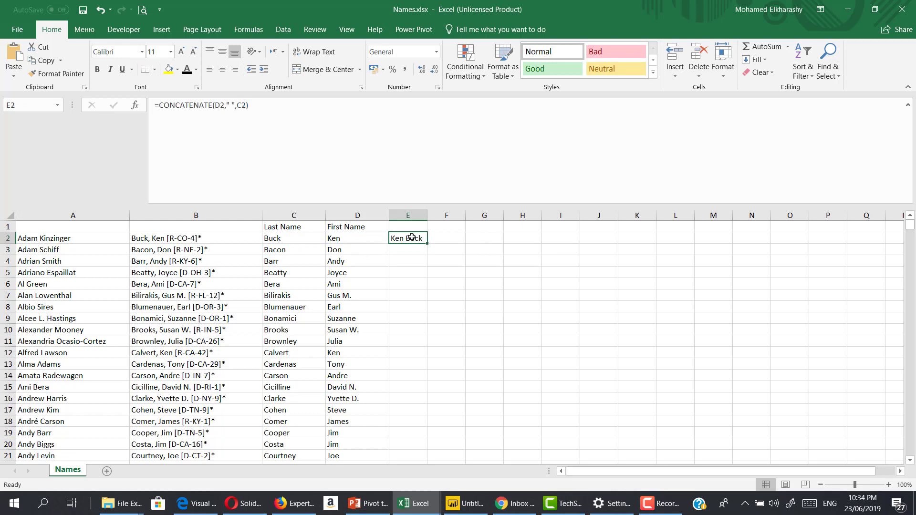
double_click(429, 244)
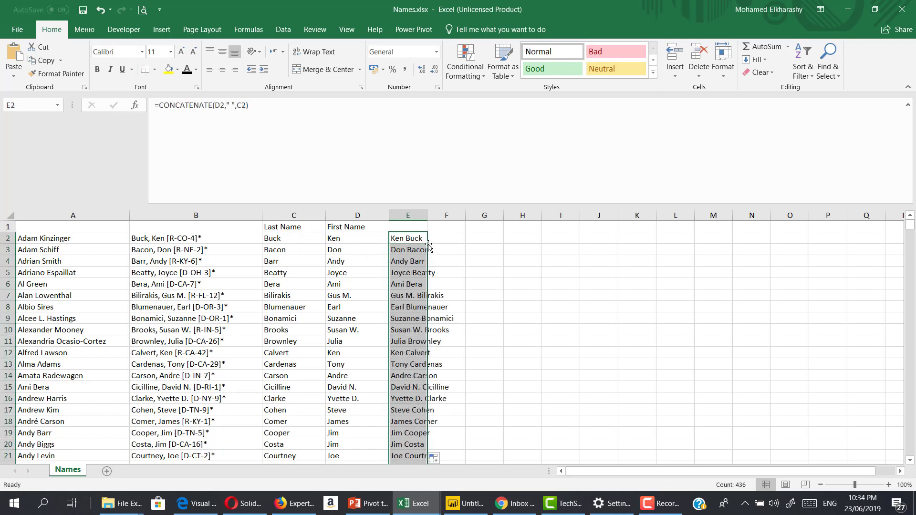
double_click(427, 215)
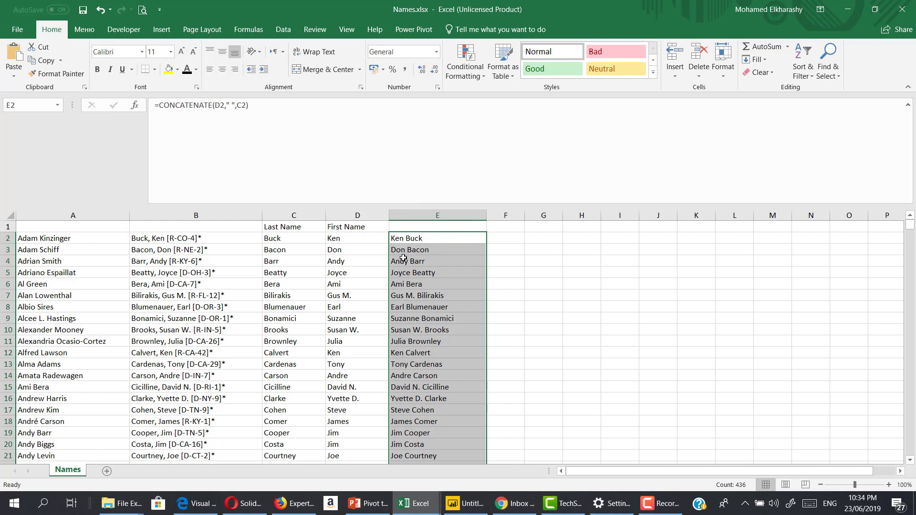
left_click(416, 241)
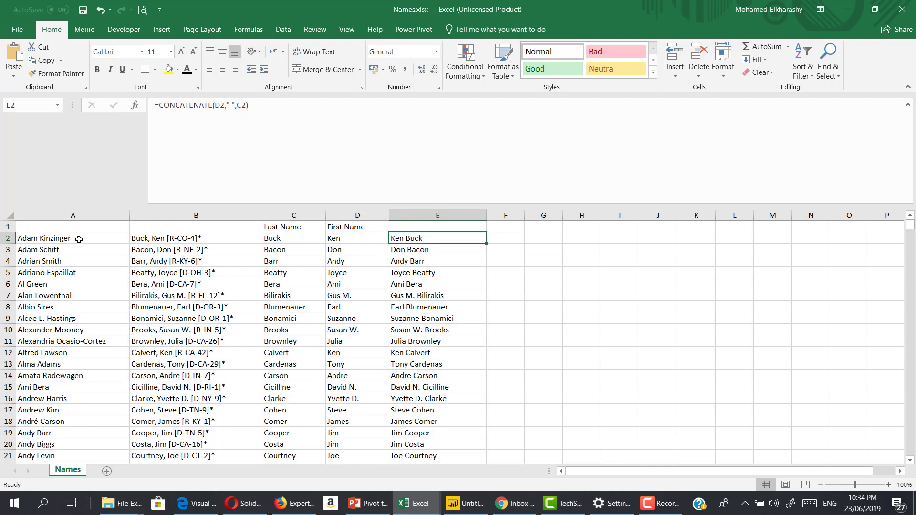
Search column A for the full name shown in E2, then return to cell A1
left_click(75, 218)
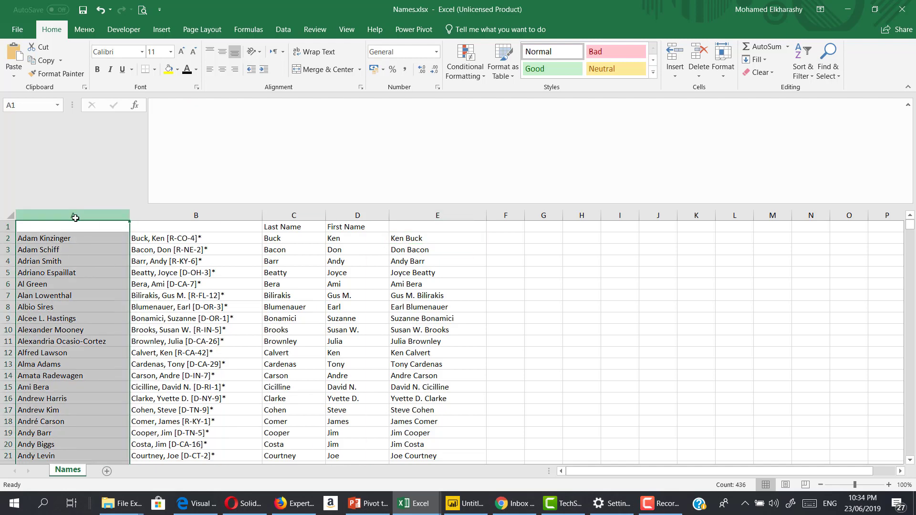
key("ctrl+f")
type("ken")
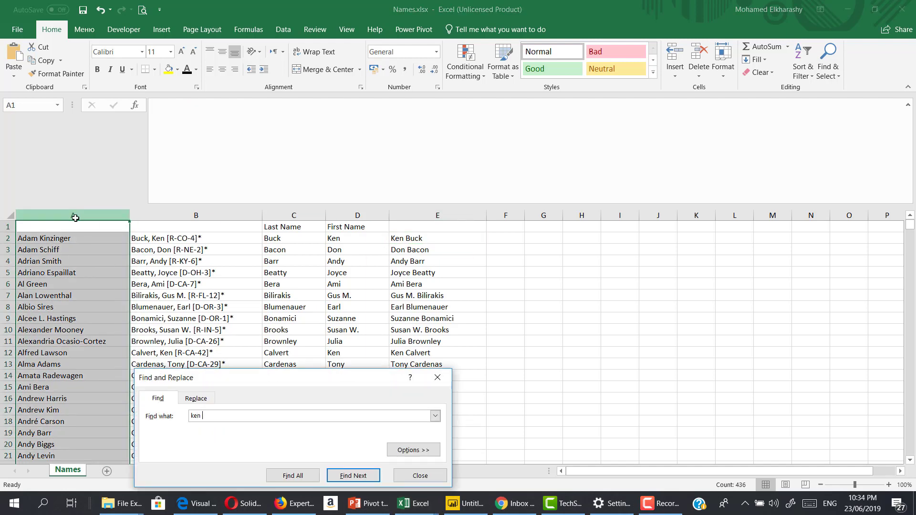
type(" buck")
key("Return")
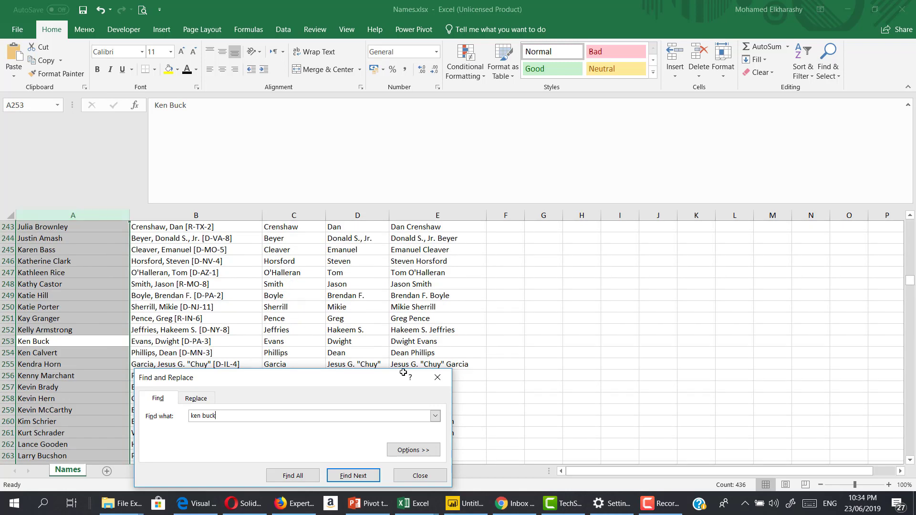
left_click(420, 475)
left_click(476, 334)
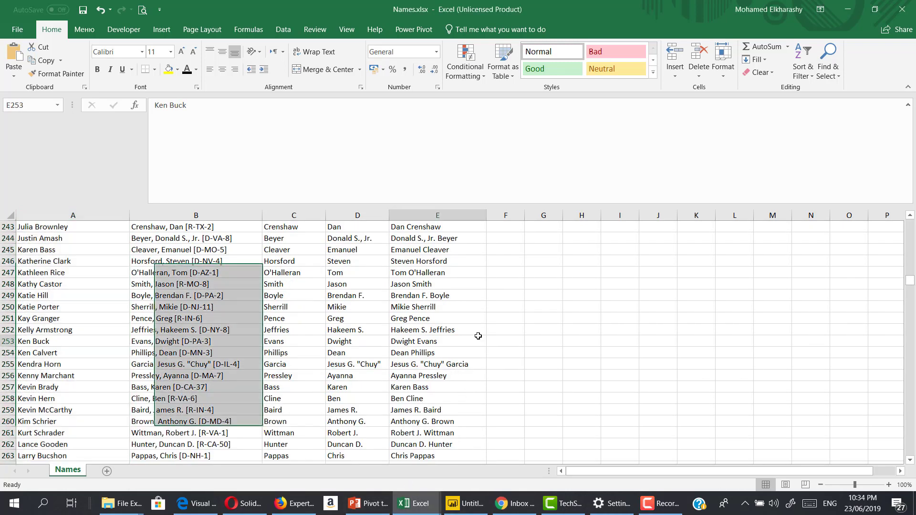
left_click(491, 332)
key("ctrl+Home")
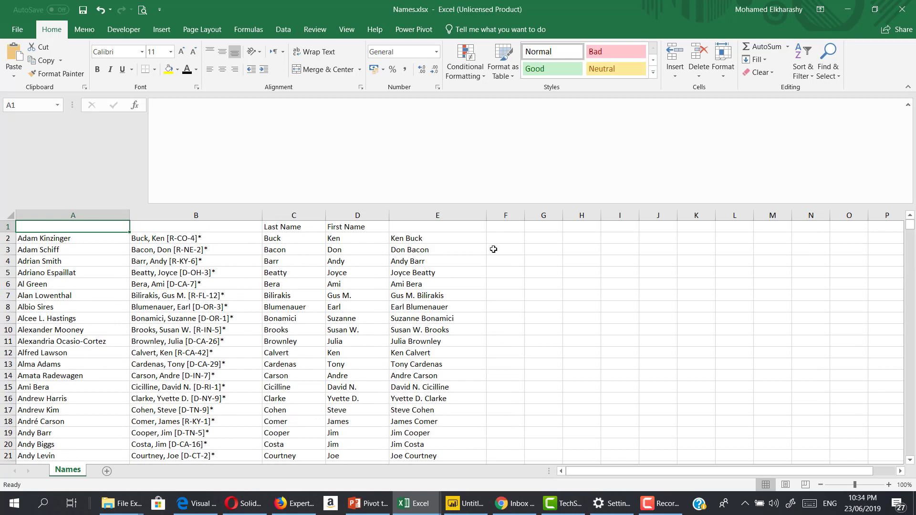
Examine the function arguments of E2's CONCATENATE formula and close them without changes
left_click(443, 239)
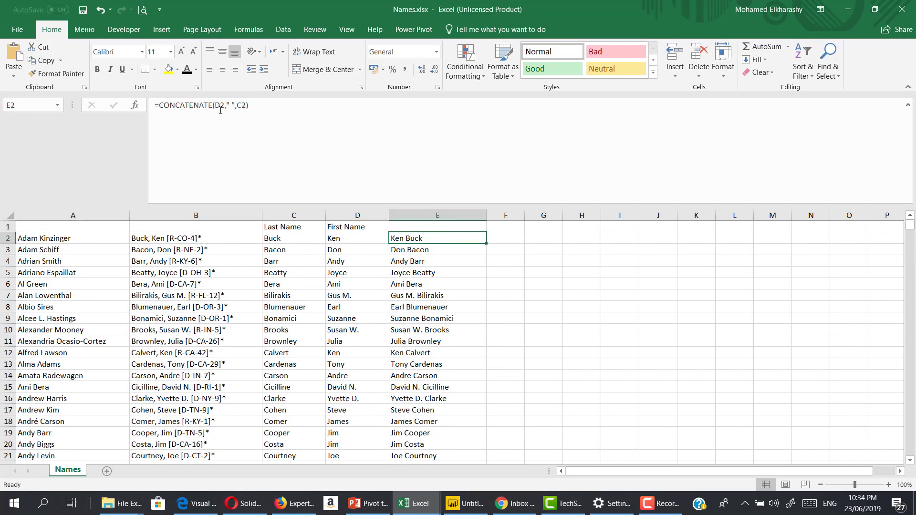
left_click(134, 105)
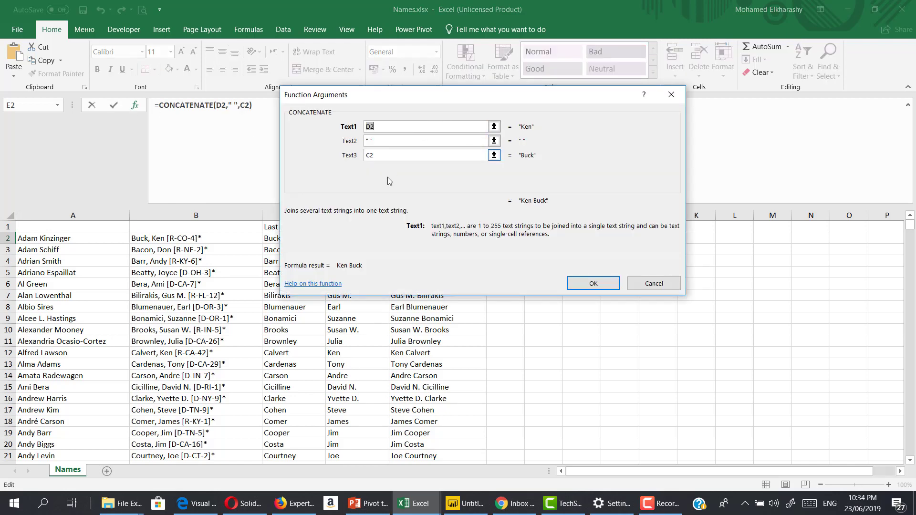
left_click_drag(390, 98, 579, 132)
key("Escape")
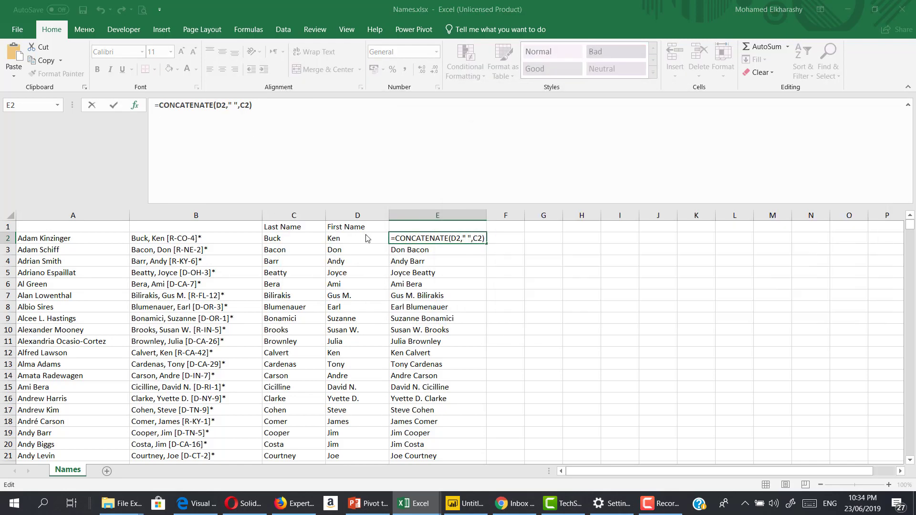
Replace the D2 reference in E2's CONCATENATE formula with the MID expression from D2, without its equals sign
key("Escape")
left_click(361, 239)
left_click_drag(387, 99, 159, 113)
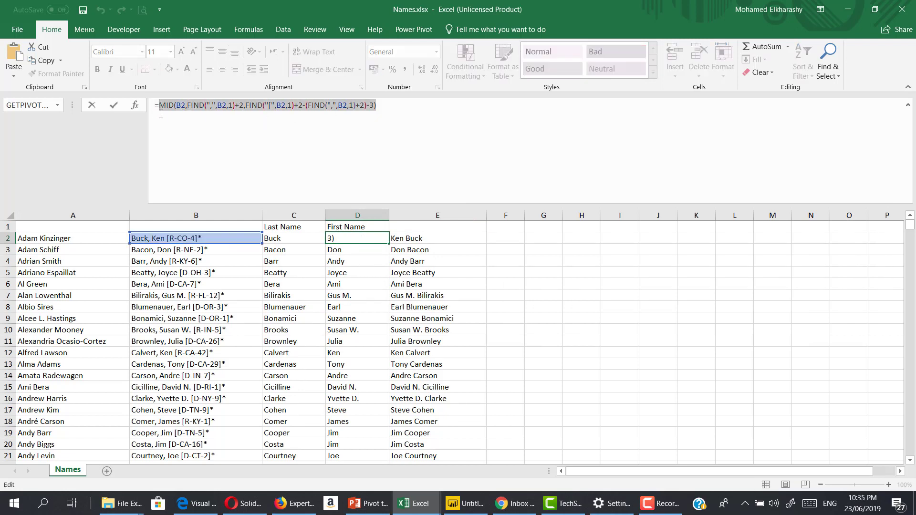
key("Escape")
left_click(418, 238)
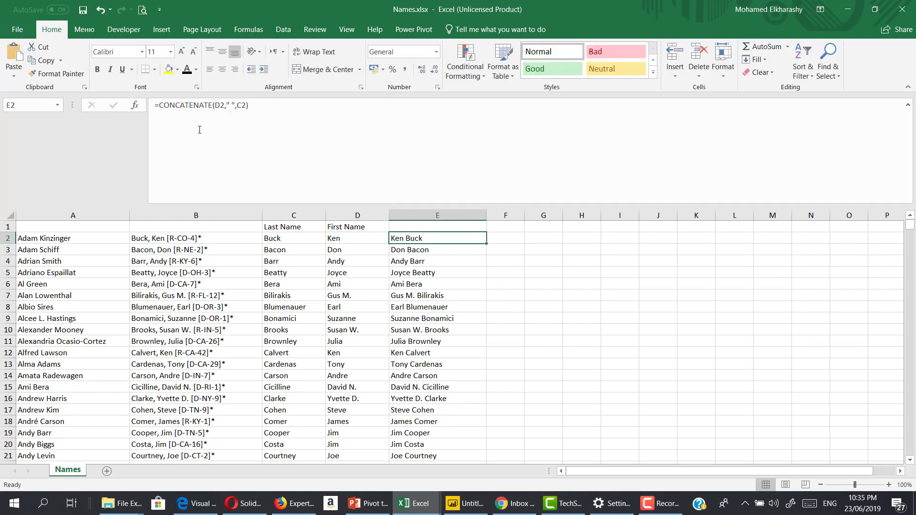
left_click_drag(223, 105, 216, 104)
key("ctrl+v")
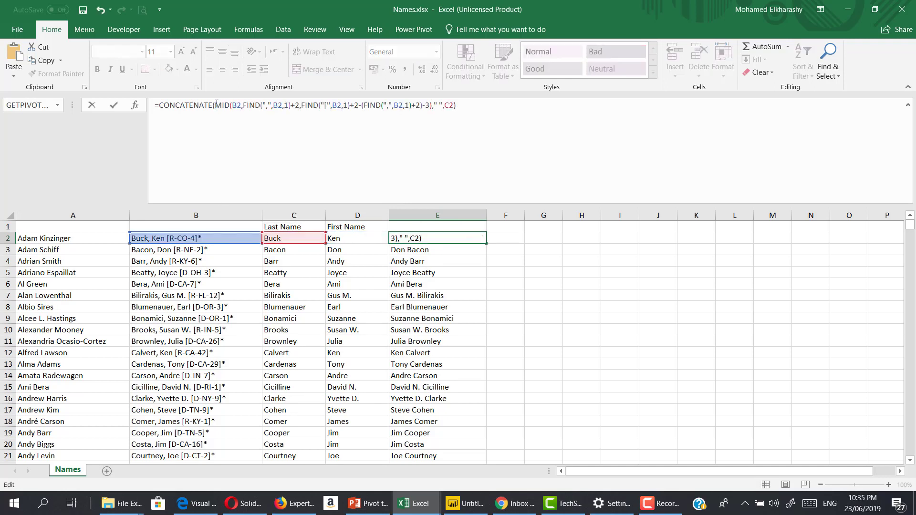
key("Return")
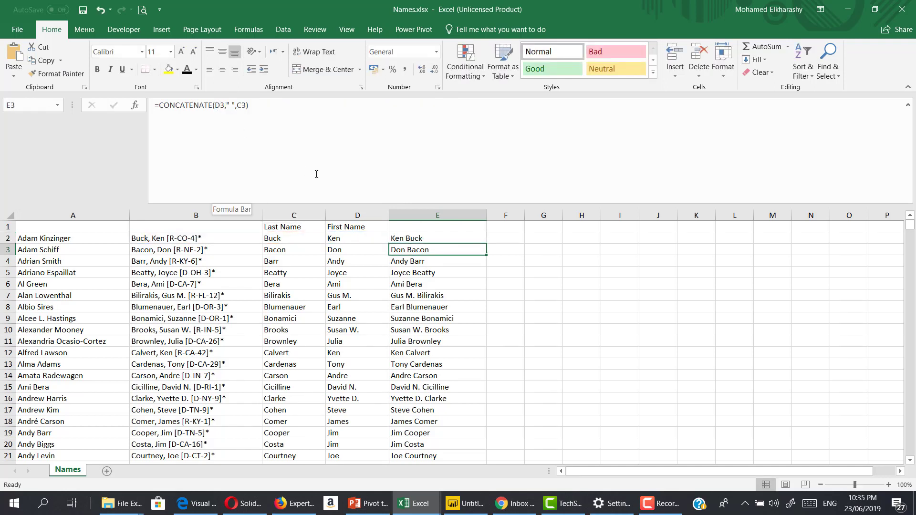
Replace the C2 reference in E2's CONCATENATE formula with C2's expression LEFT(B2,FIND(",",B2,1)-1)
left_click(290, 240)
left_click_drag(248, 105, 159, 105)
key("ctrl+c")
key("Escape")
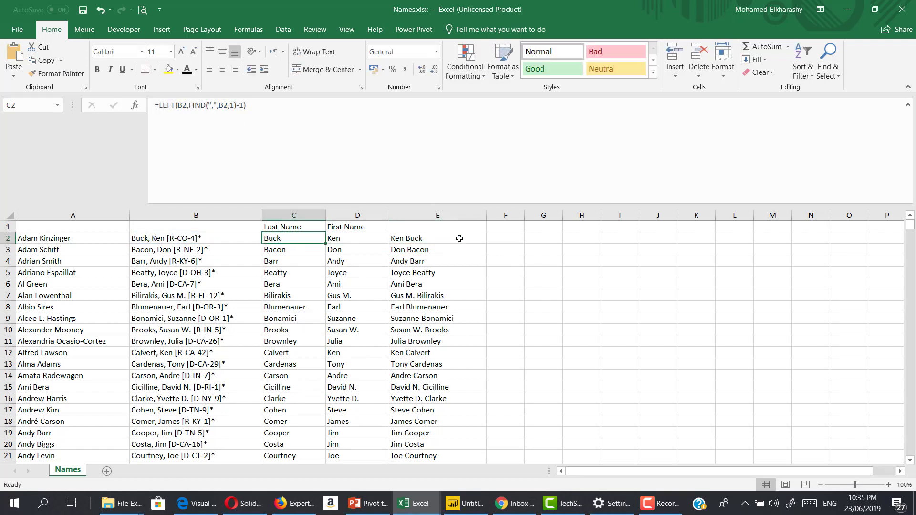
left_click(457, 239)
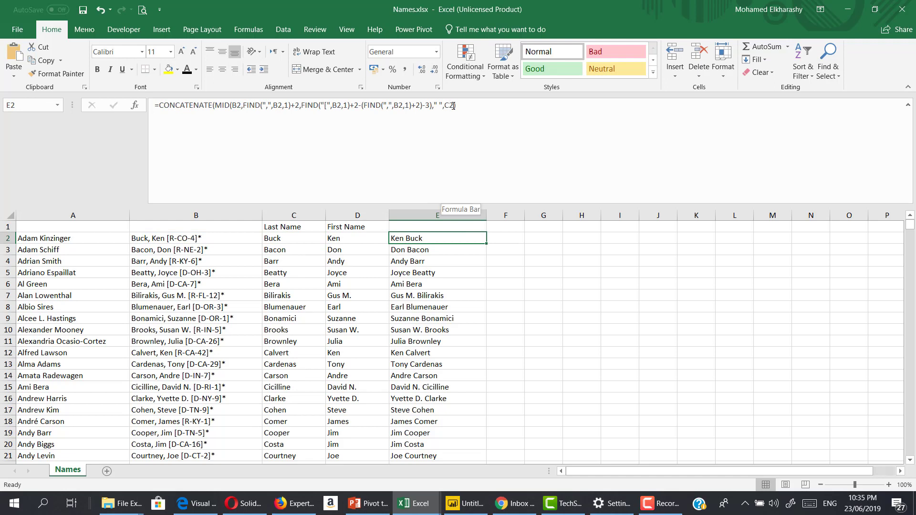
left_click_drag(454, 105, 446, 107)
key("ctrl+v")
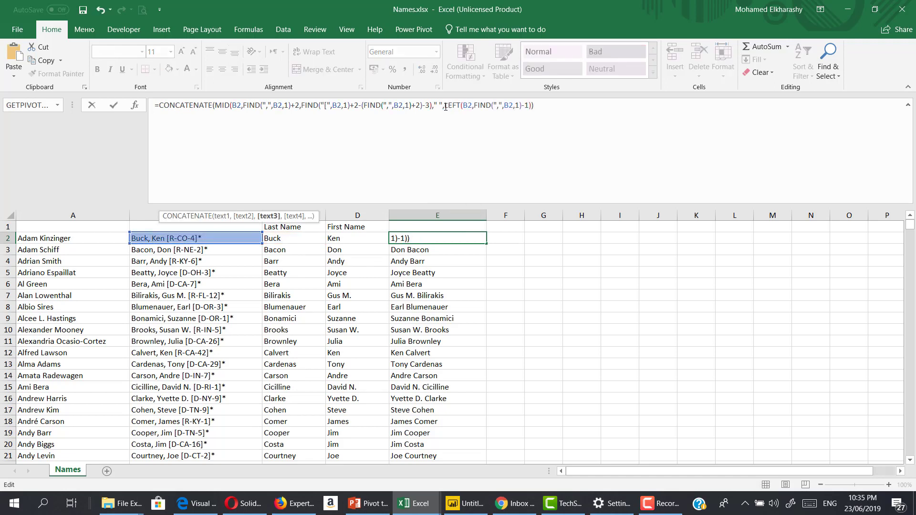
key("Return")
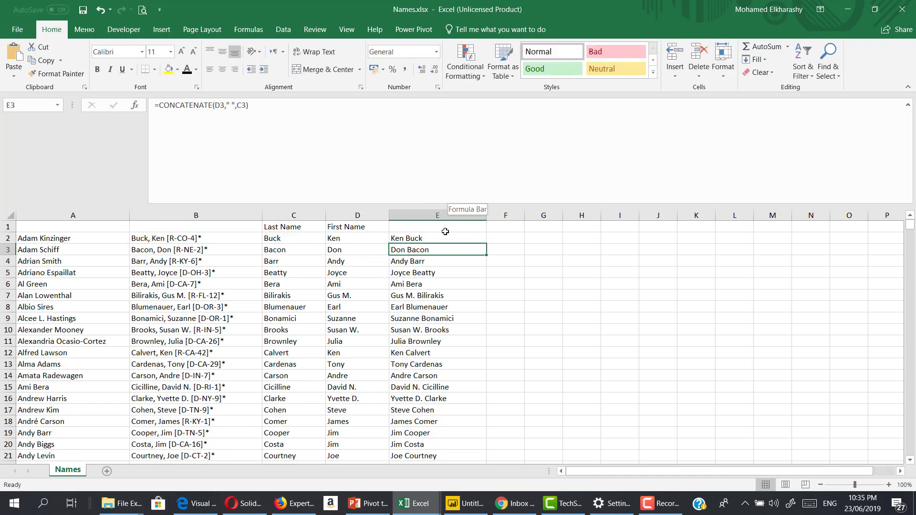
Fill E2's nested CONCATENATE formula down column E
left_click(461, 239)
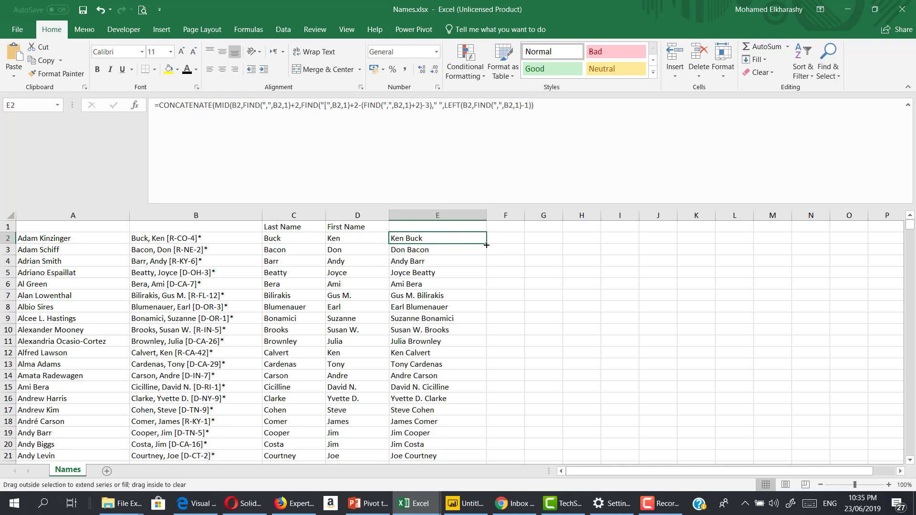
double_click(486, 244)
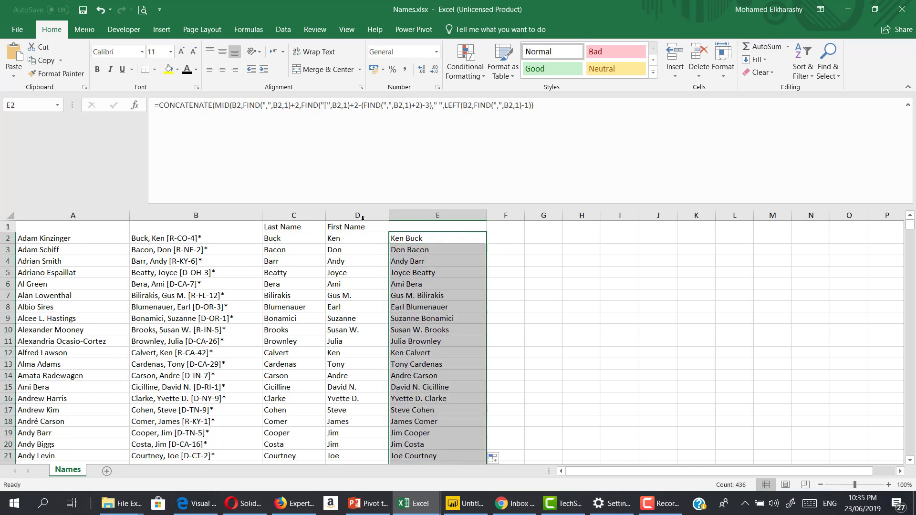
left_click_drag(363, 216, 296, 215)
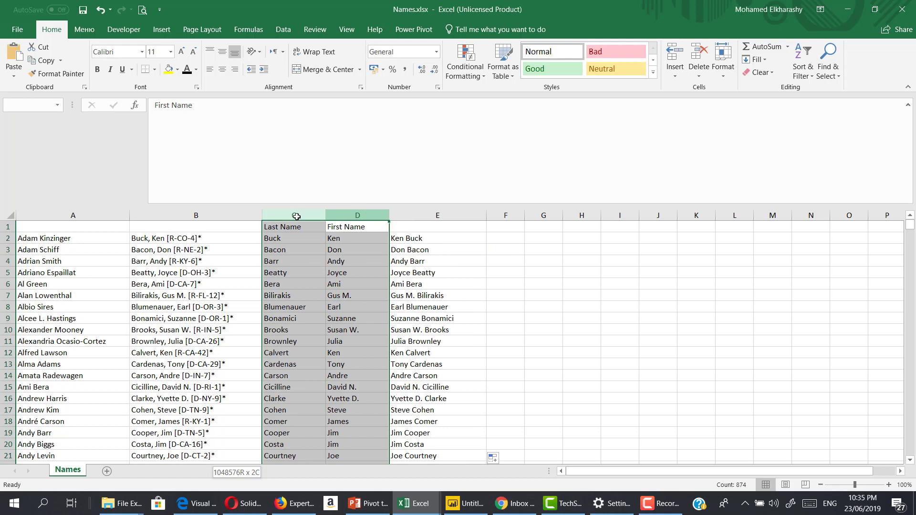
left_click(413, 235)
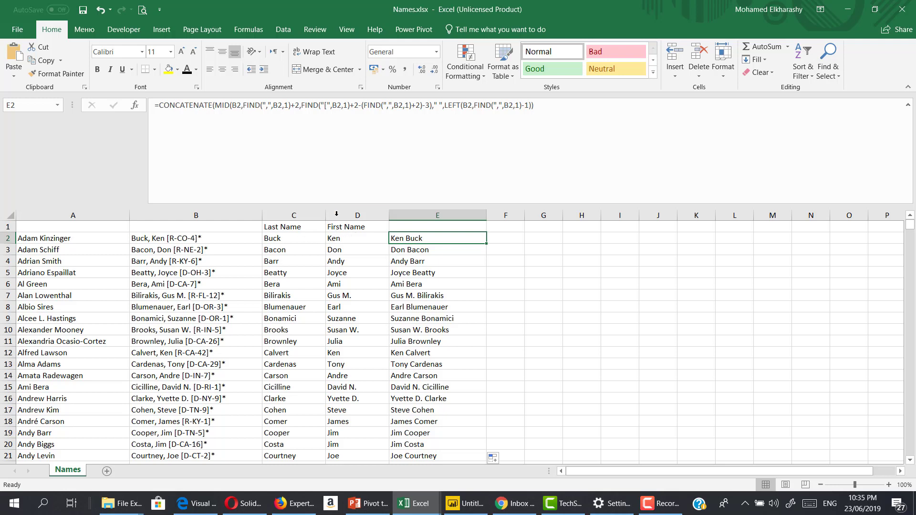
Delete the Last Name and First Name helper columns C and D, then check the full-name formula in C2
left_click_drag(346, 216, 308, 214)
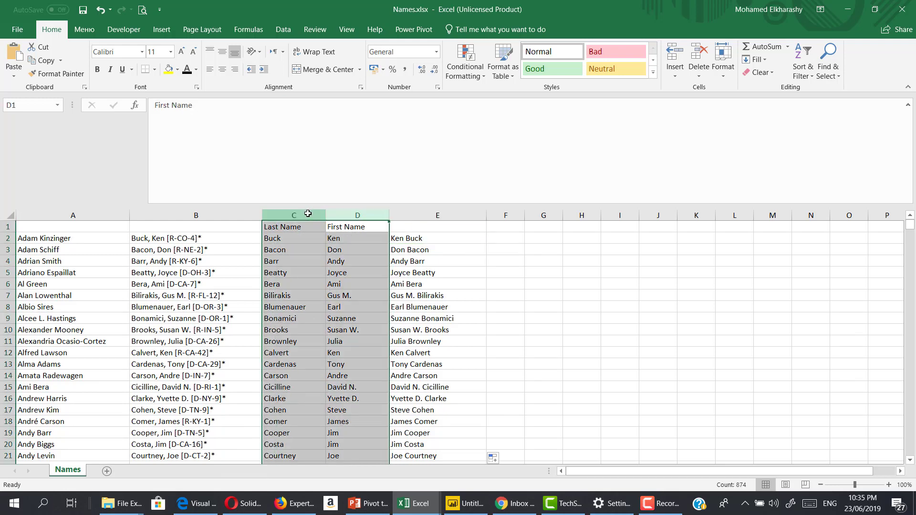
key("ctrl+minus")
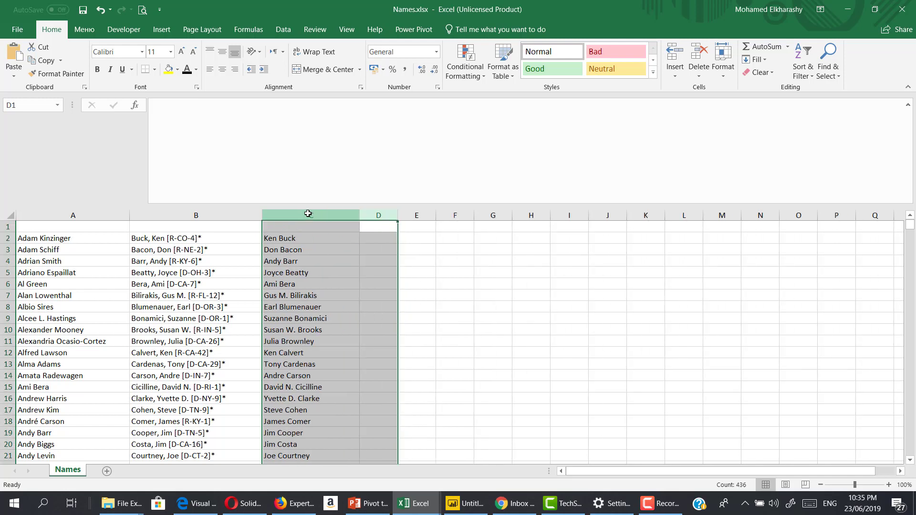
left_click(304, 228)
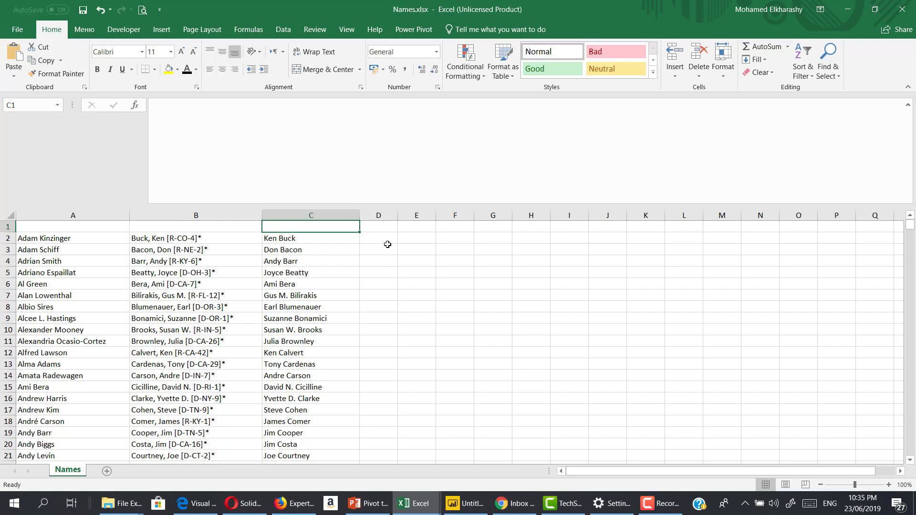
left_click(298, 239)
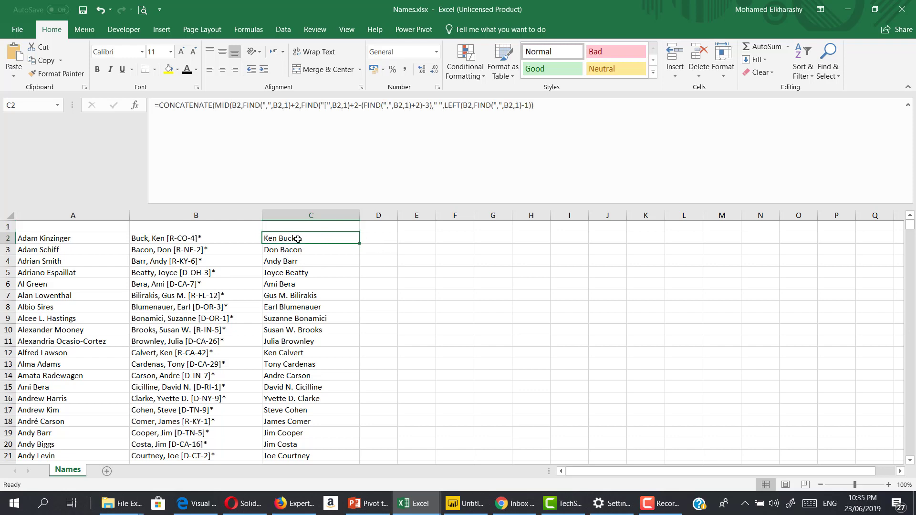
Enter =COUNTIF(C:C,A2) in D2 to count how often column A's name occurs in column C
left_click(226, 236)
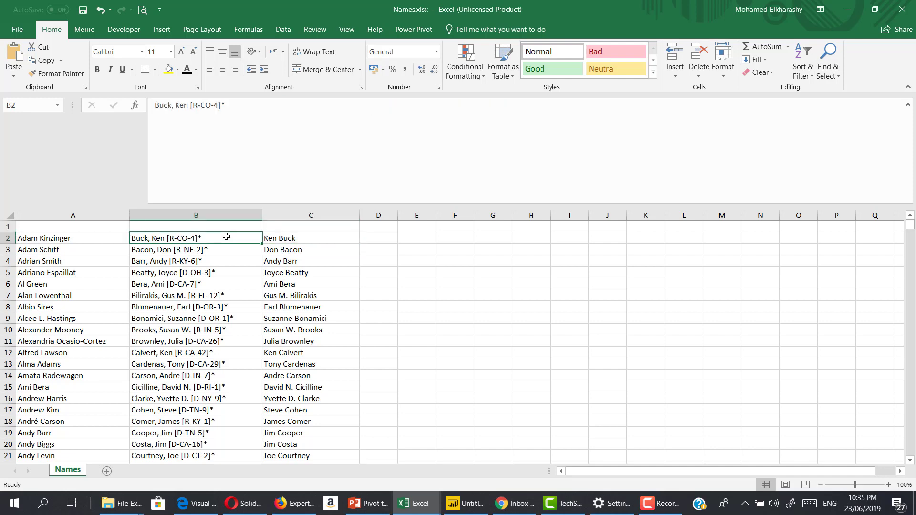
key("Left")
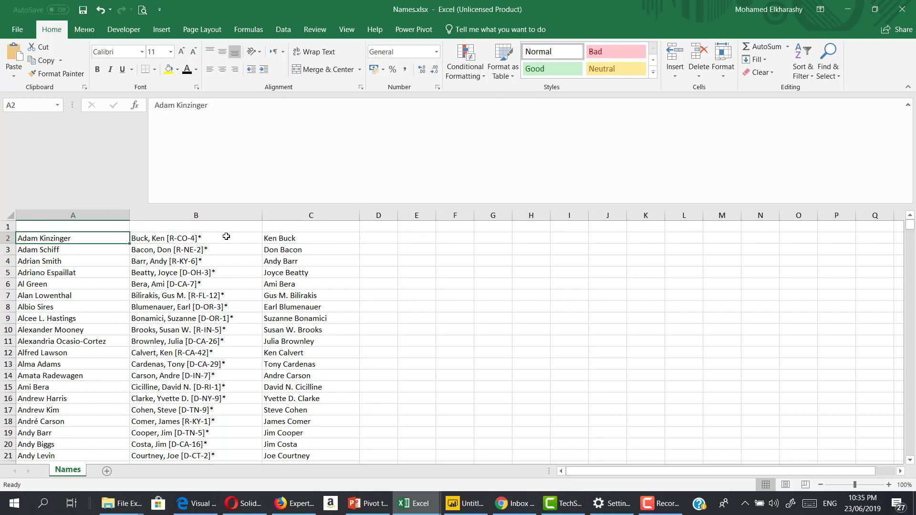
key("Right")
key("Right")
key("Right")
key("Right")
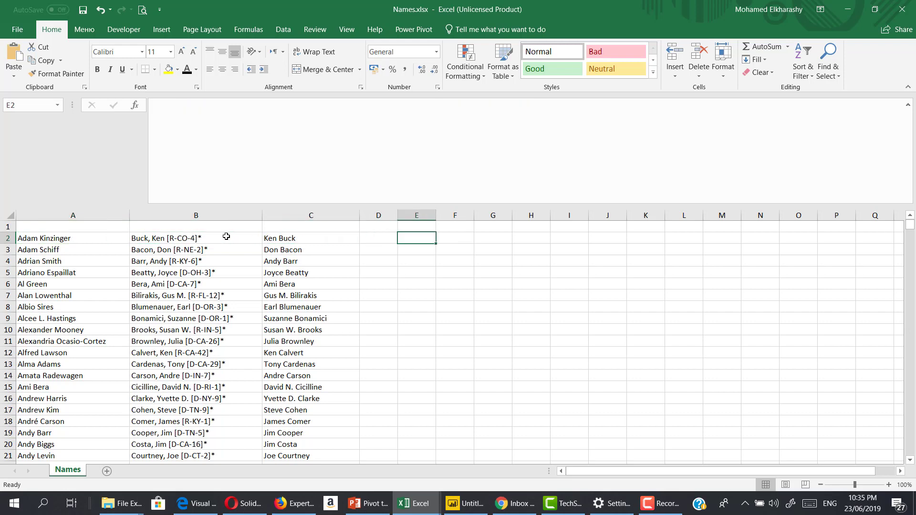
key("Left")
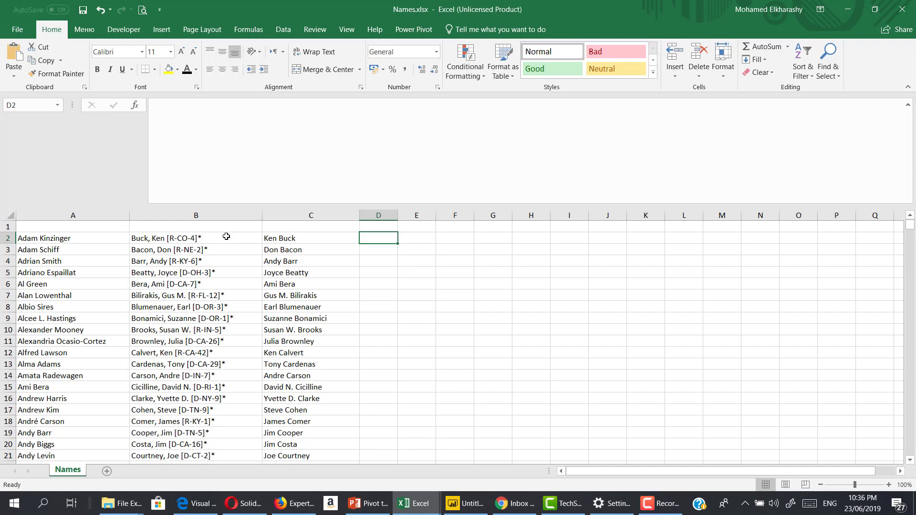
type("=")
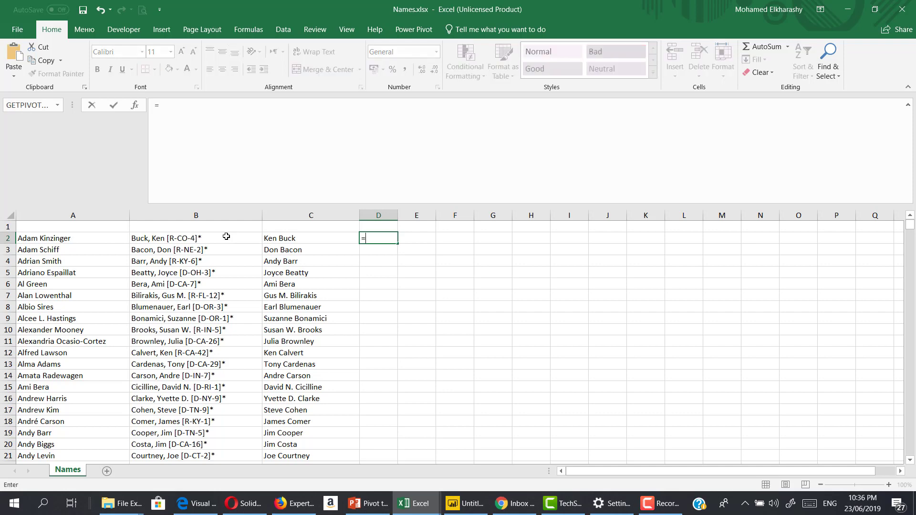
type("count")
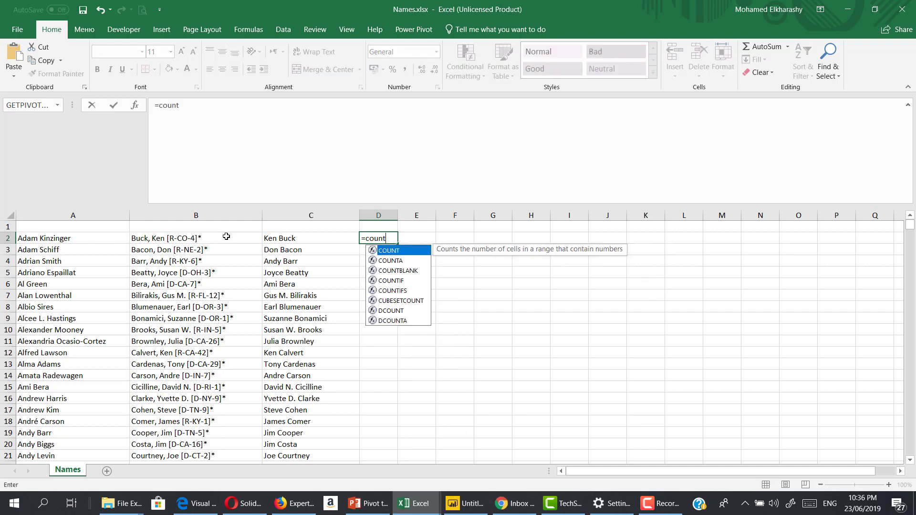
type("if(")
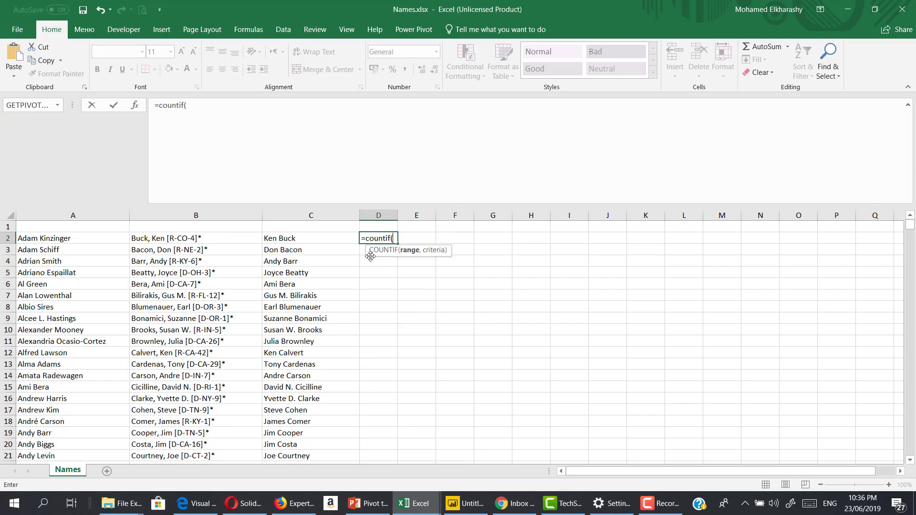
left_click(289, 214)
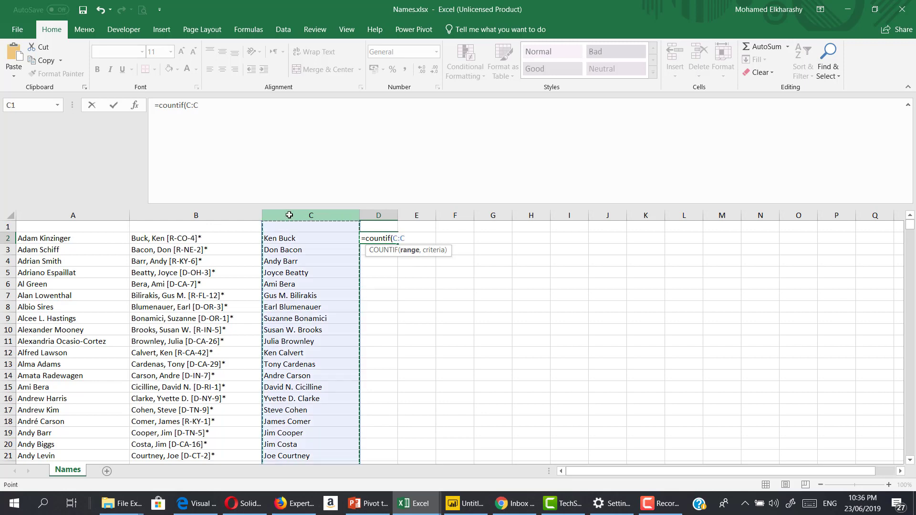
type(",")
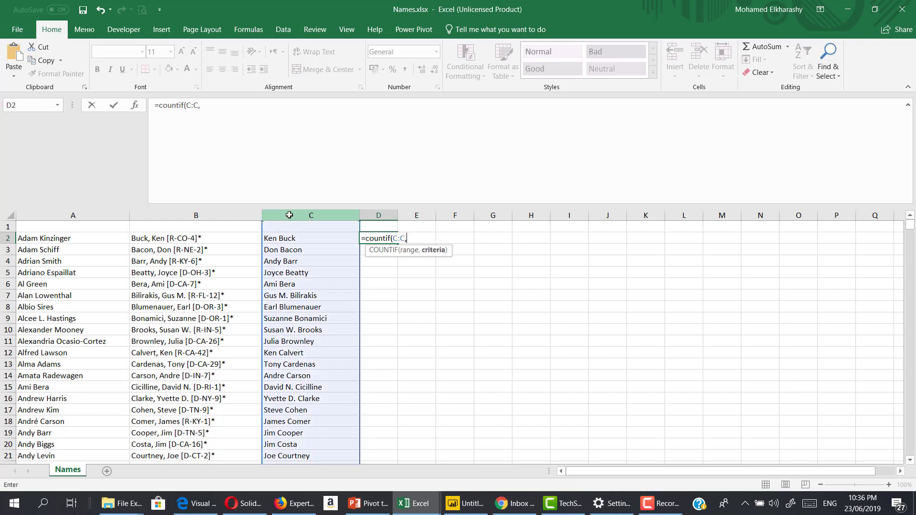
left_click(96, 240)
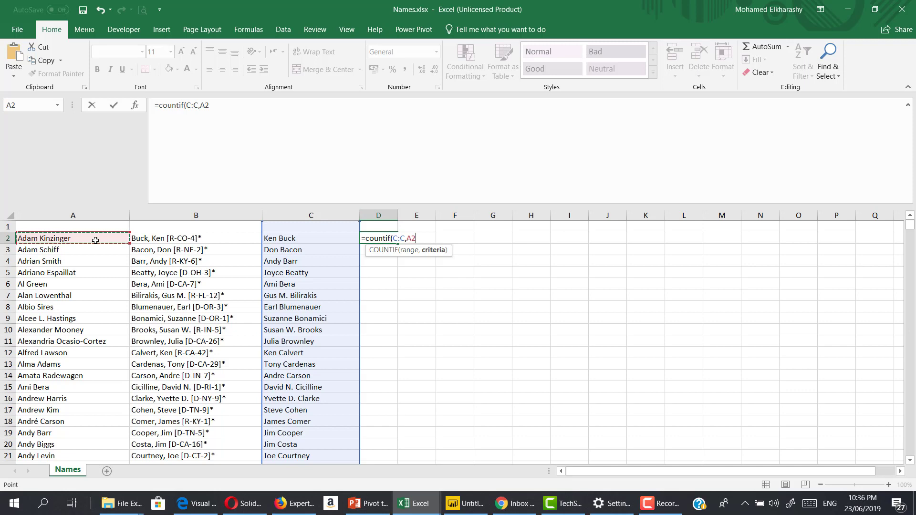
key("ctrl+Return")
key("Return")
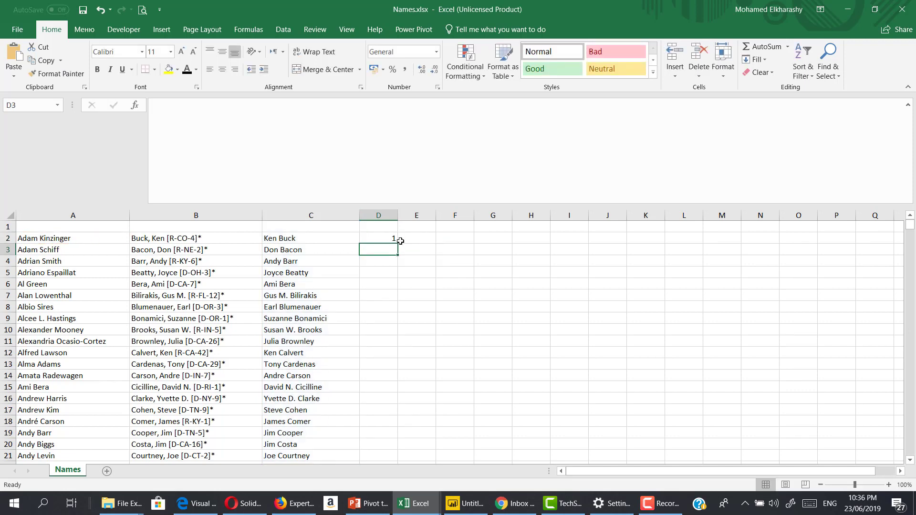
Fill D2's COUNTIF formula down column D alongside the names
left_click(396, 238)
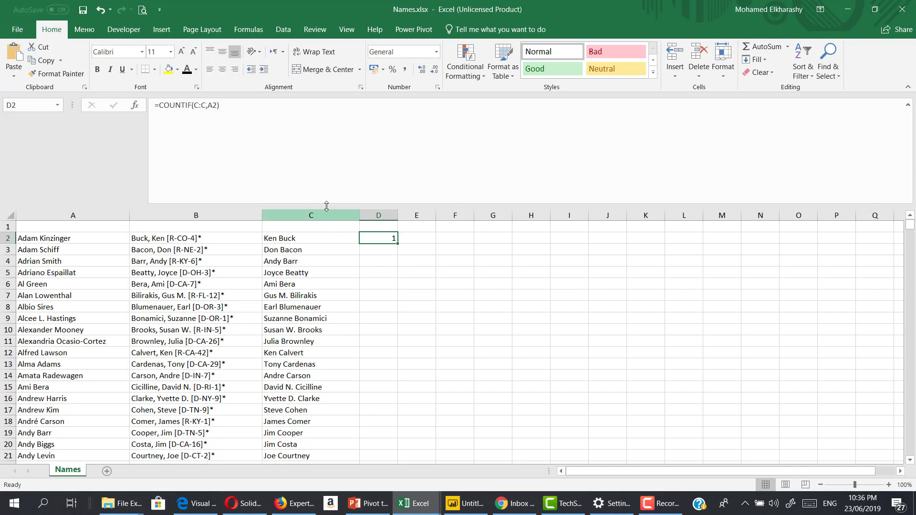
left_click(306, 215)
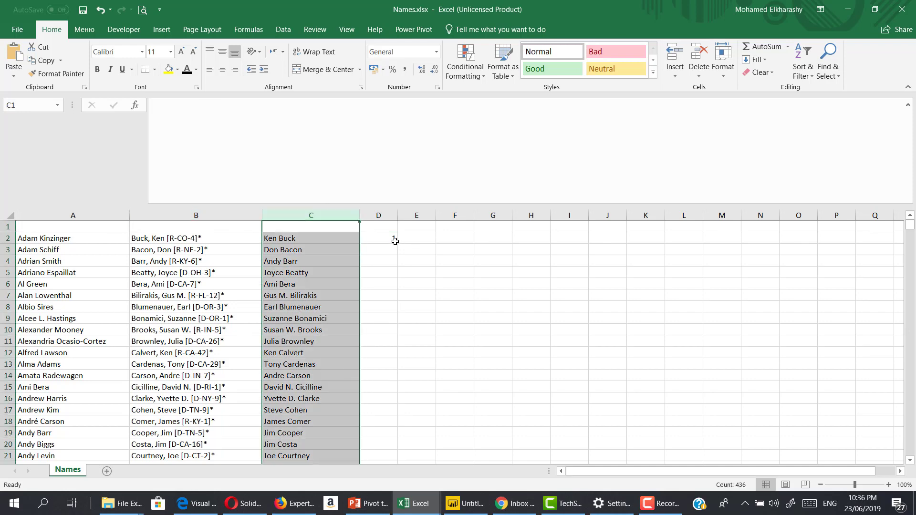
left_click(394, 239)
double_click(397, 243)
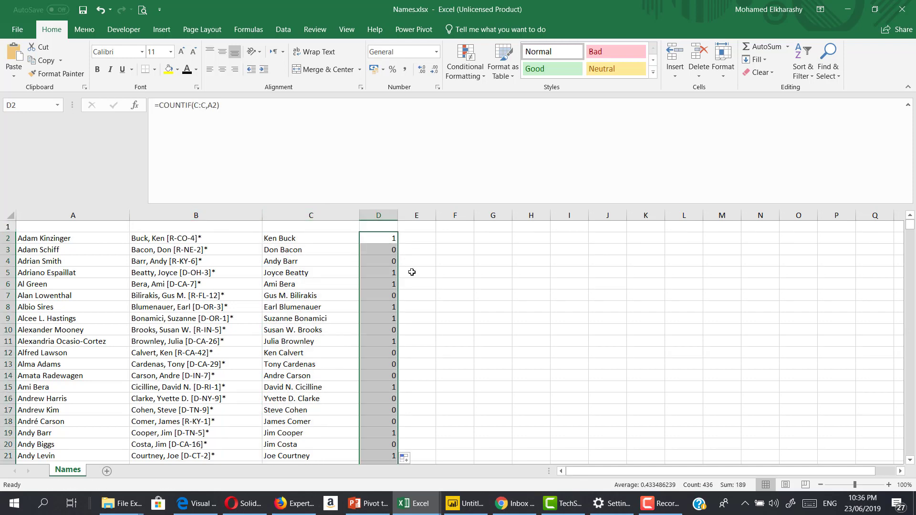
Examine the COUNTIF results down column D to see which column A names have a match in column C
left_click(382, 295)
key("Down")
key("Down")
key("Down")
key("Down")
key("Down")
key("Down")
key("Down")
key("Down")
key("Down")
key("Down")
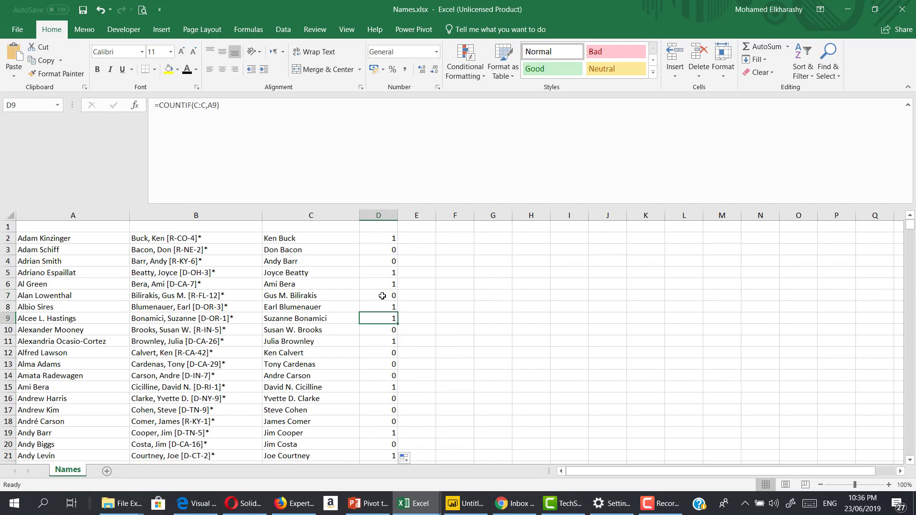
key("Down")
key("Down")
key("Down")
key("Down")
key("Down")
key("Down")
key("Down")
key("Down")
key("Down")
key("Down")
key("Down")
key("Down")
key("Down")
key("Down")
key("Down")
key("Down")
key("Down")
key("Down")
key("Down")
key("Down")
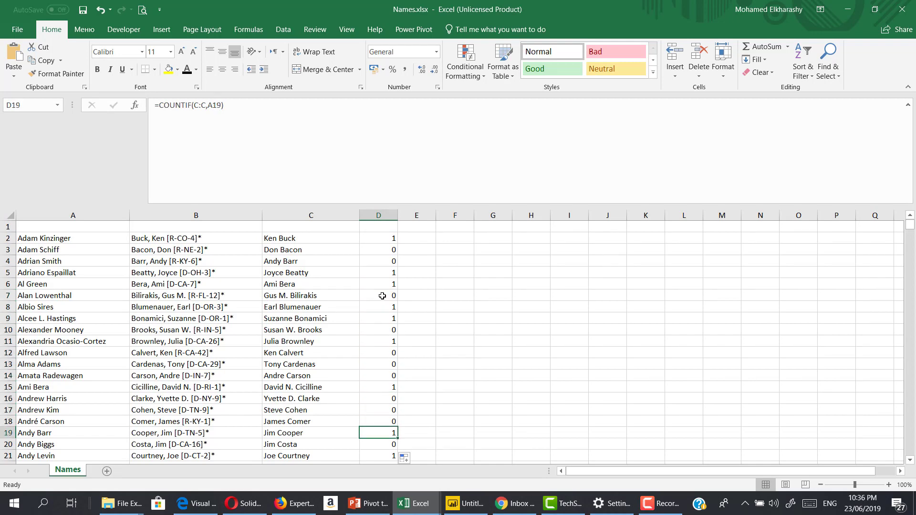
key("Down")
key("Down")
key("Down")
key("Down")
key("Down")
key("Down")
key("Down")
key("Down")
key("Down")
key("Down")
key("Down")
key("Down")
key("Down")
key("Down")
key("Down")
key("Down")
key("Down")
key("Down")
key("Down")
key("Down")
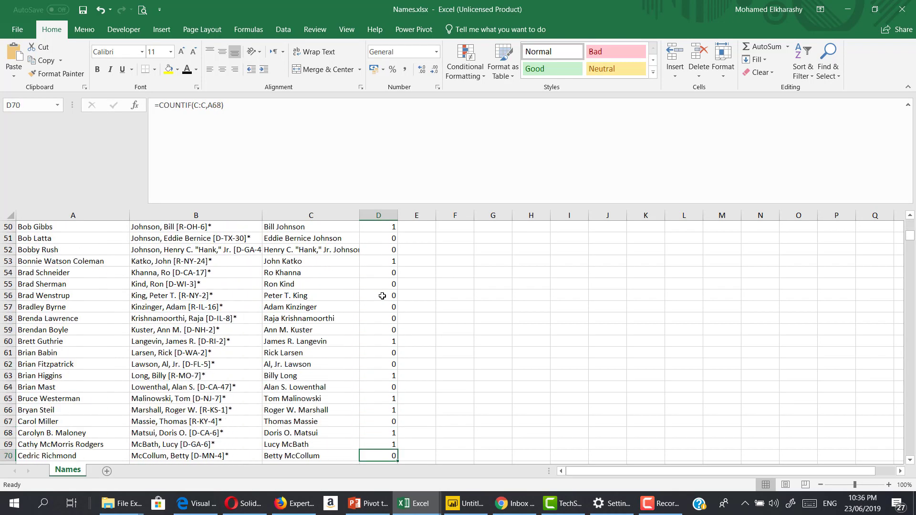
key("Down")
key("Down")
key("Down")
key("Down")
key("Down")
key("Down")
key("Down")
key("Down")
key("Down")
key("Down")
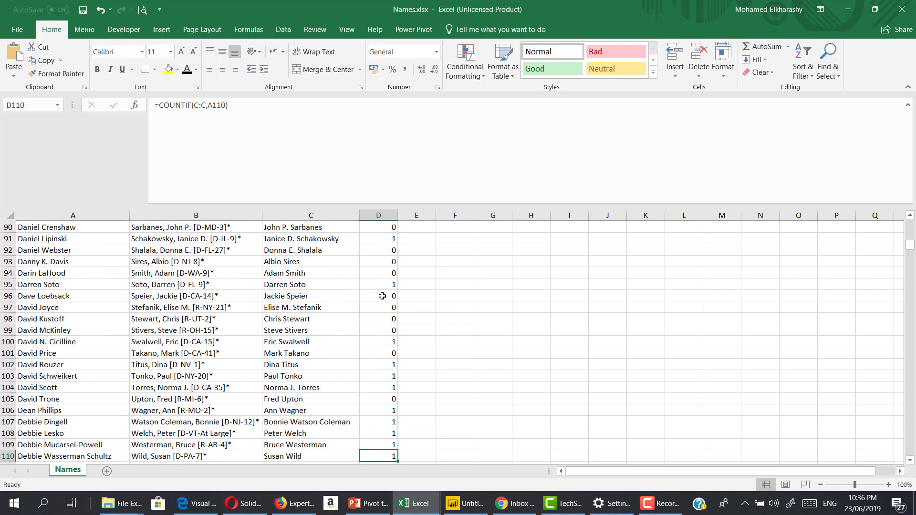
key("Down")
key("Down")
key("Down")
key("Down")
key("Down")
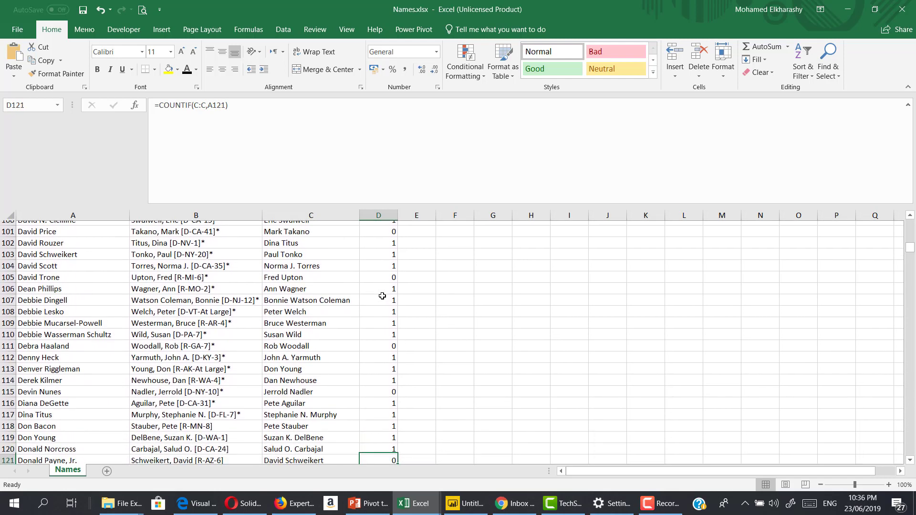
Wrap D2's formula in an IF function, with COUNTIF(C:C,A2) as the start of its logical test
key("ctrl+Home")
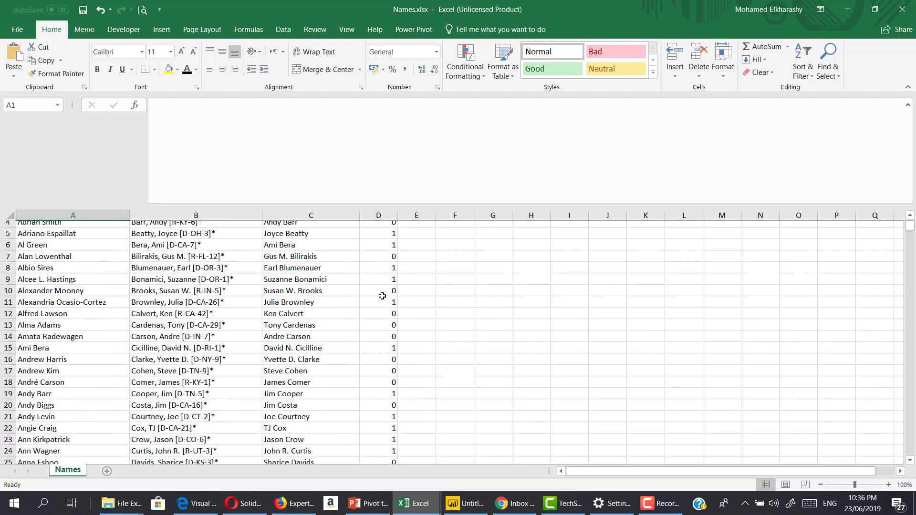
left_click(379, 231)
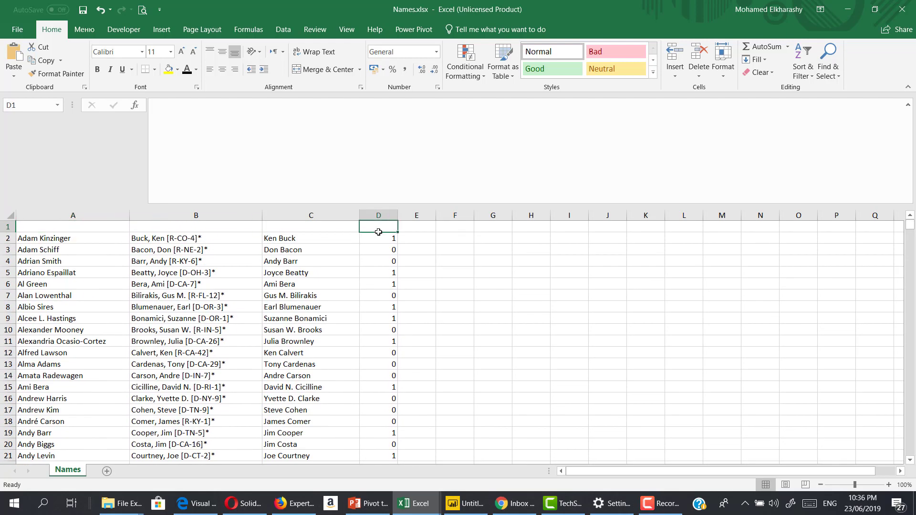
left_click(377, 236)
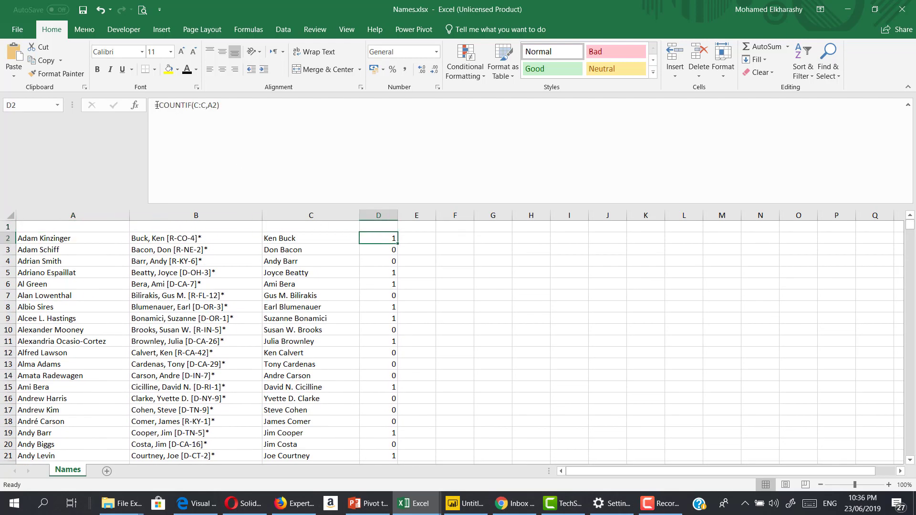
left_click_drag(162, 106, 293, 121)
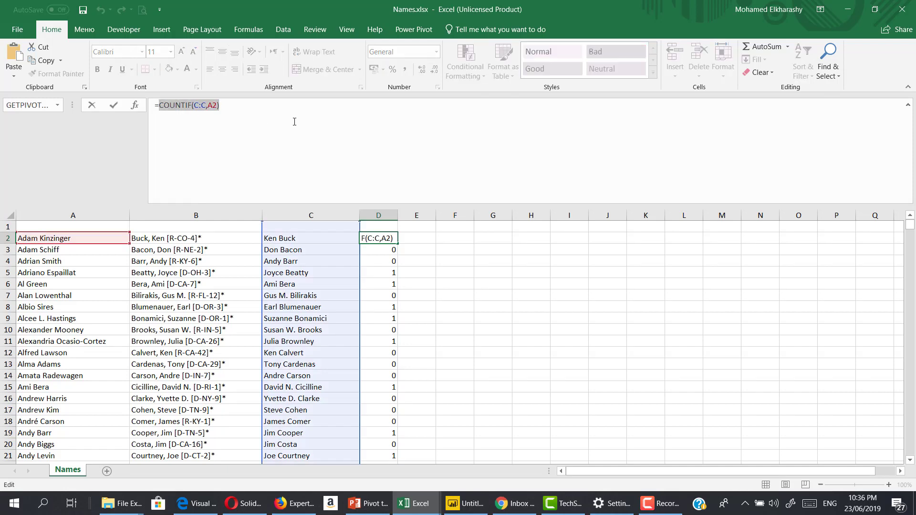
key("ctrl+x")
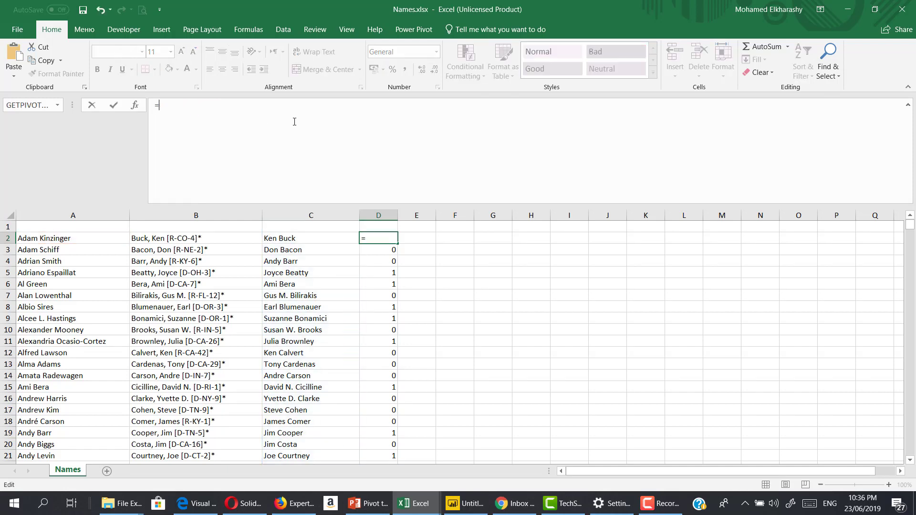
type("if")
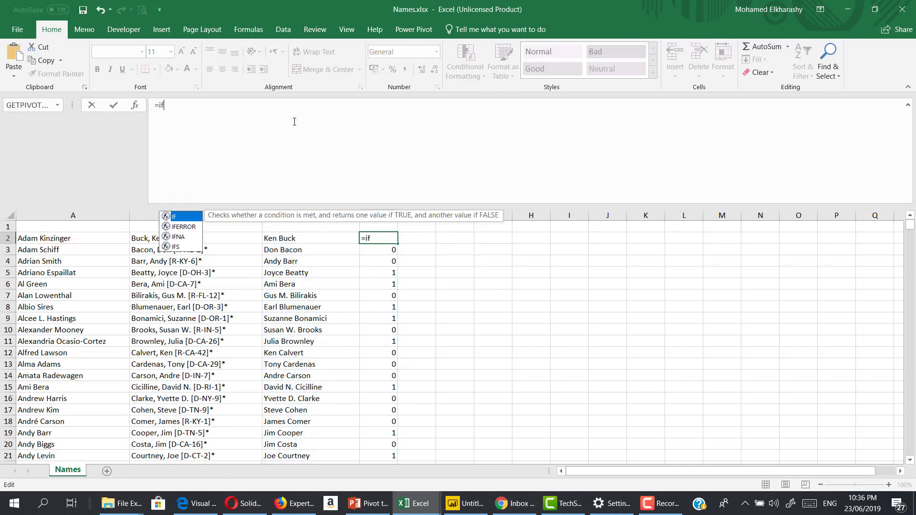
type("(")
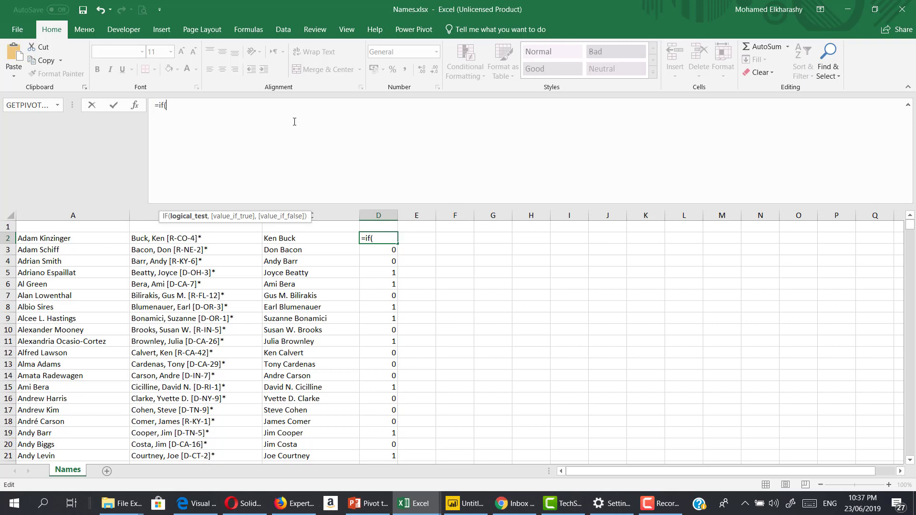
type("COUNTIF(C:C,A2)")
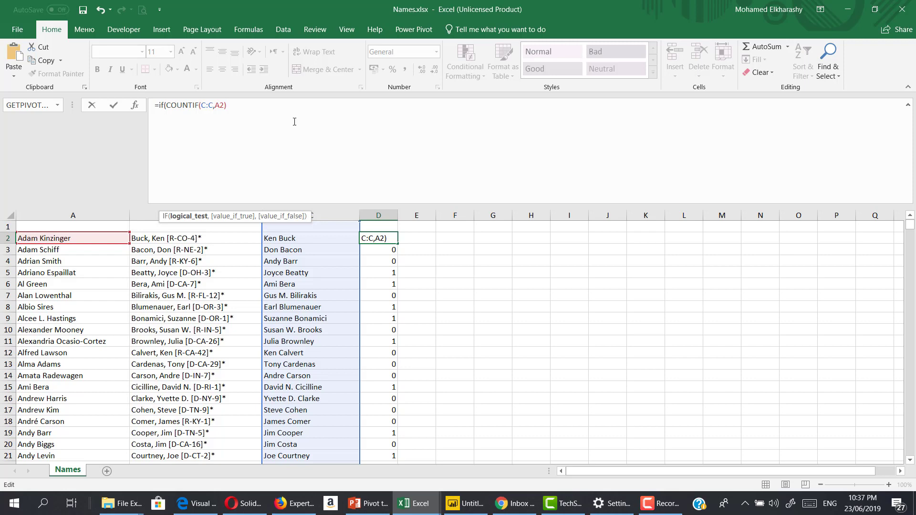
Complete D2 as =IF(COUNTIF(C:C,A2)=1,"Y","") and fill the formula down column D alongside the names
type("=1,")
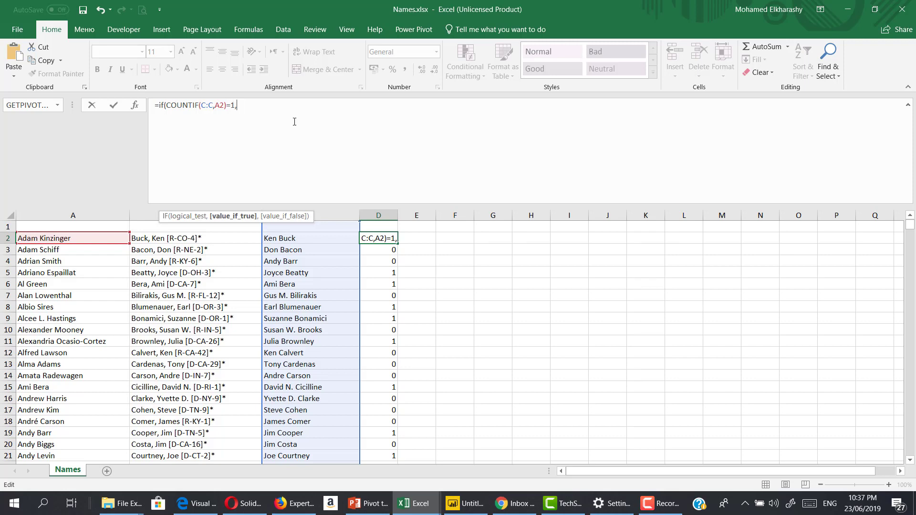
type("\"Y\",\"")
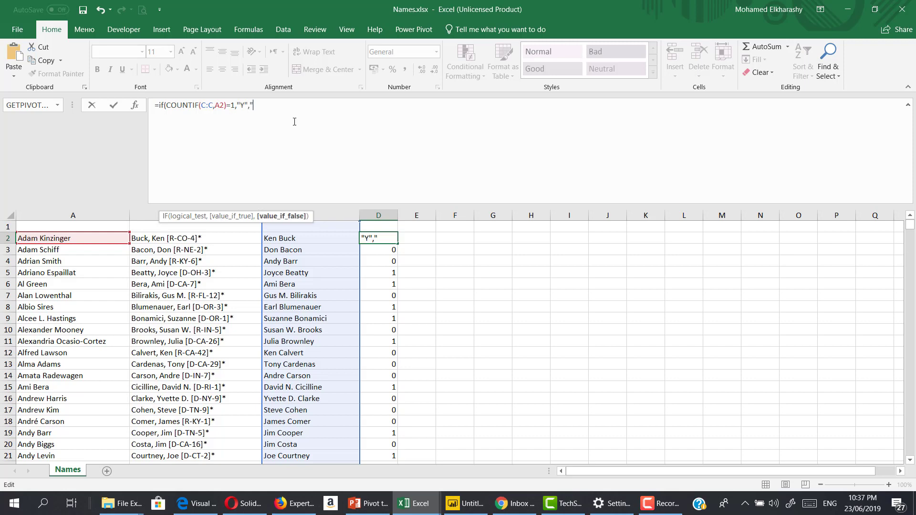
type("\"")
left_click(135, 108)
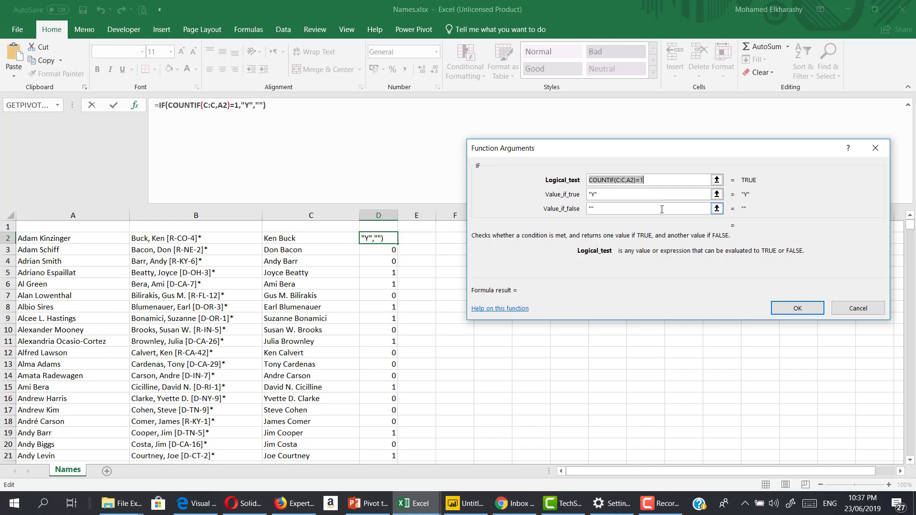
left_click(797, 310)
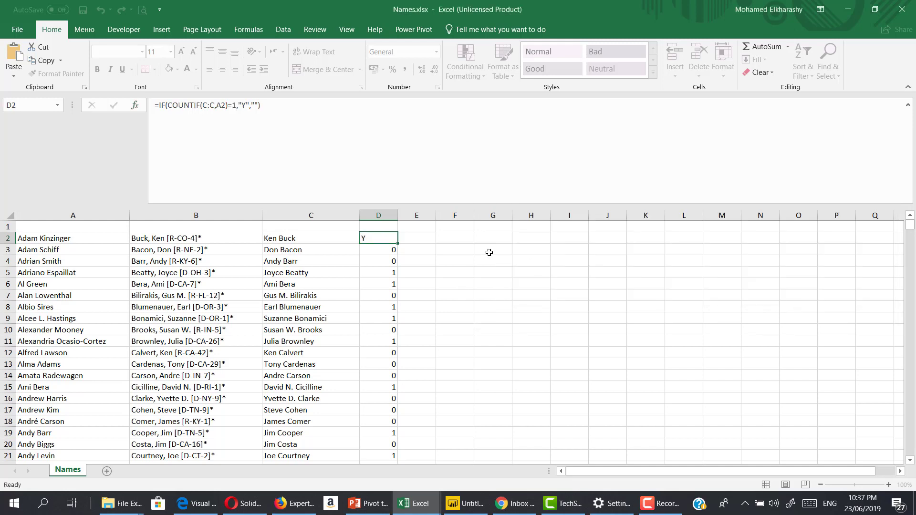
double_click(398, 244)
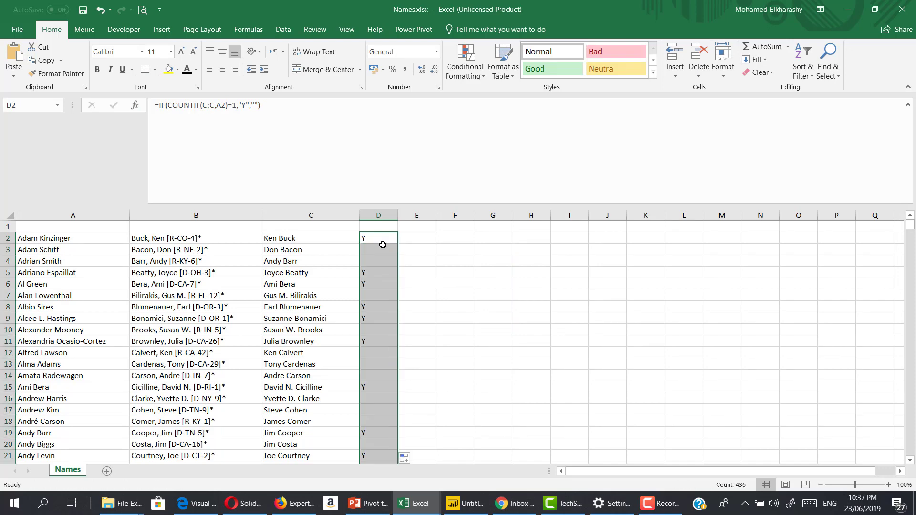
Examine the IF results down column D to see which column A names are marked as matching column C
key("Down")
key("Down")
key("Down")
key("Down")
key("Down")
key("Down")
key("Down")
key("Down")
key("Down")
key("Down")
key("Down")
key("Down")
key("Down")
key("Down")
key("Down")
key("Down")
key("Down")
key("Down")
key("Down")
key("Down")
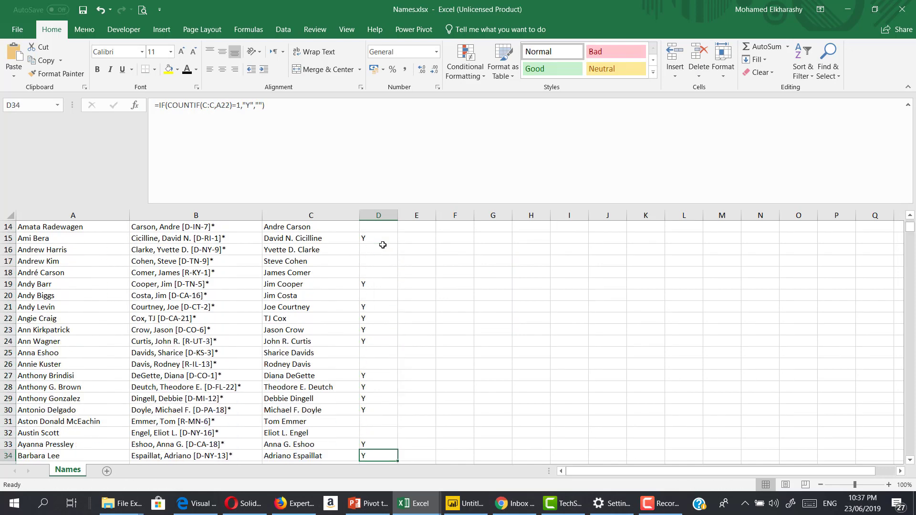
key("Down")
key("Down")
key("Down")
key("Down")
key("Down")
key("Down")
key("Down")
key("Down")
key("Down")
key("Down")
key("Down")
key("Down")
key("Down")
key("Down")
key("Down")
key("Down")
key("Down")
key("Down")
key("Down")
key("Down")
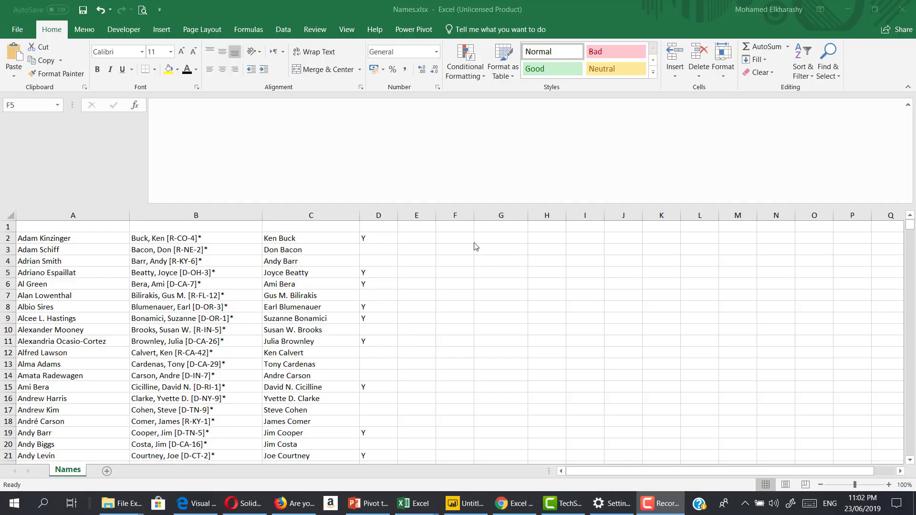
Enter the summary headings "Text Functions" in G3 and "Logical Functions" in H3
key("Right")
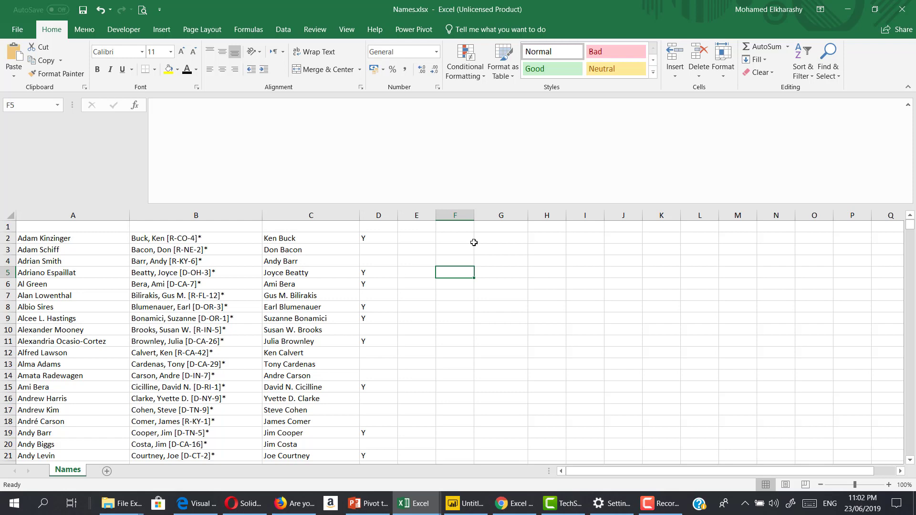
left_click(488, 251)
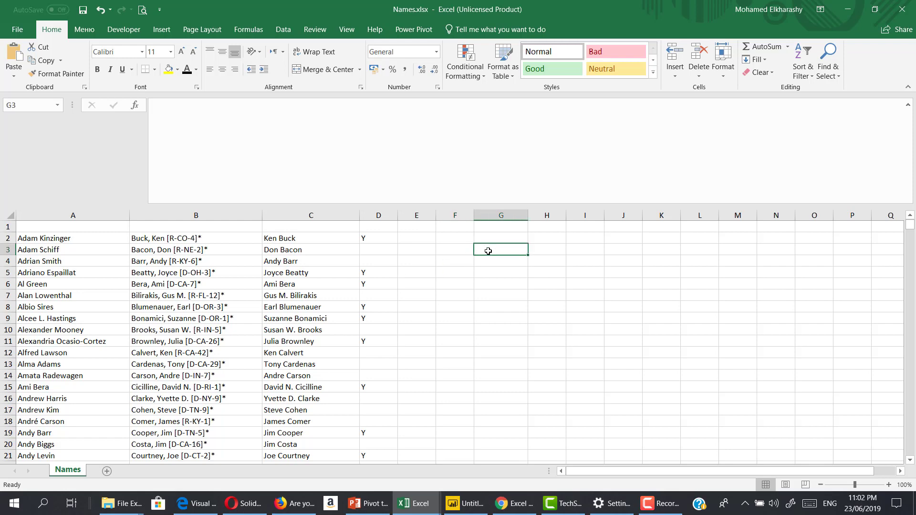
type("Text")
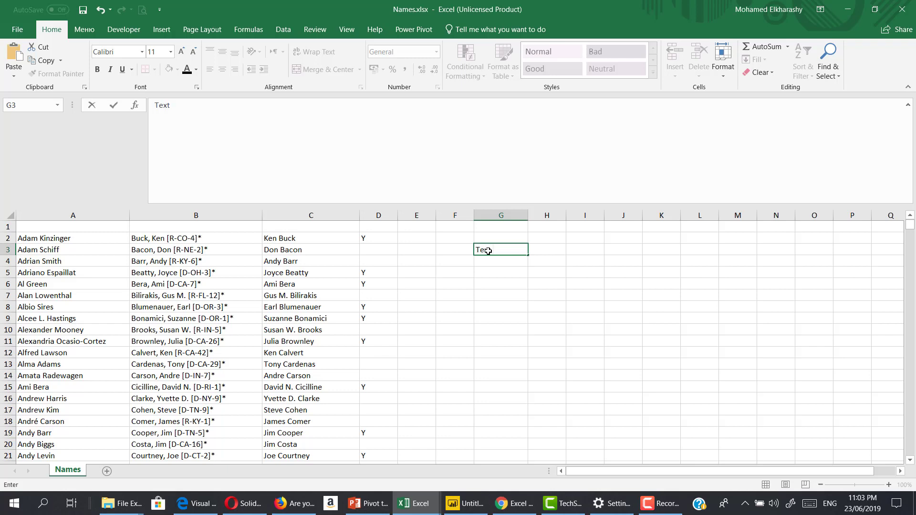
type(" Functions")
key("ctrl+Return")
key("Tab")
type("Logic")
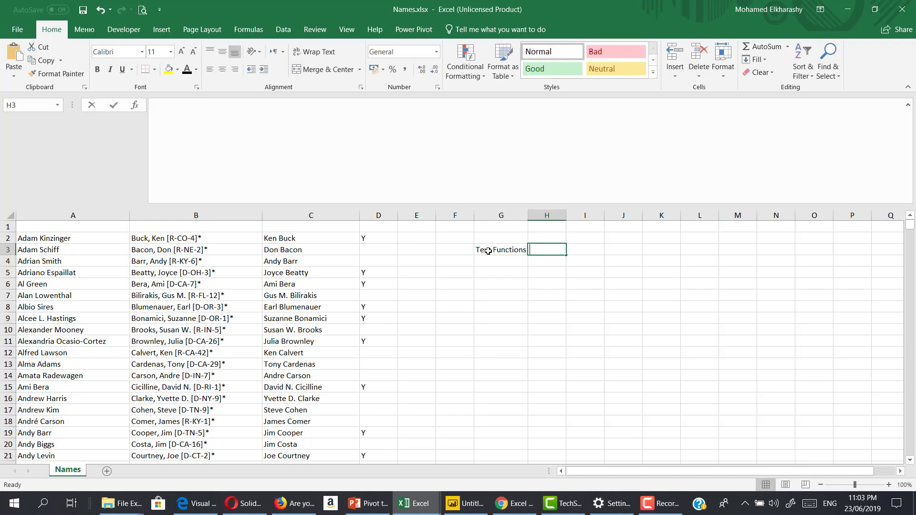
type("al ")
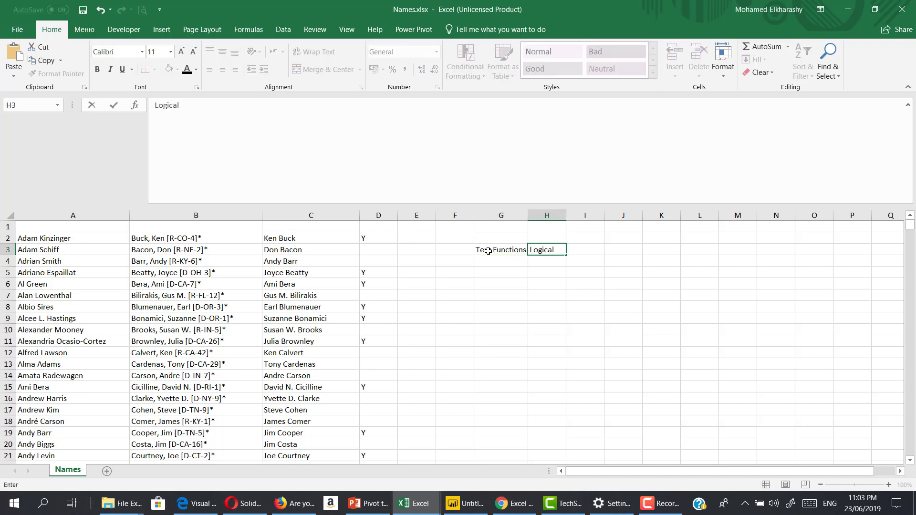
type("Func")
type("tions")
key("Return")
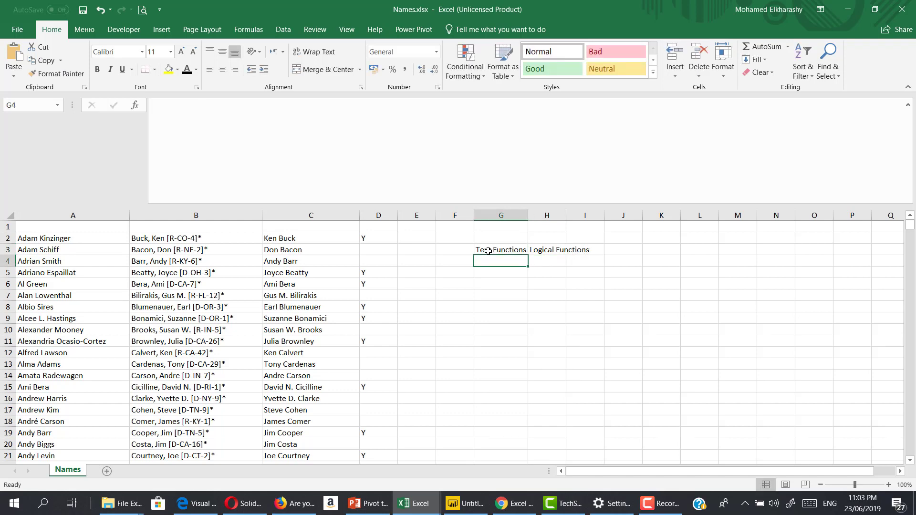
List LEFT, MID, FIND and CONCATENATE in G4:G7 under the Text Functions heading
type("LEFT")
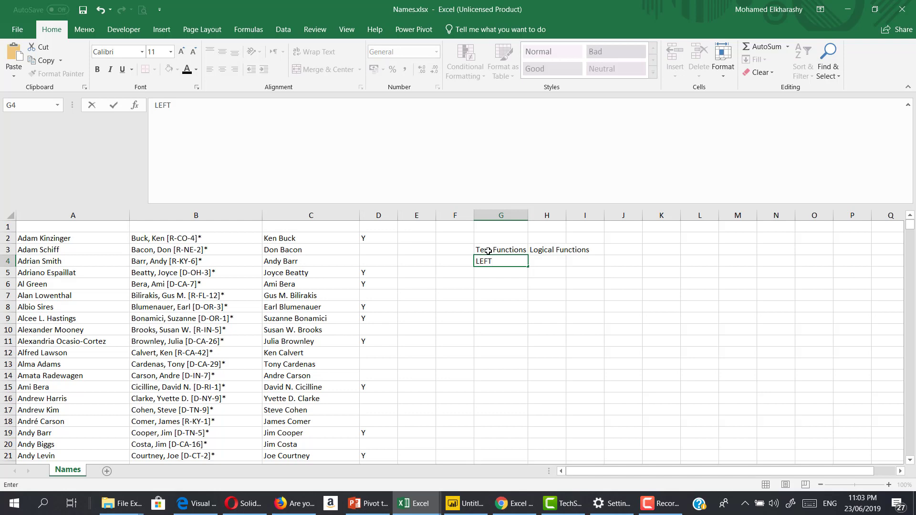
key("Return")
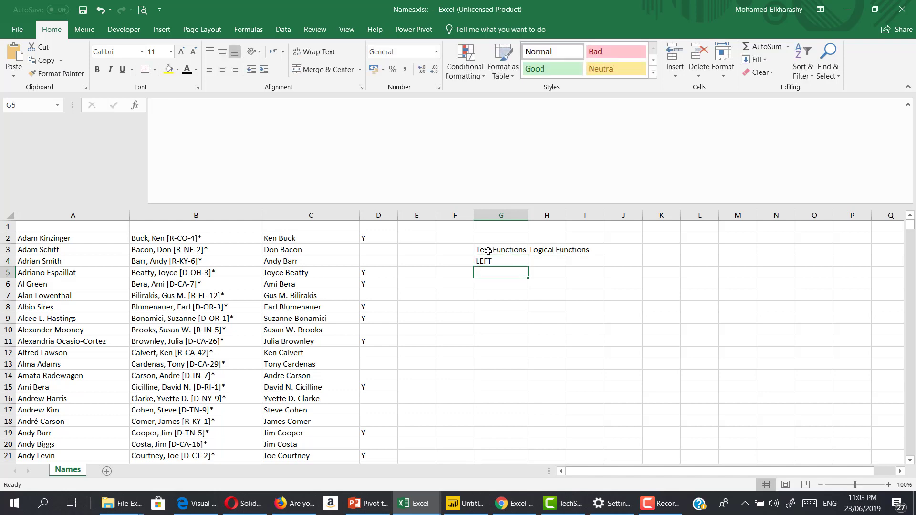
type("MID")
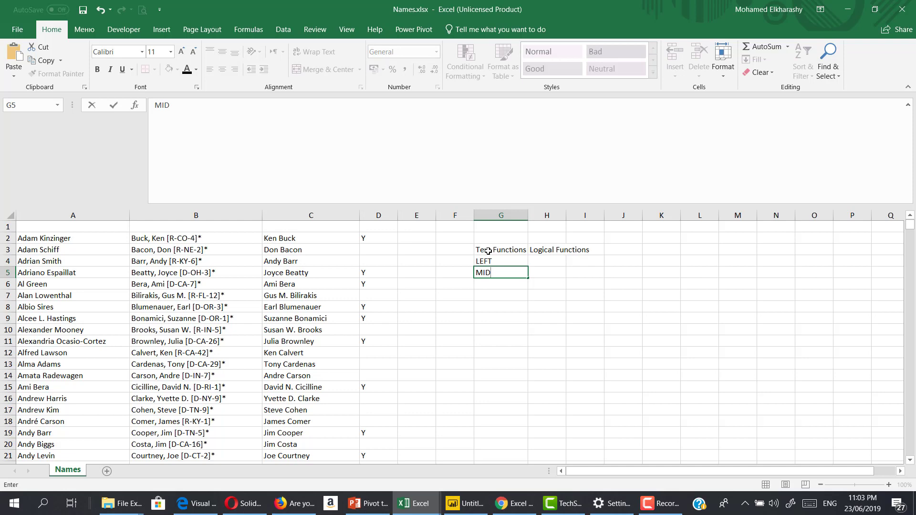
key("Return")
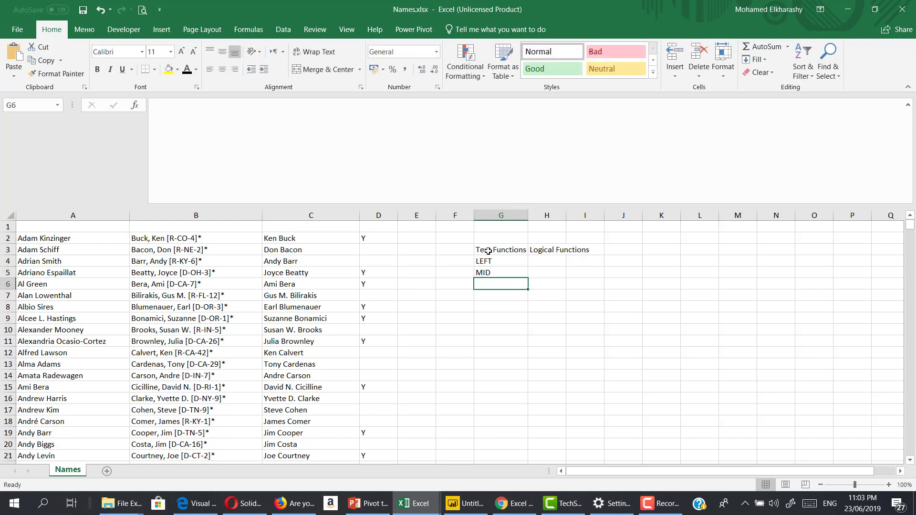
type("FIND")
key("Return")
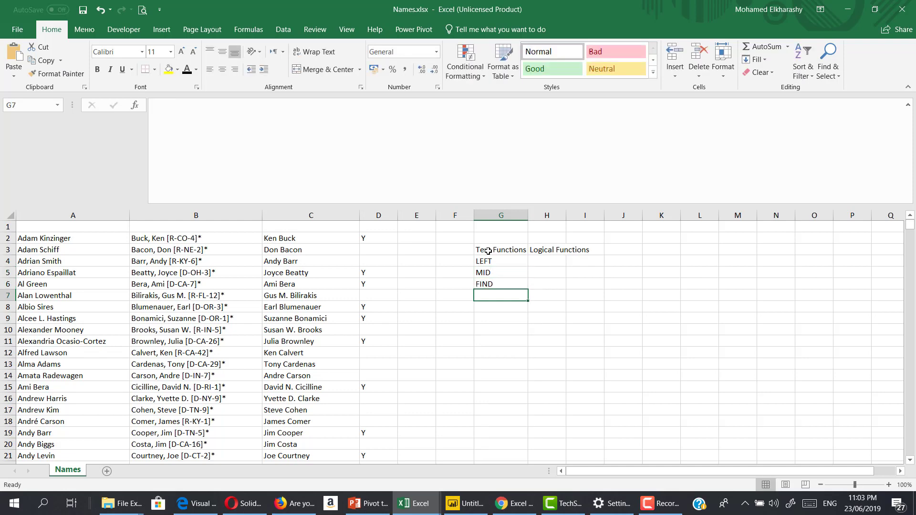
left_click(544, 262)
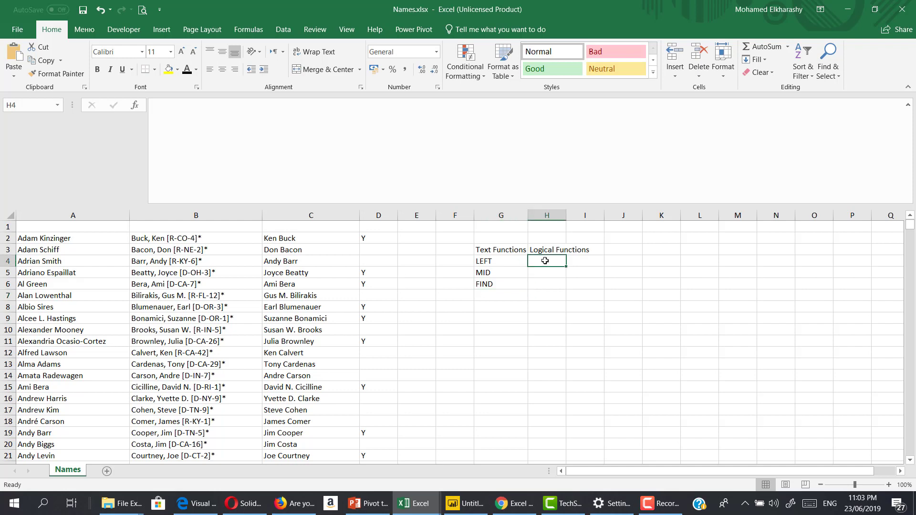
left_click(505, 294)
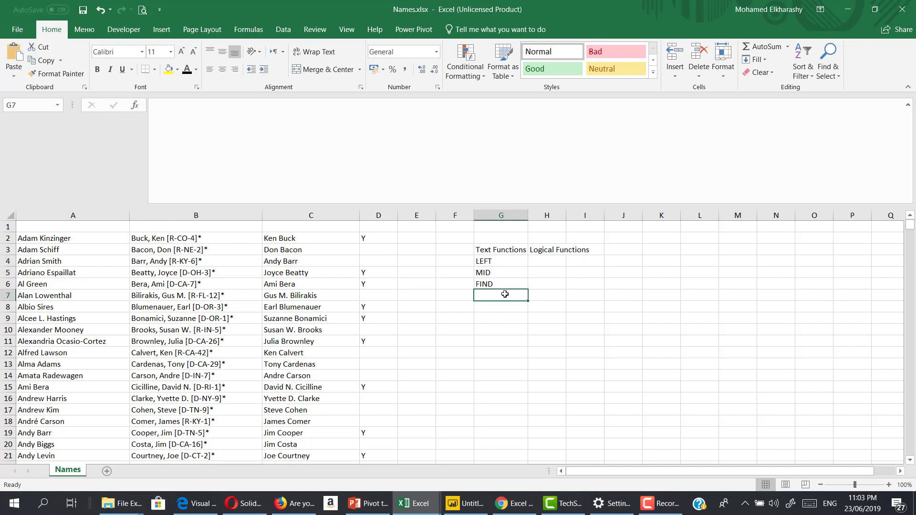
type("CONCA")
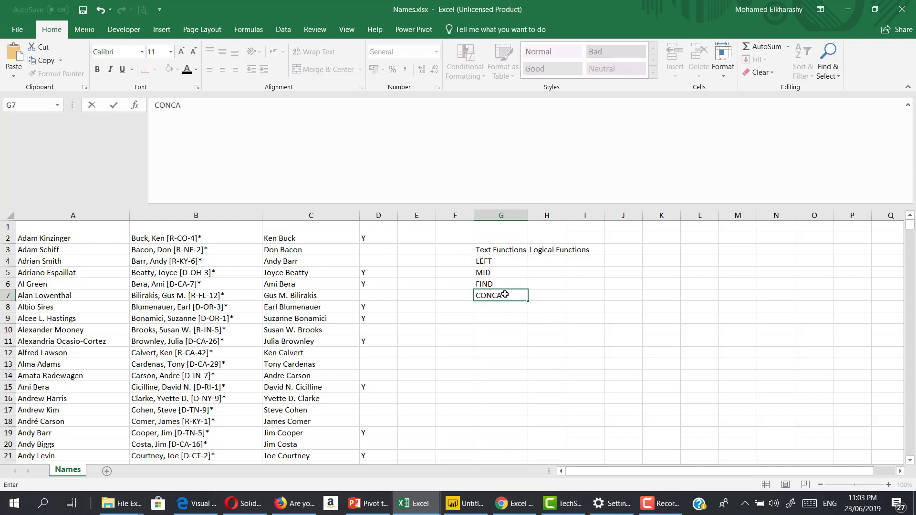
type("TENATE")
List COUNTIF and IF in H4:H5 under Logical Functions, and autofit column H's width to its contents
left_click(558, 257)
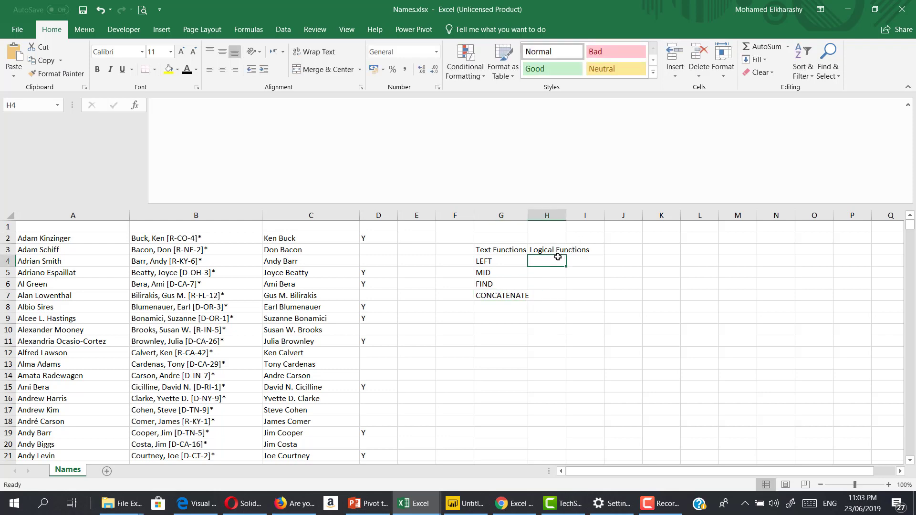
type("COUNT")
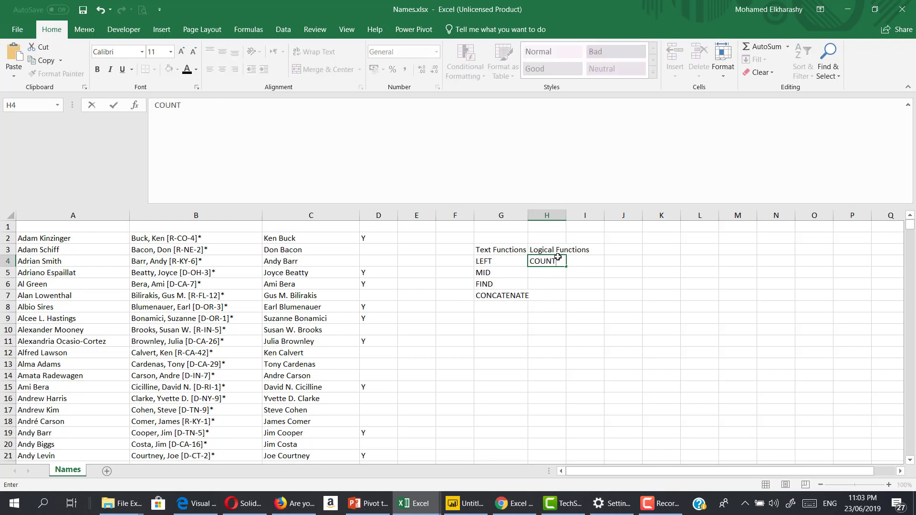
type("IF")
key("Return")
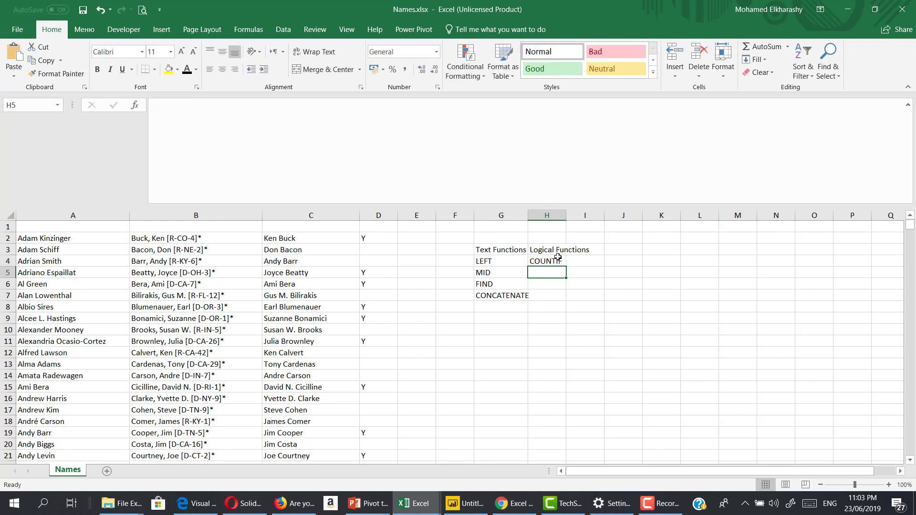
type("IF")
key("Return")
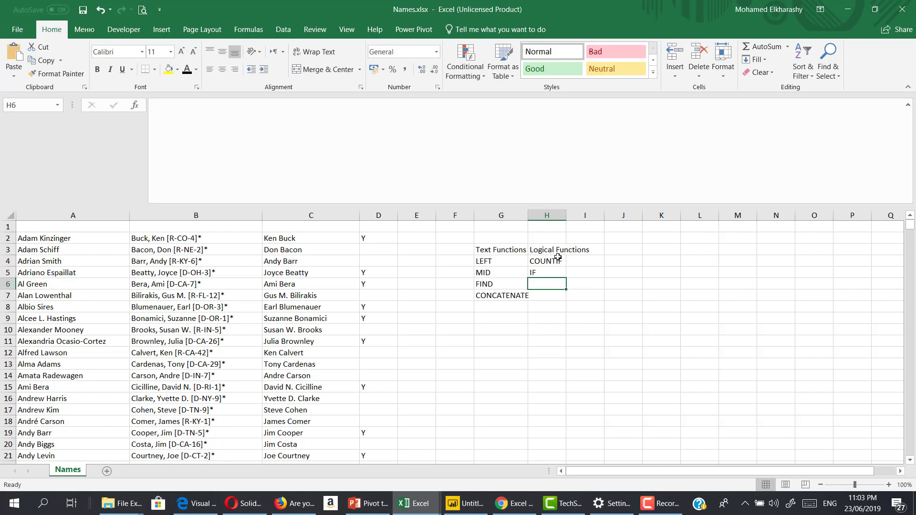
double_click(566, 215)
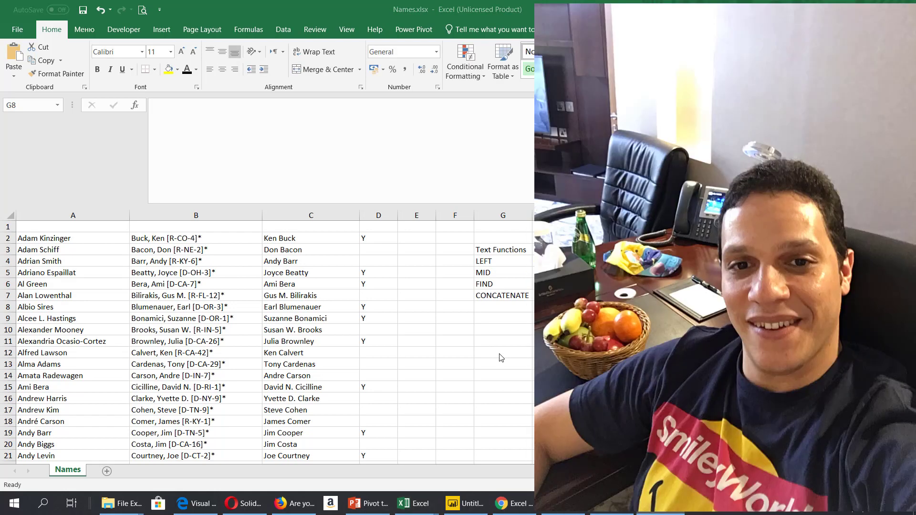